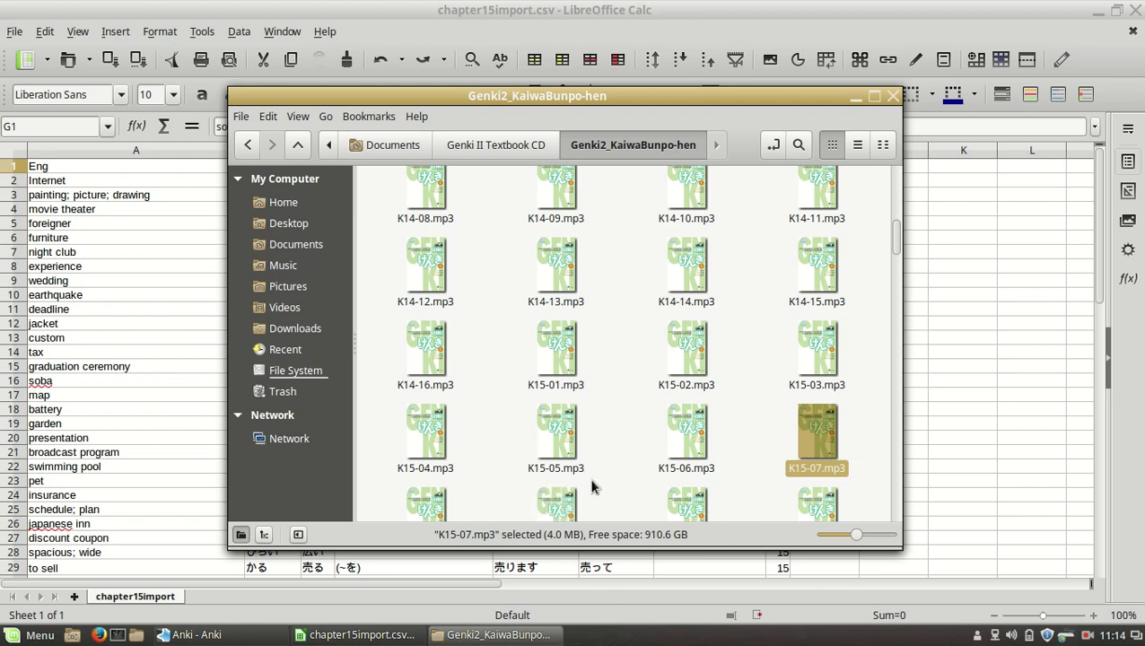
Step: Select the K15-07.mp3 track in Nemo's Genki2_KaiwaBunpo-hen folder
mouse_move(388, 616)
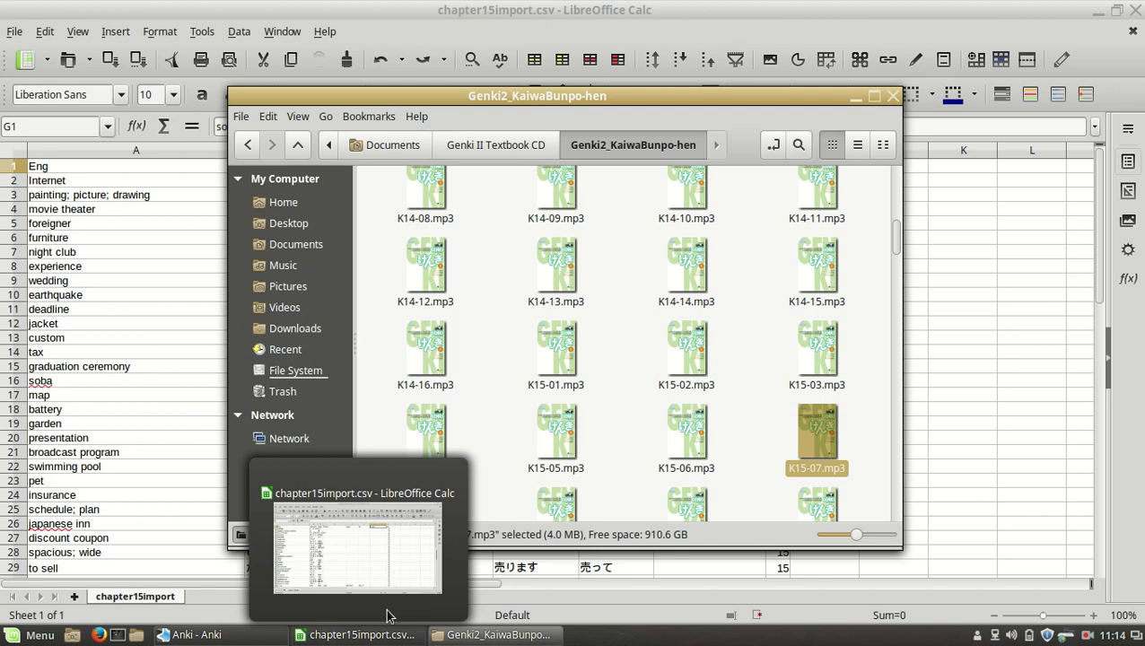
Step: Open K15-07.mp3 with Audacity and dismiss the Welcome to Audacity message
right_click(823, 449)
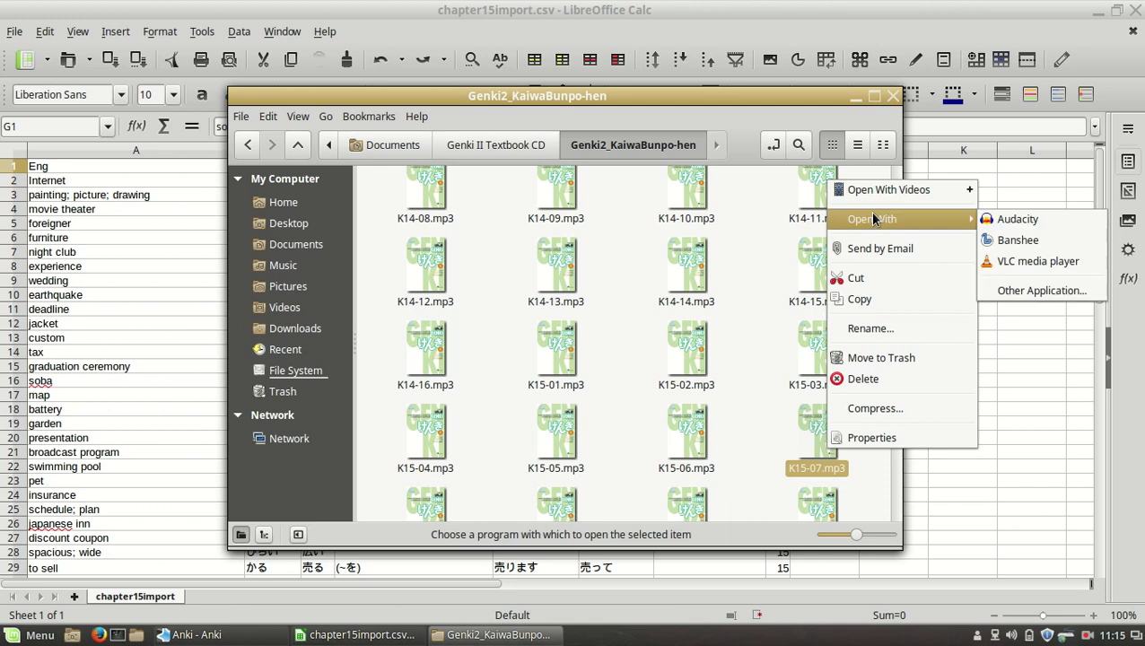
mouse_move(879, 221)
left_click(1073, 220)
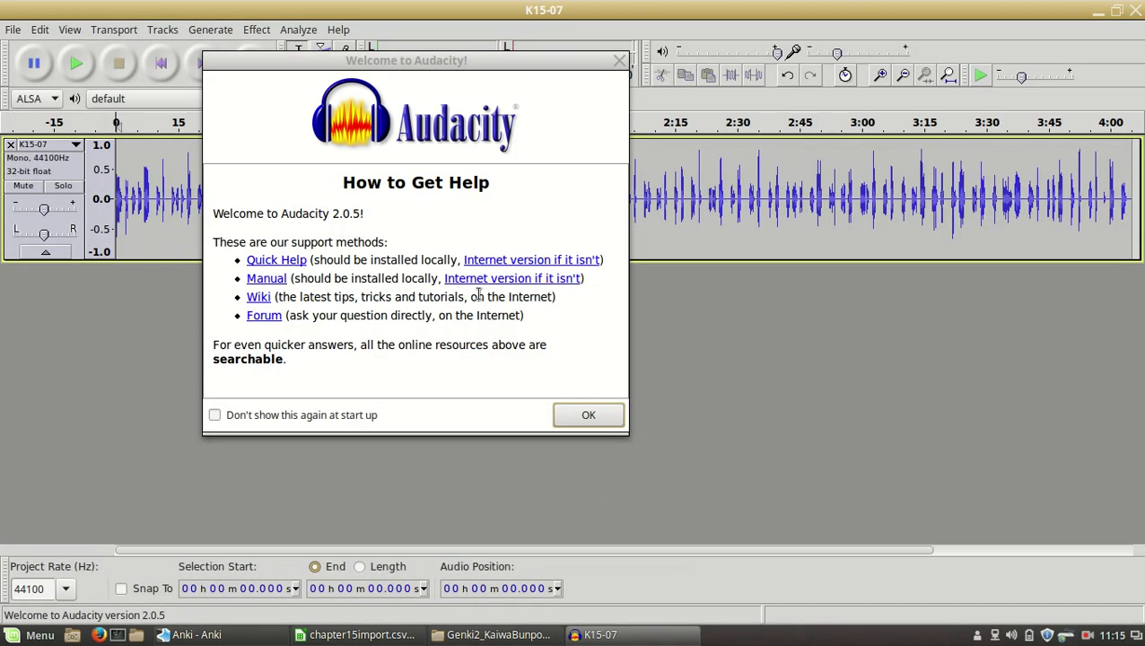
left_click(575, 420)
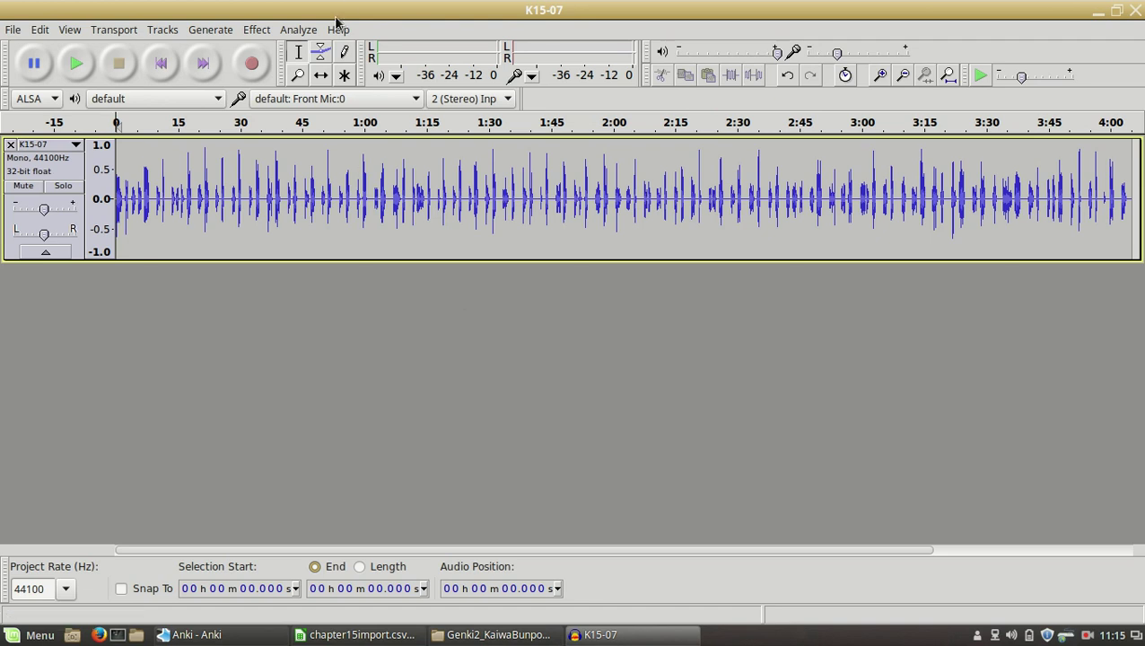
Step: Set up Analyze > Sound Finder with a 26 dB silence level and 0.5 s minimum duration
left_click(291, 31)
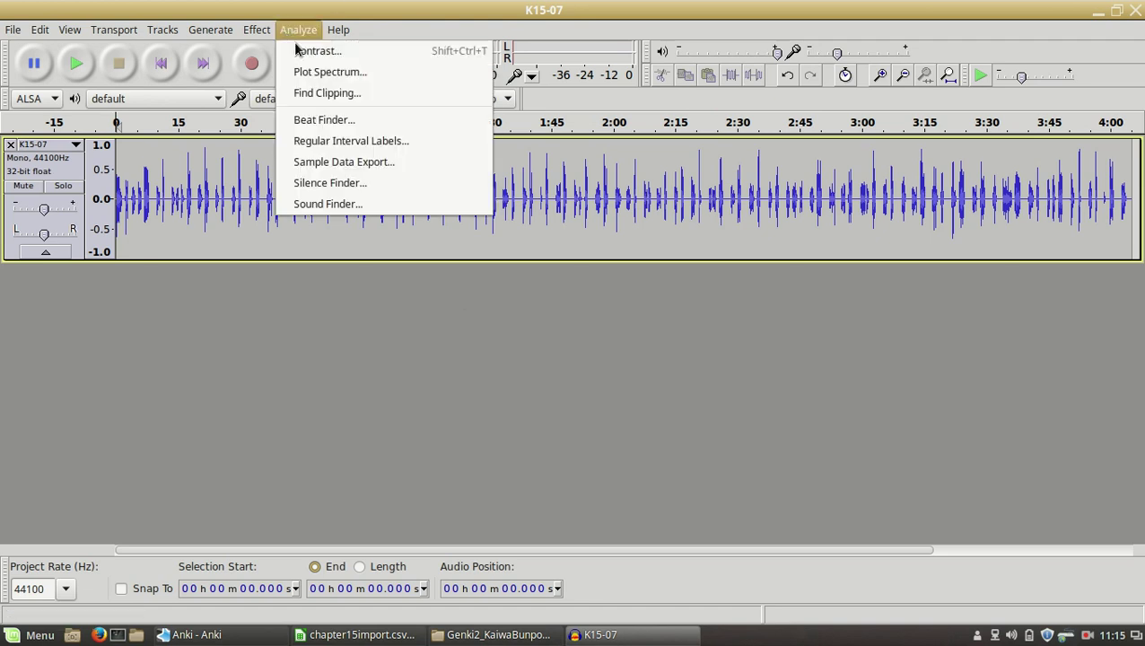
left_click(330, 205)
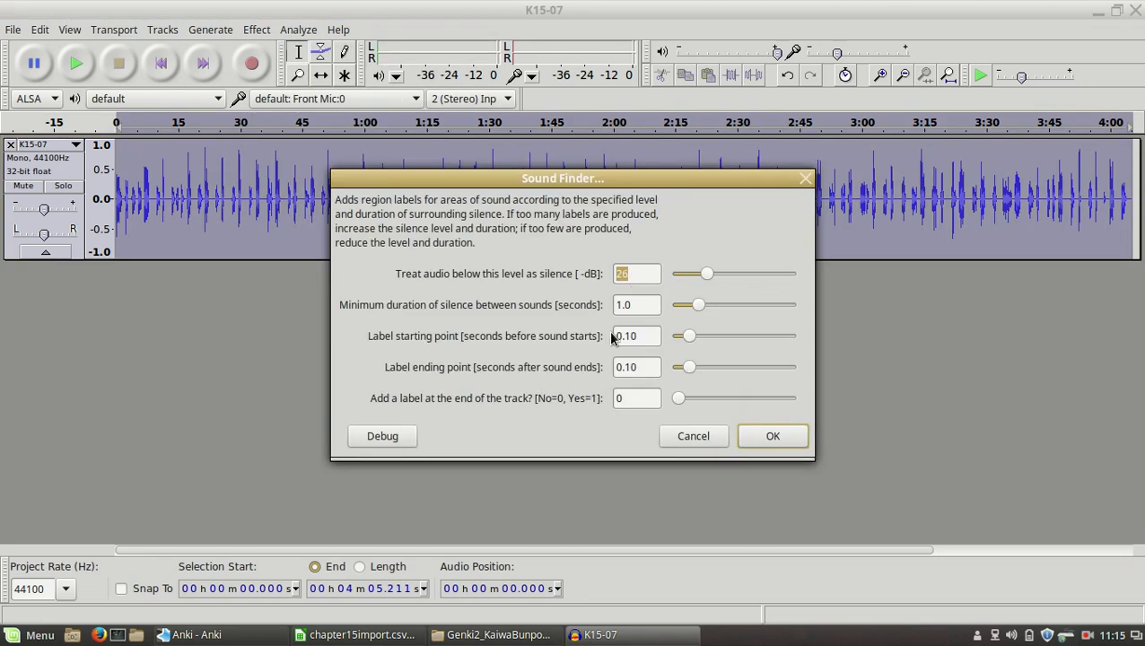
key("Tab")
type(".5")
Step: Run Sound Finder to create the numbered label track and zoom in on the timeline
left_click(761, 433)
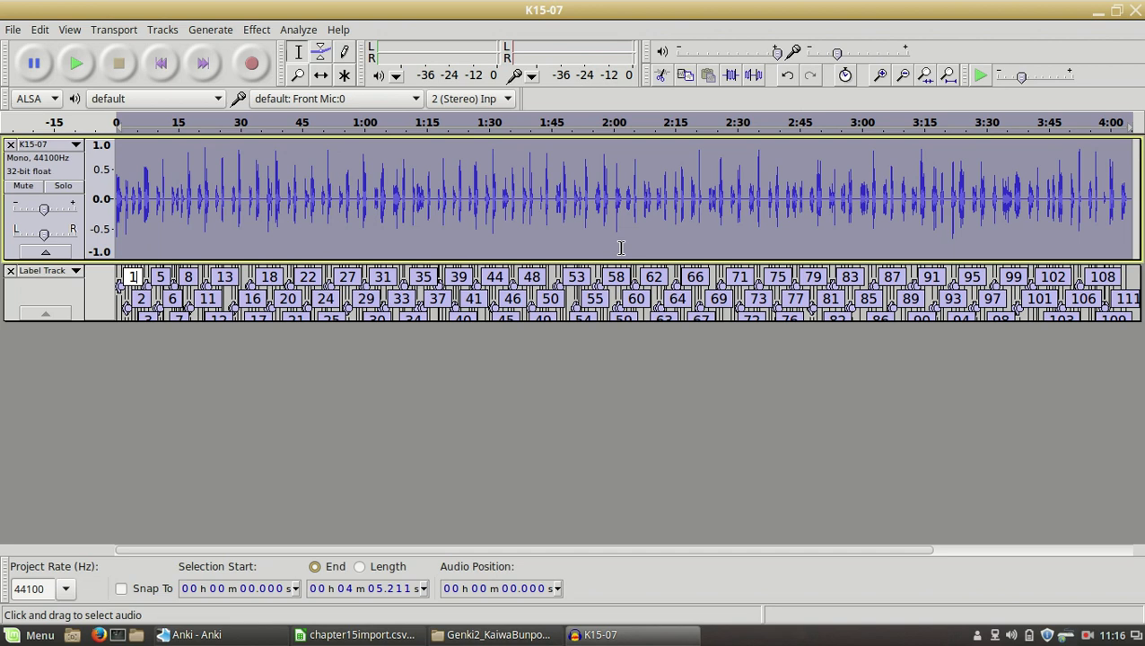
scroll(621, 268, "up", 1)
scroll(621, 267, "up", 1)
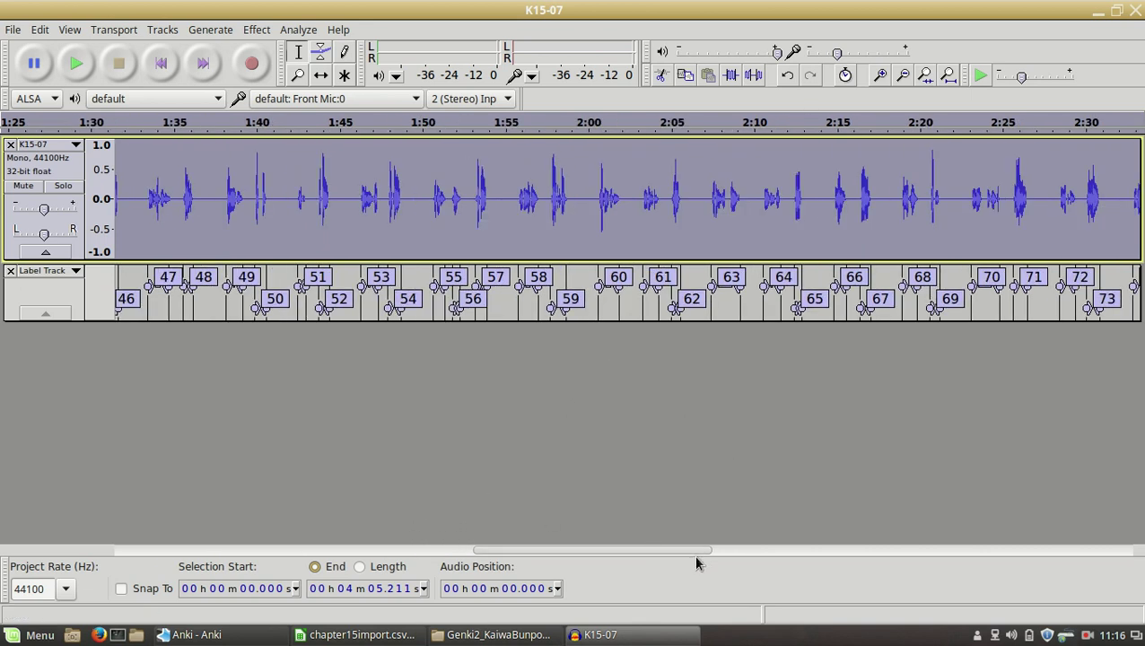
Step: Play the recording from the beginning with label 1's region selected to follow along
left_click_drag(754, 545, 115, 482)
left_click(200, 231)
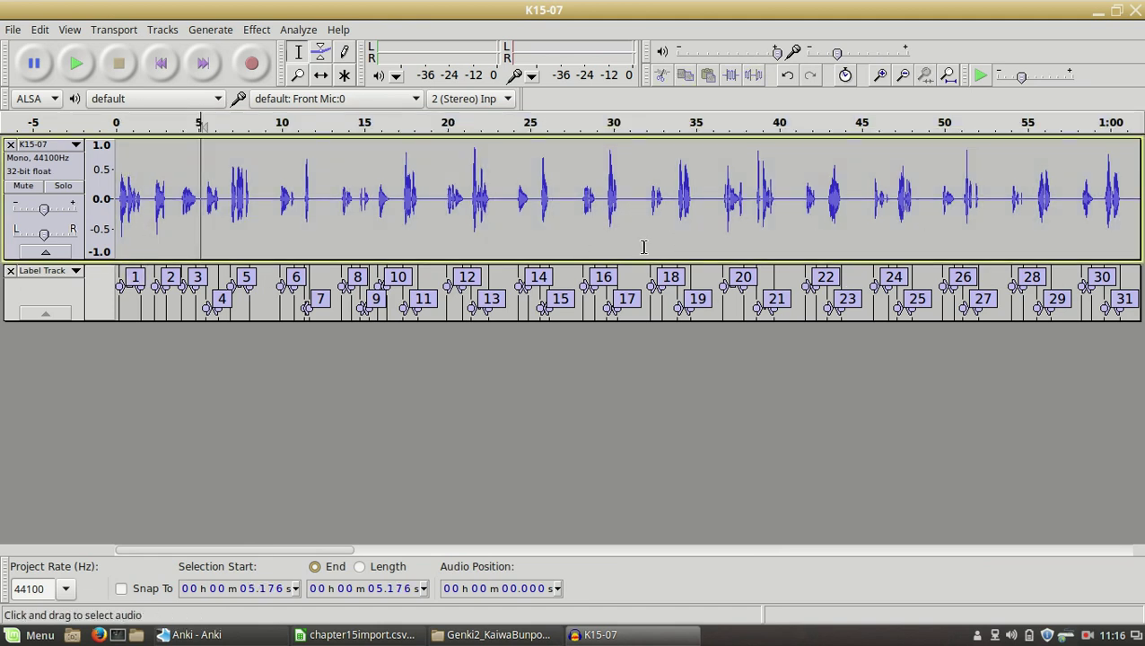
left_click(138, 275)
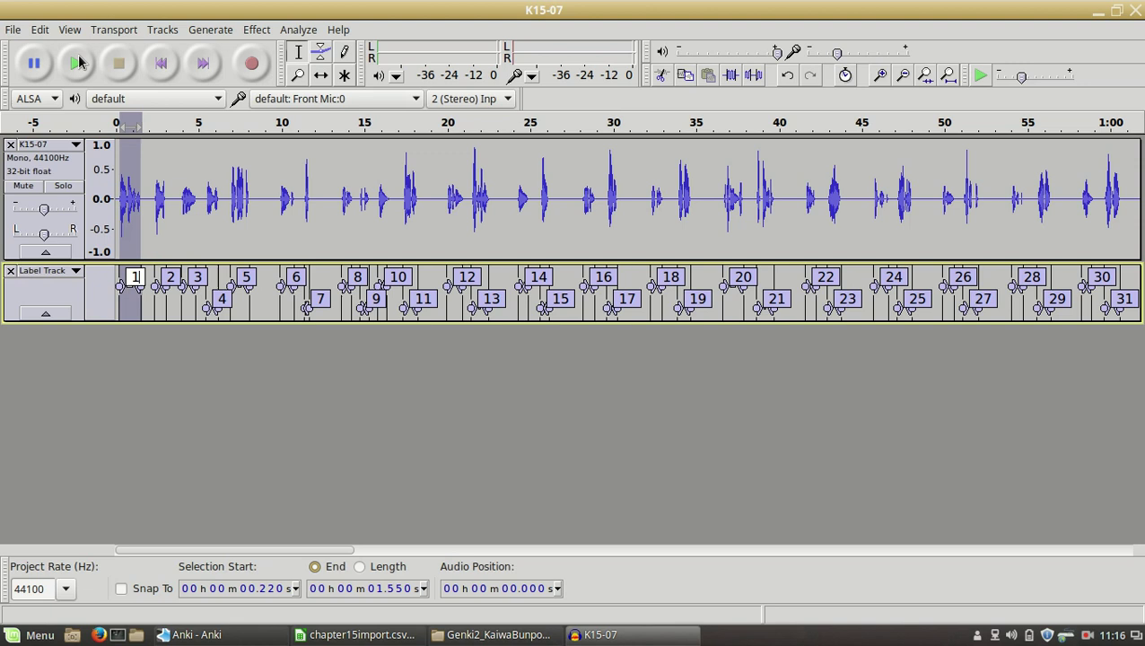
left_click(181, 240)
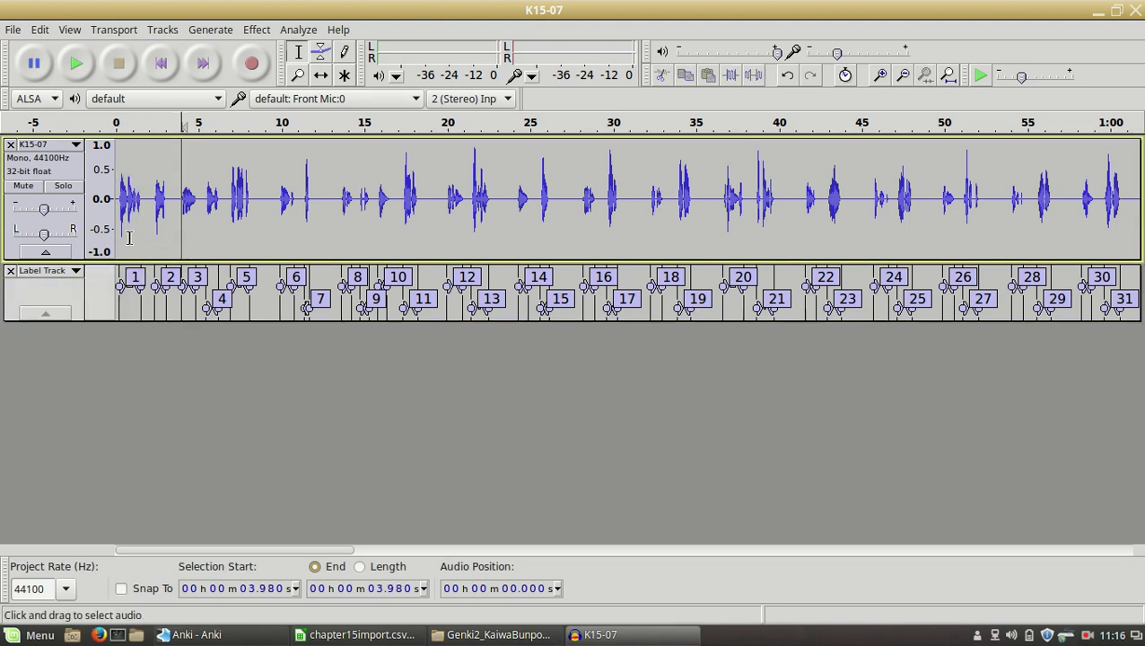
left_click(116, 241)
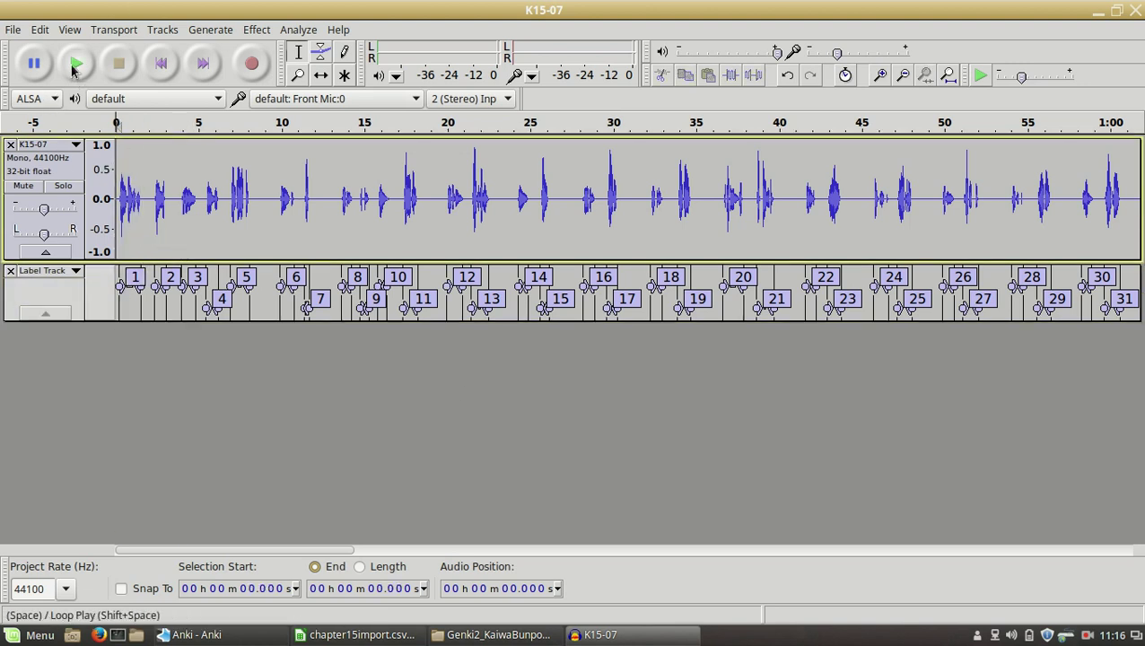
left_click(76, 63)
left_click(135, 277)
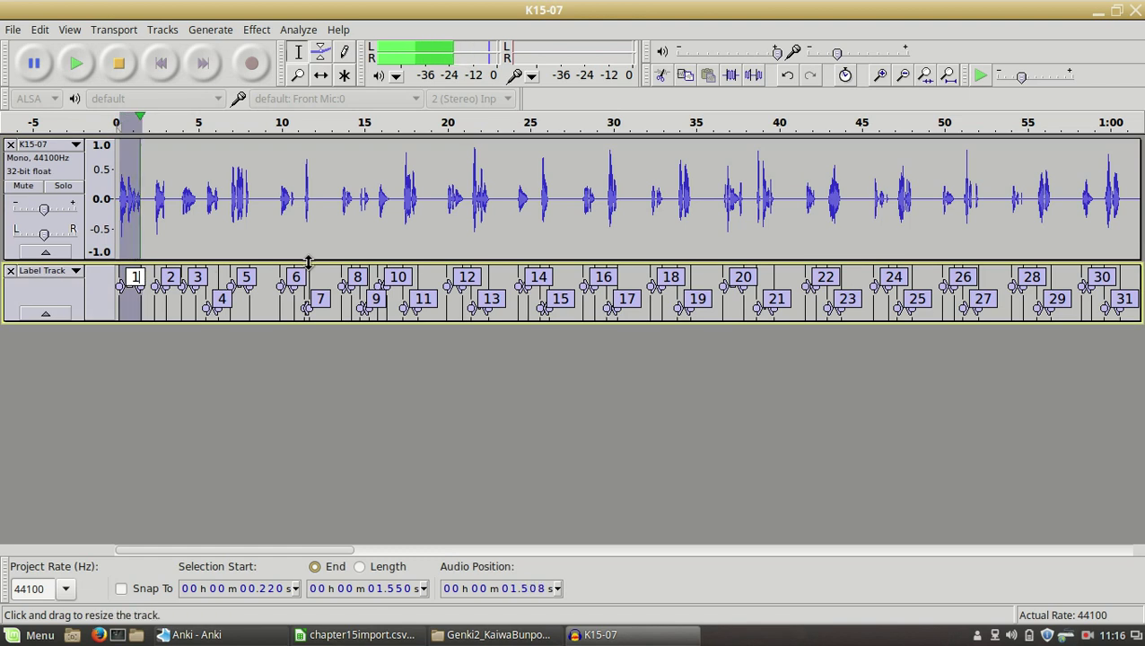
Step: Renumber label 5 as 1 and label 7 as 2, clearing label 6's text
key("Tab")
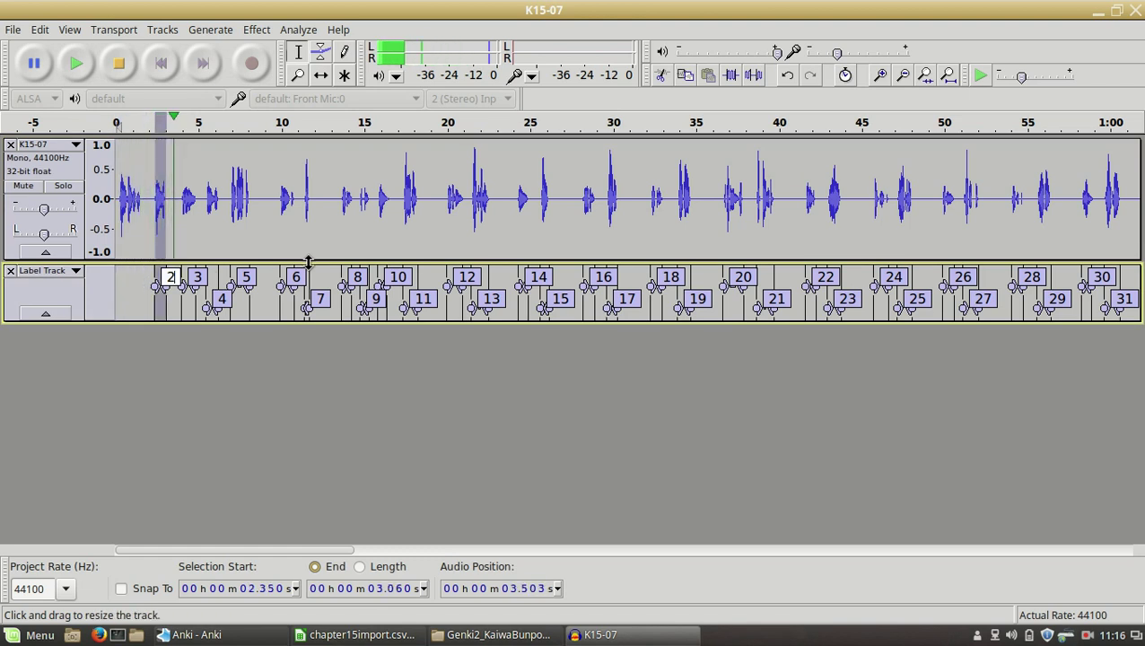
key("Tab")
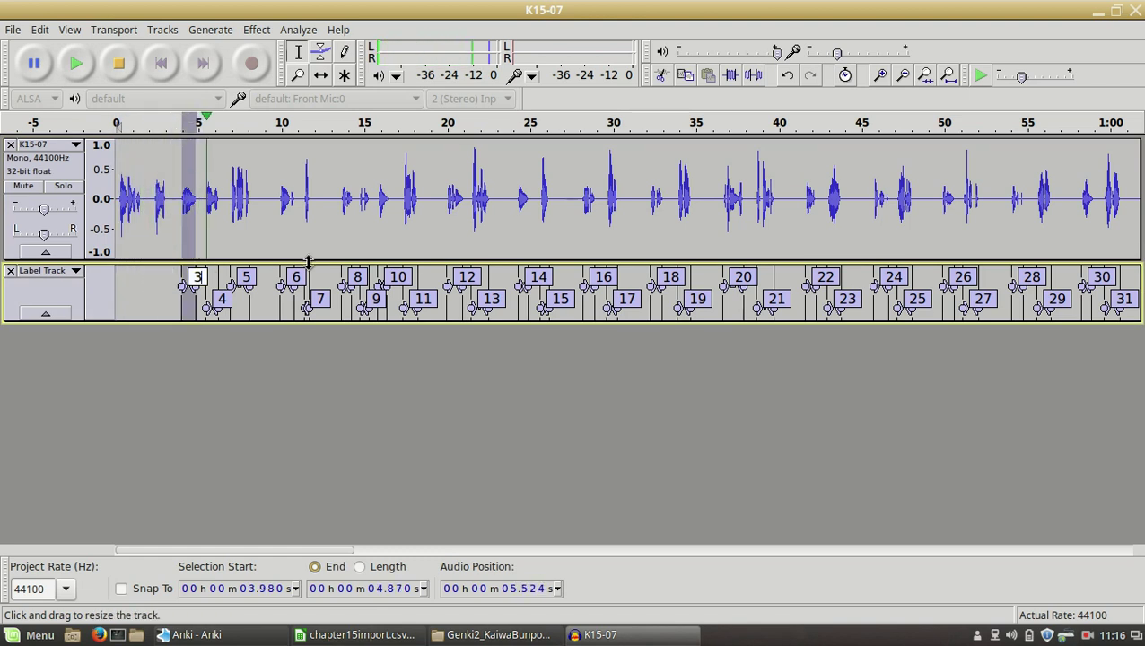
key("Tab")
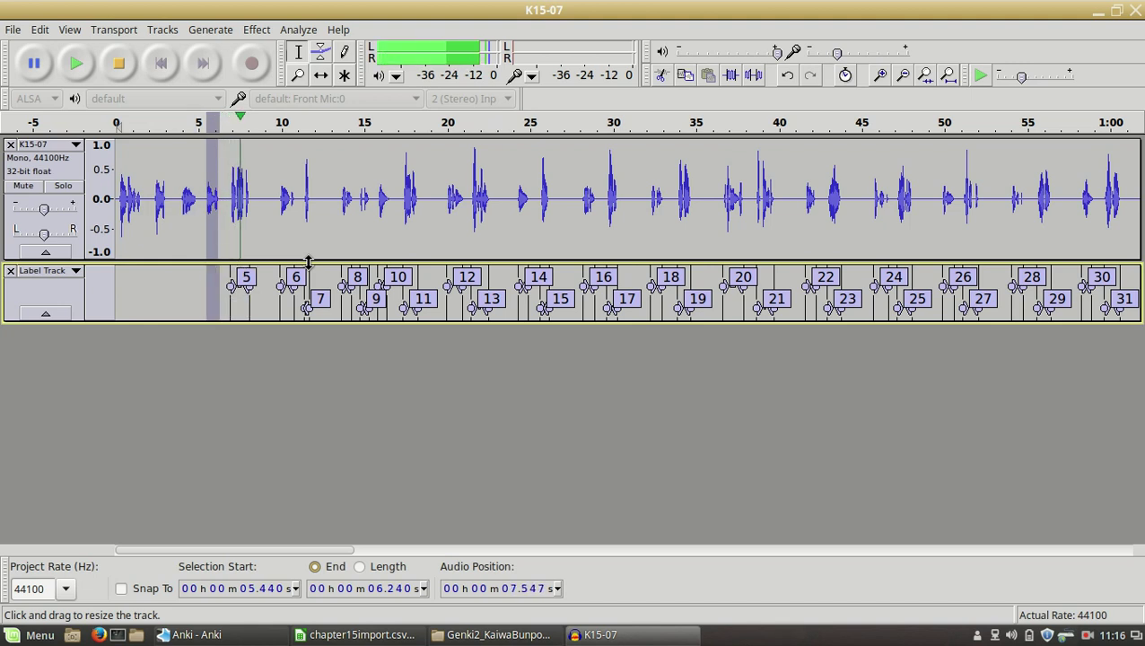
key("Tab")
key("BackSpace")
type("1")
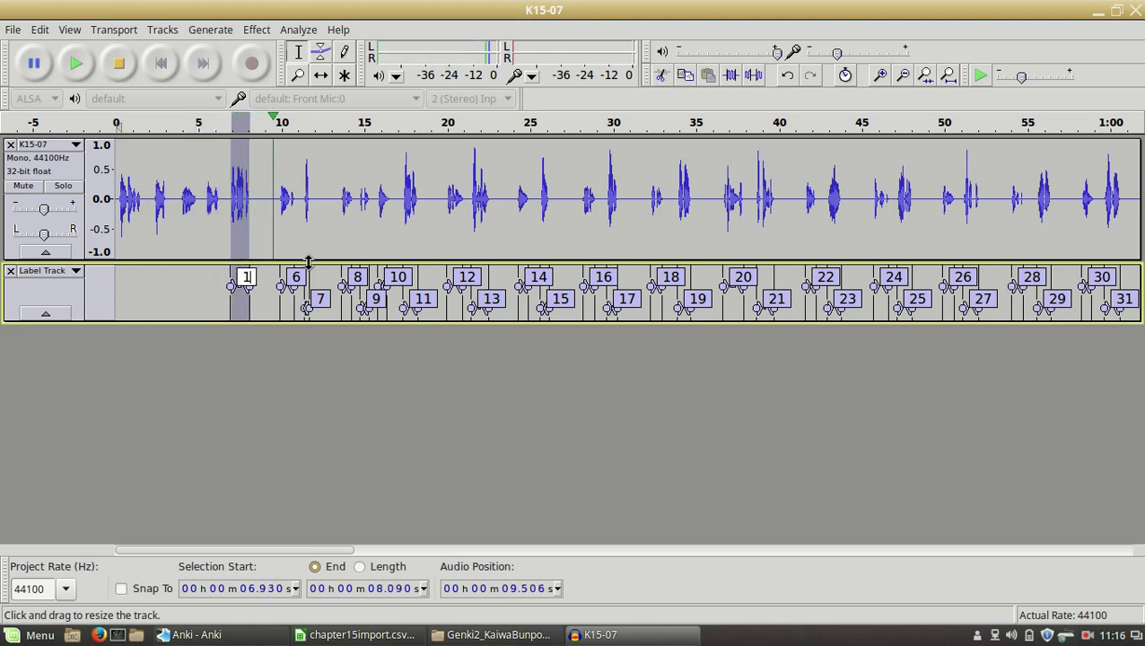
key("Tab")
key("BackSpace")
key("Tab")
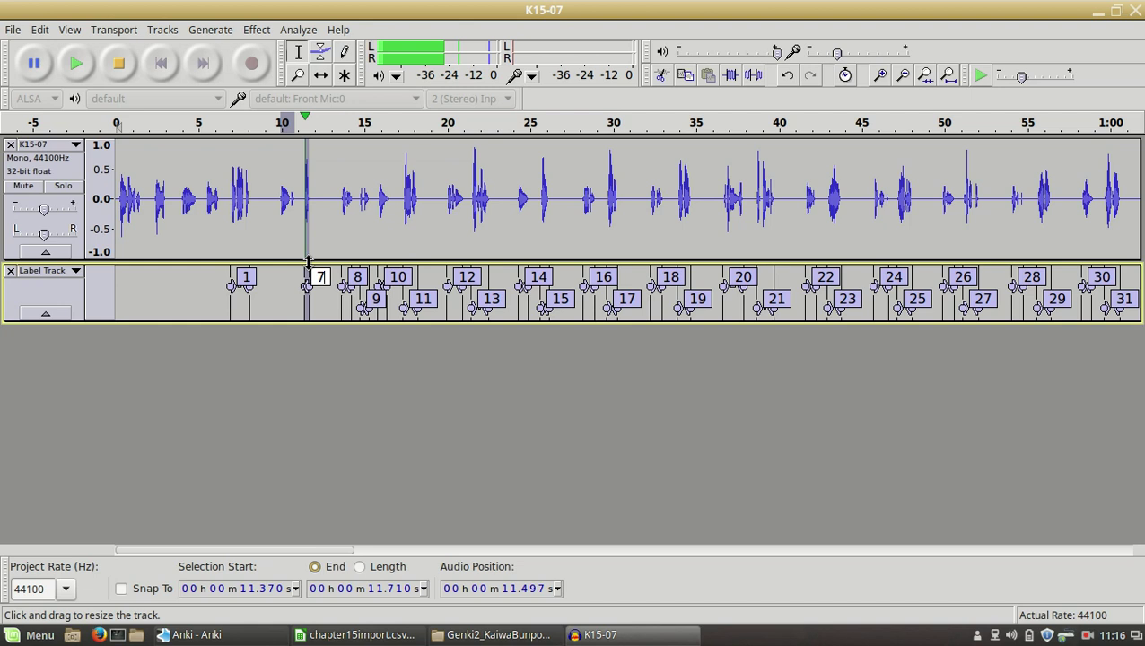
key("BackSpace")
type("2")
Step: Clear the text of labels 8 through 10 and renumber label 11 as 3
key("Tab")
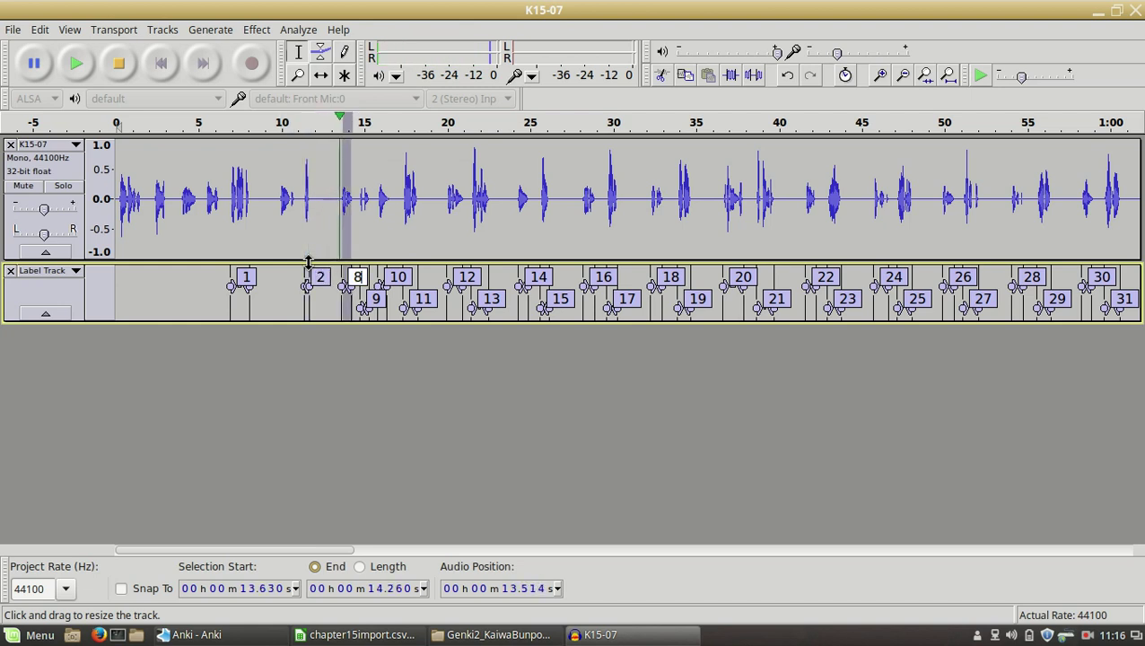
key("BackSpace")
key("Tab")
key("BackSpace")
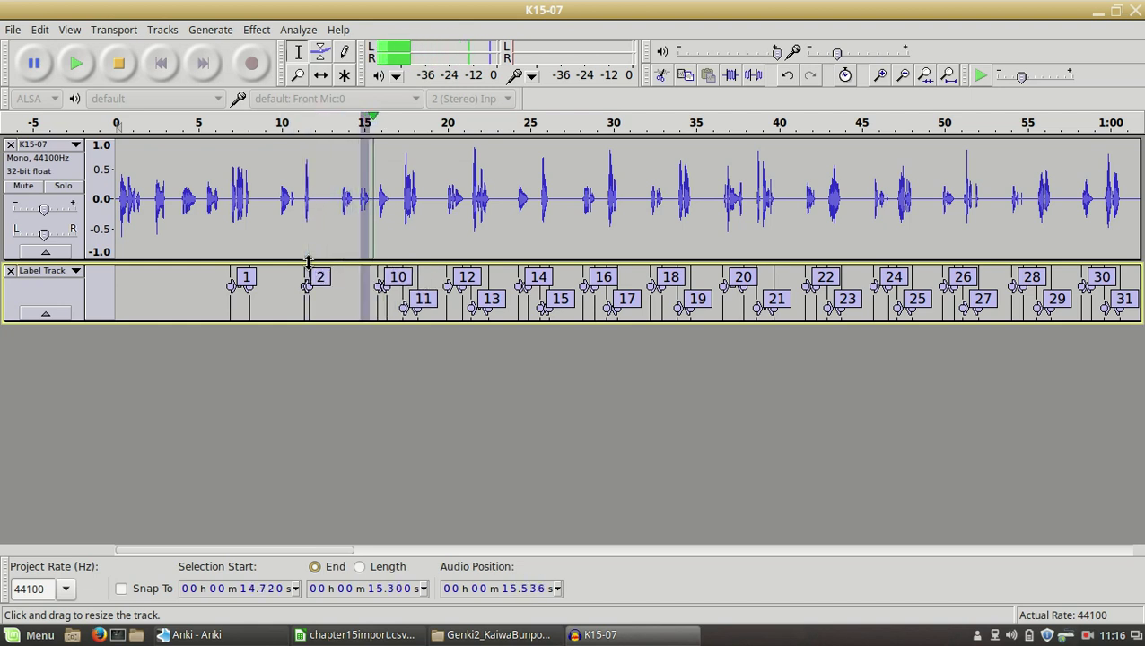
key("Tab")
key("BackSpace")
key("BackSpace")
key("Tab")
key("BackSpace")
key("BackSpace")
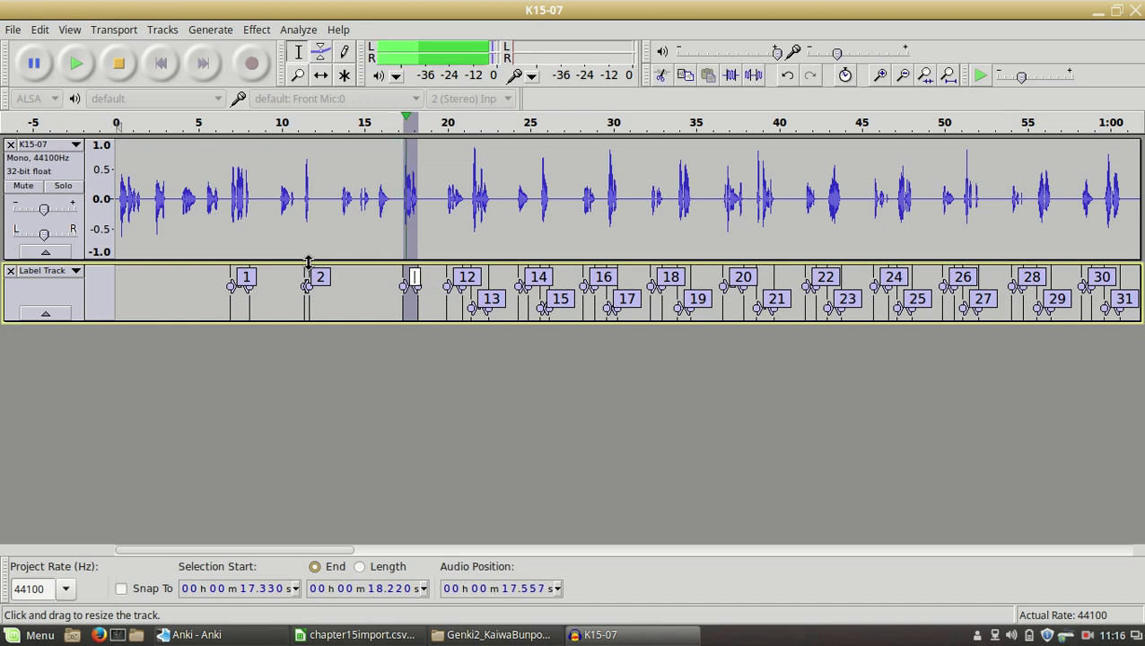
type("3")
Step: Clear labels 12 and 14, renumber label 13 as 4, and stop playback
key("Tab")
key("BackSpace")
key("BackSpace")
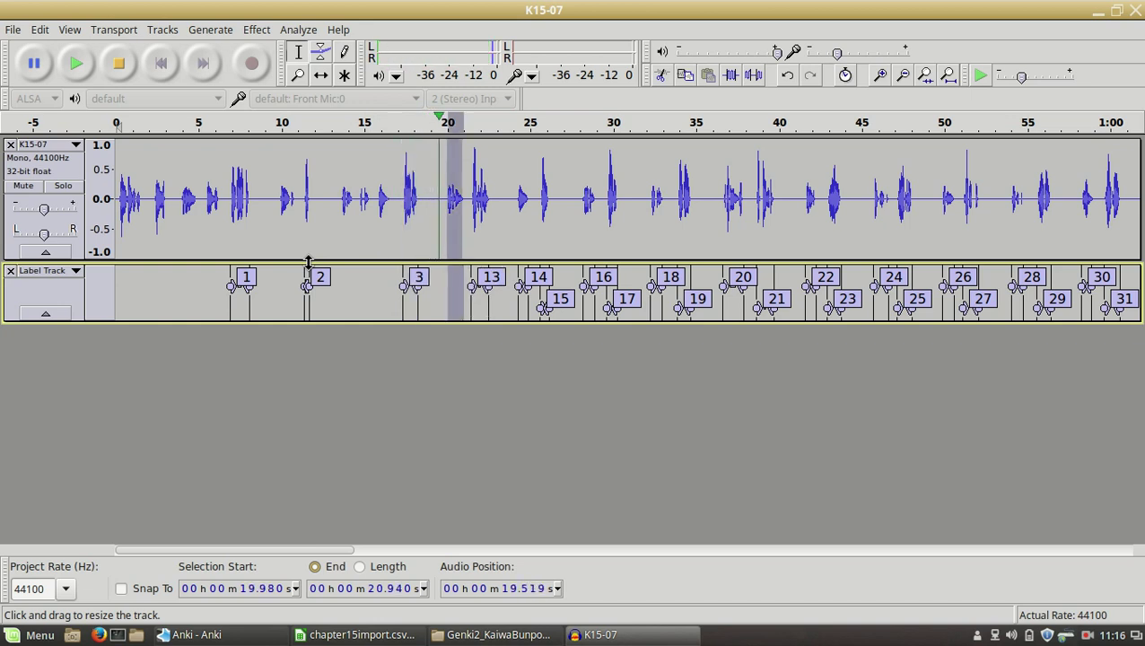
key("Tab")
key("BackSpace")
key("BackSpace")
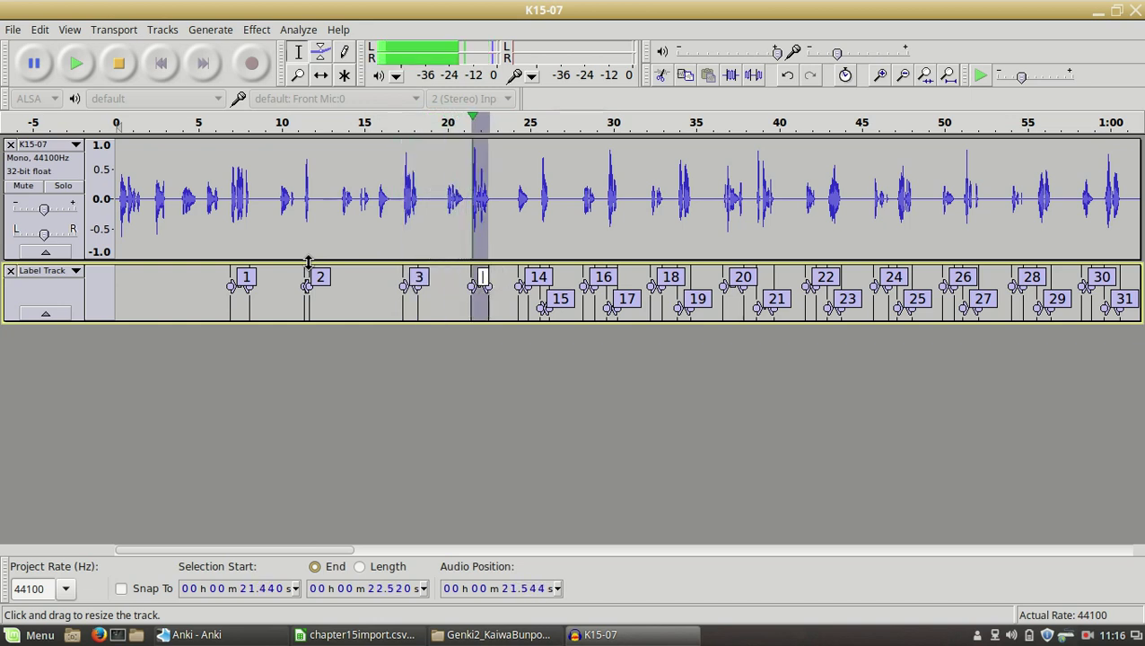
type("4")
key("Tab")
key("BackSpace")
key("BackSpace")
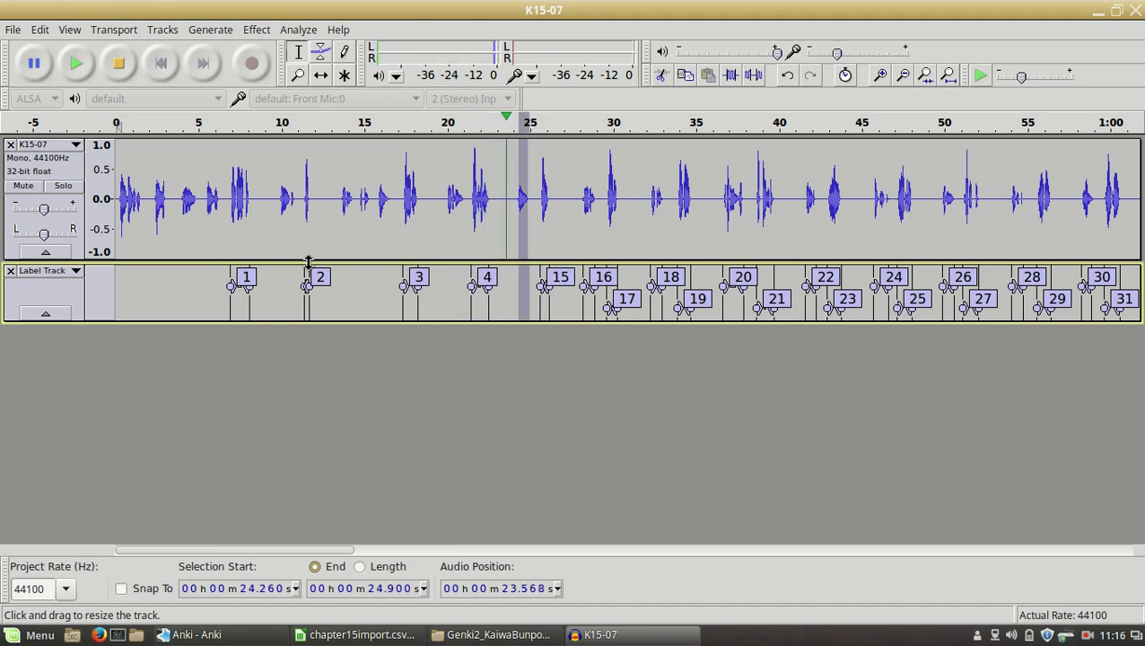
key("space")
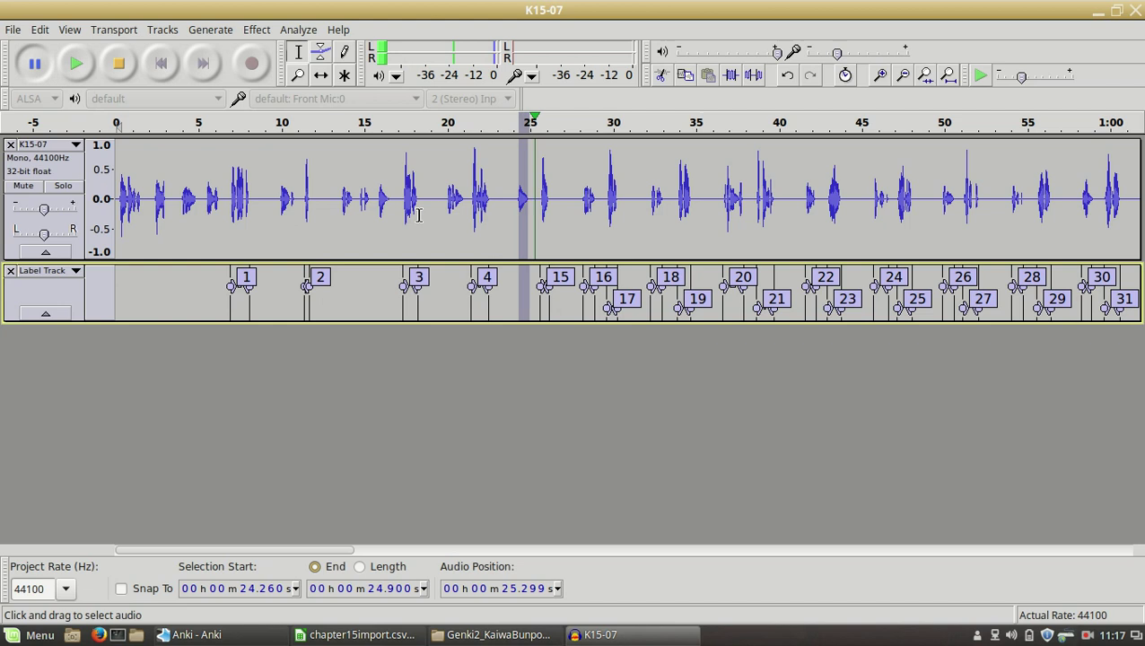
Step: Remove the stray labels 15 and 16 and renumber the following label as 5
left_click(246, 279)
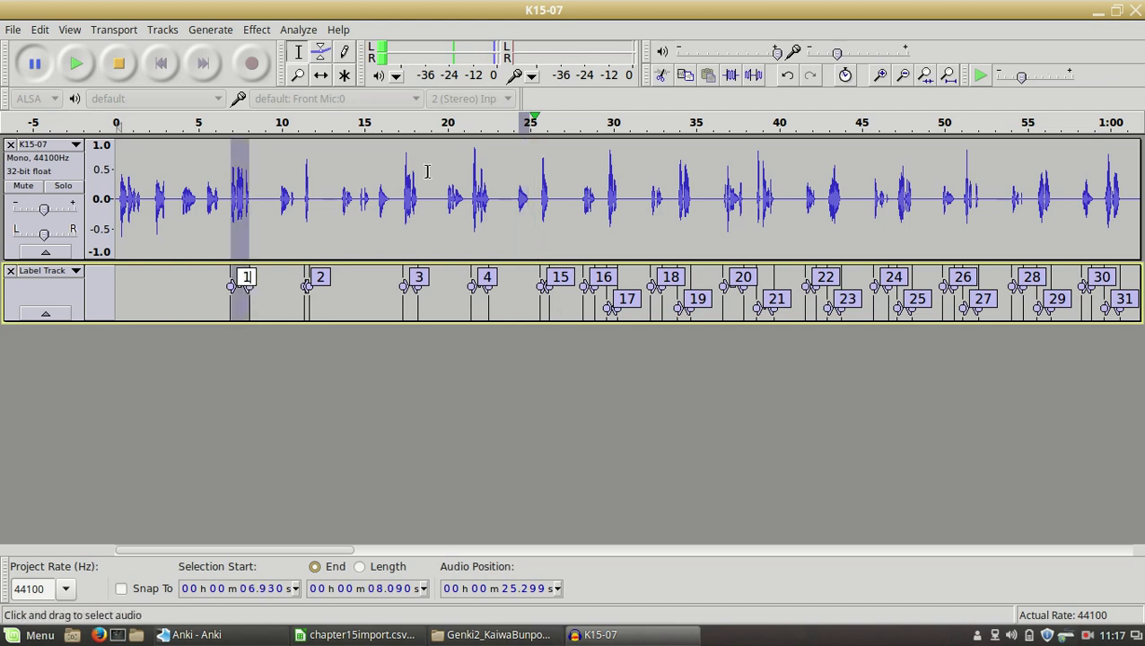
key("Tab")
key("Tab")
key("Tab")
key("Tab")
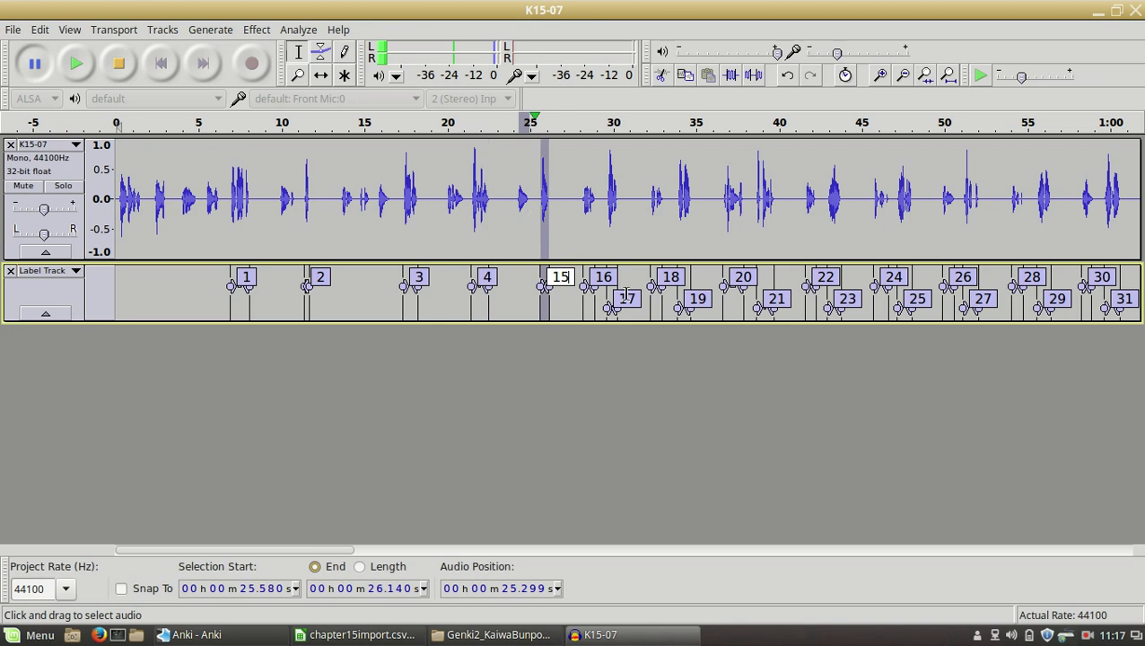
key("BackSpace")
key("BackSpace")
key("BackSpace")
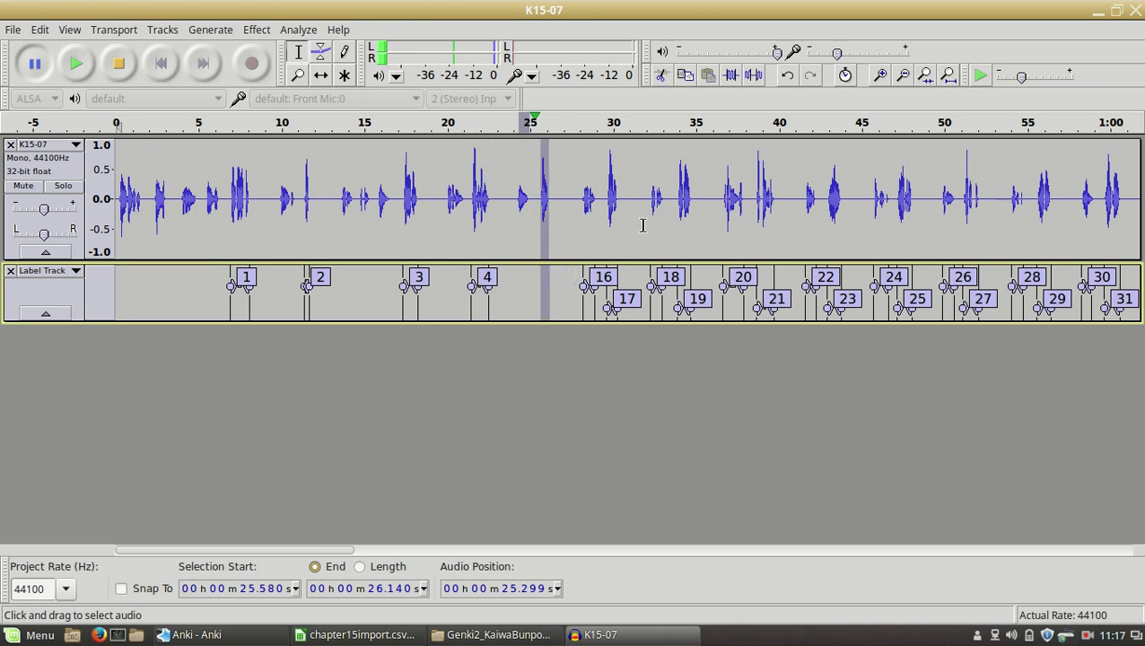
key("Tab")
key("BackSpace")
key("BackSpace")
key("BackSpace")
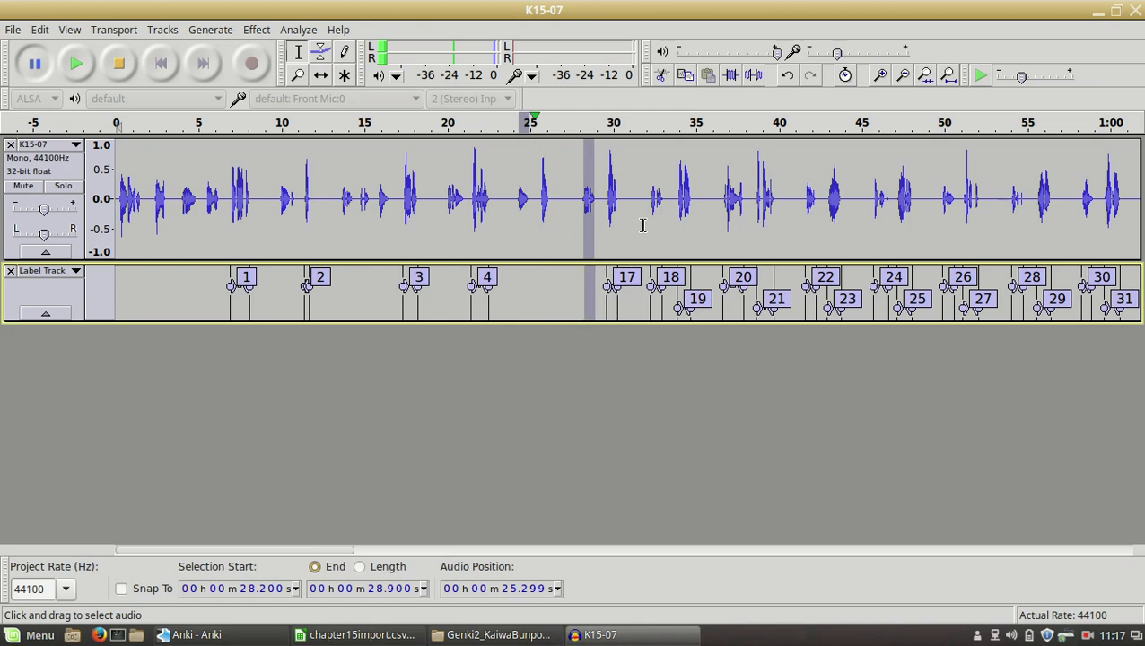
key("Tab")
key("BackSpace")
key("BackSpace")
type("5")
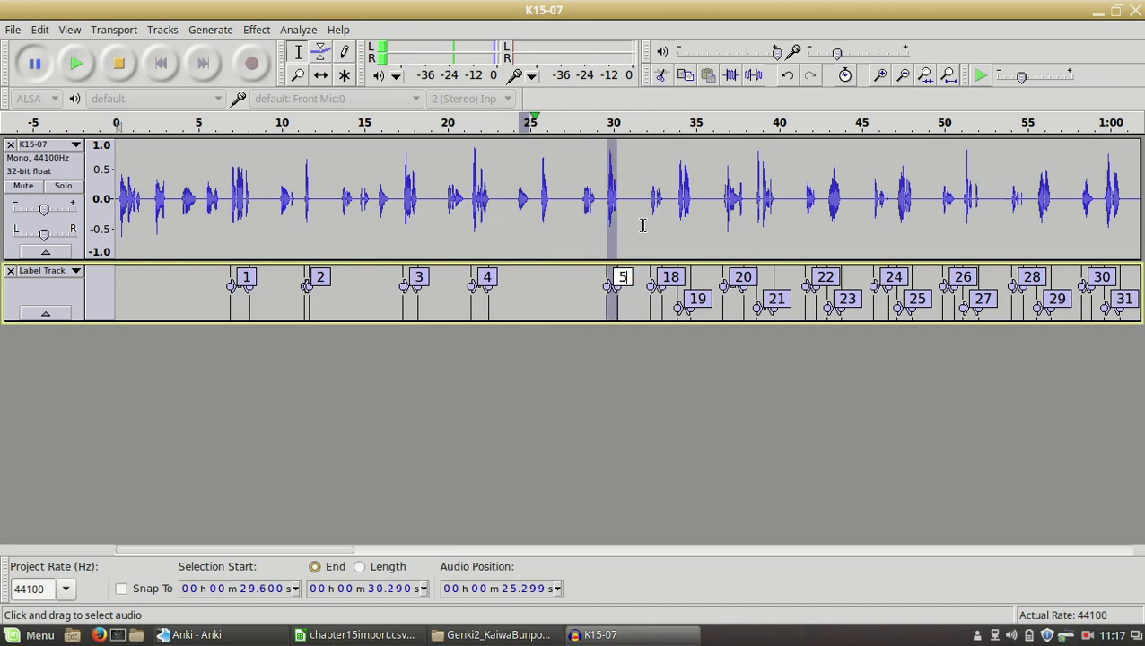
left_click(542, 289)
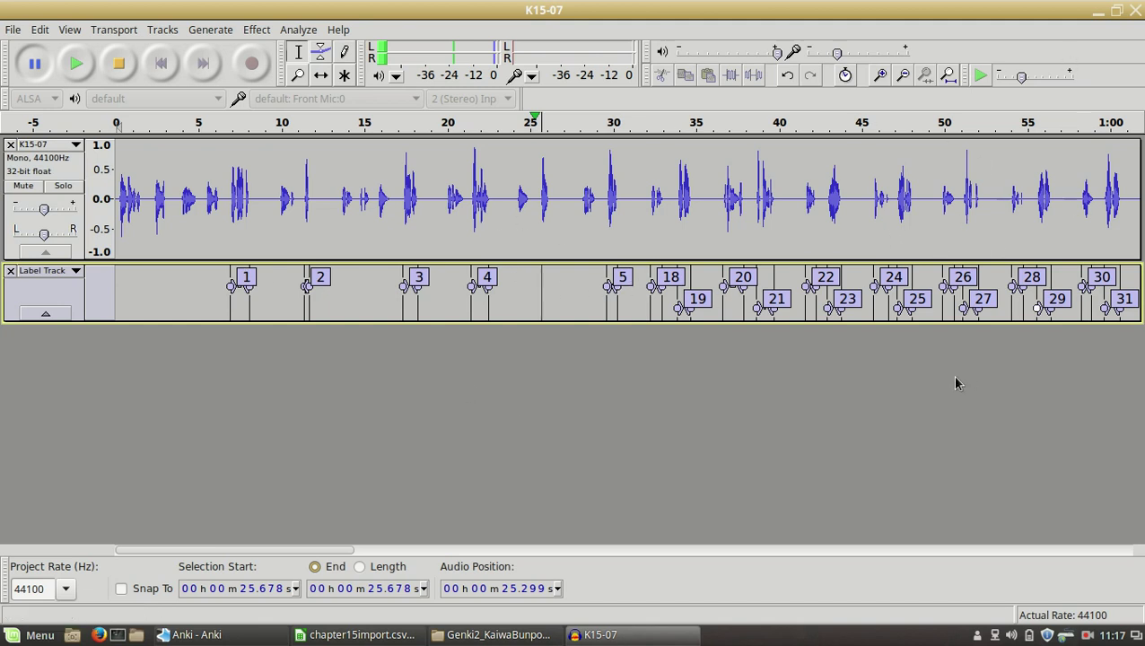
Step: Move label 2's start earlier to about 9.8 s and play its region to check
left_click_drag(345, 556, 1118, 524)
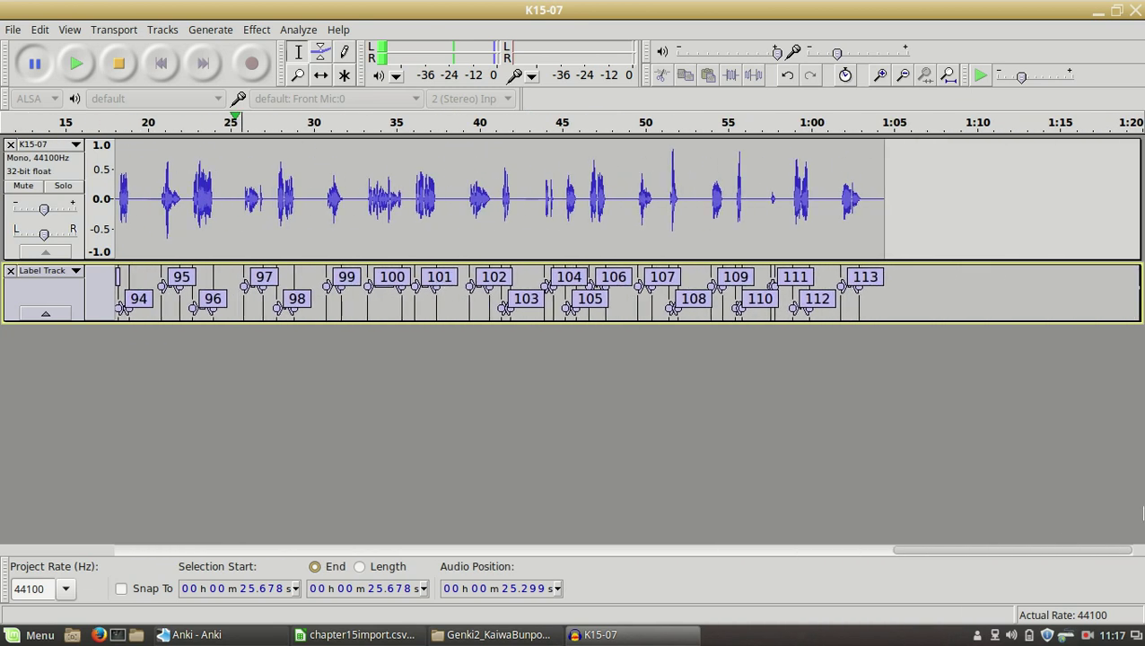
scroll(334, 499, "left", 6)
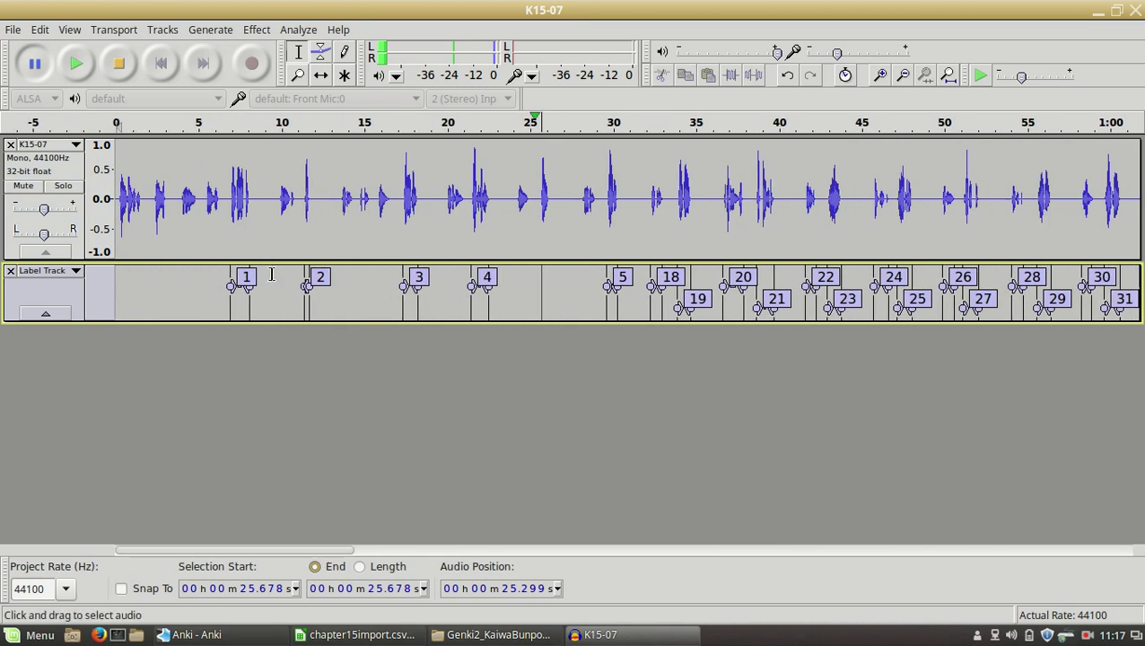
left_click_drag(275, 202, 323, 215)
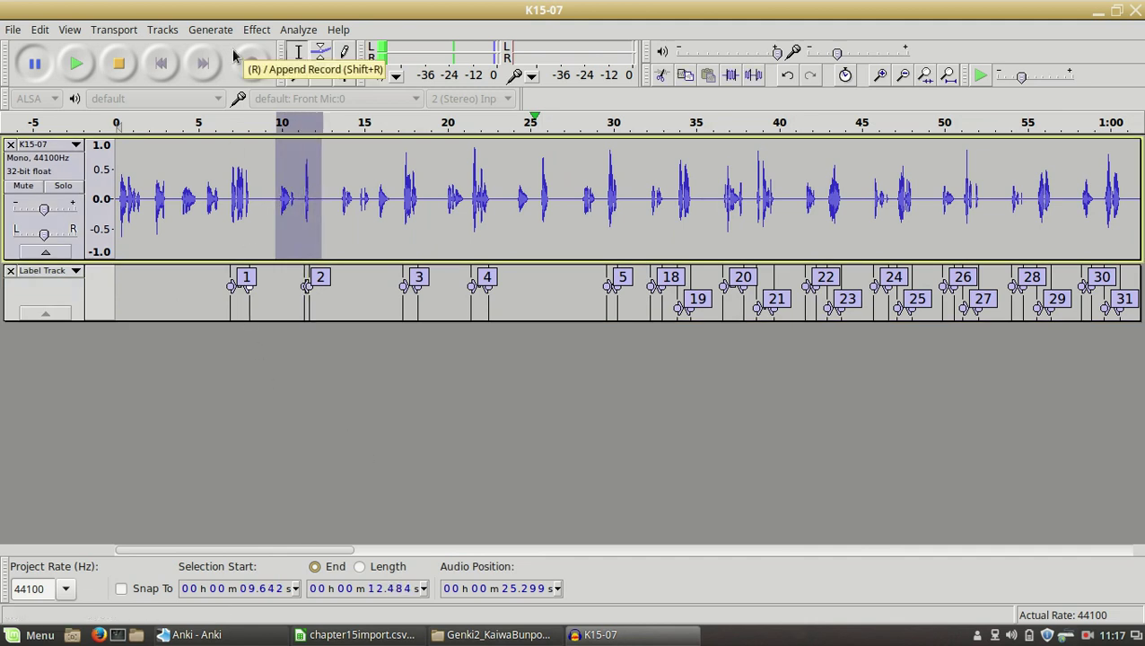
left_click(334, 305)
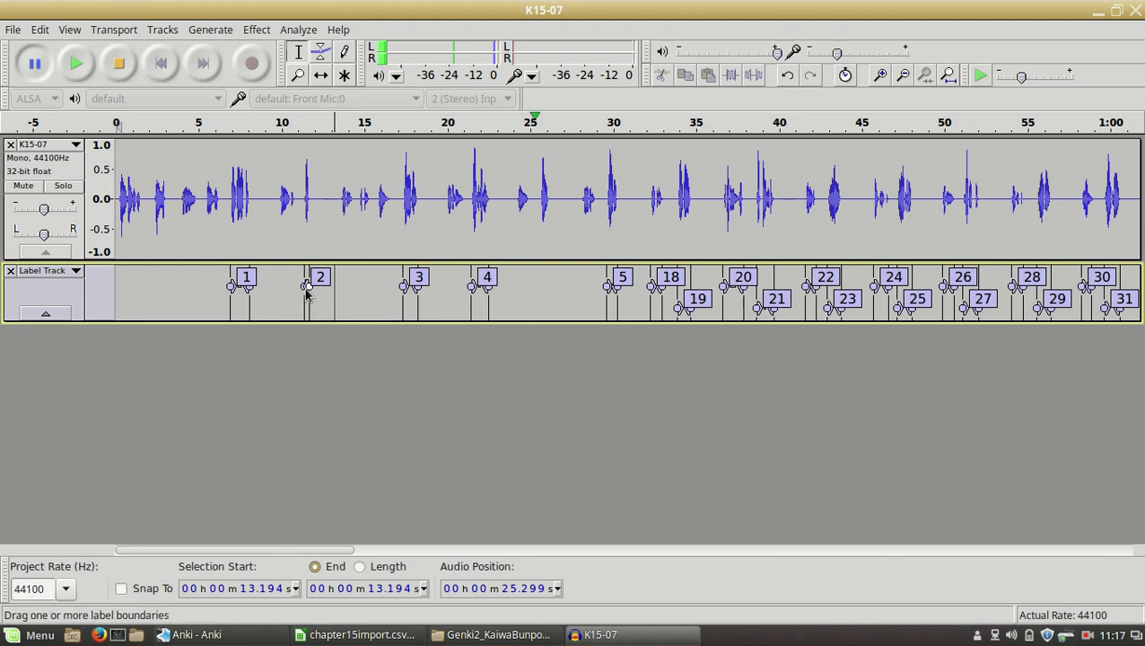
mouse_move(307, 290)
left_mouse_down()
mouse_move(280, 297)
mouse_move(307, 303)
mouse_move(322, 289)
mouse_move(312, 300)
left_mouse_up()
left_click(289, 277)
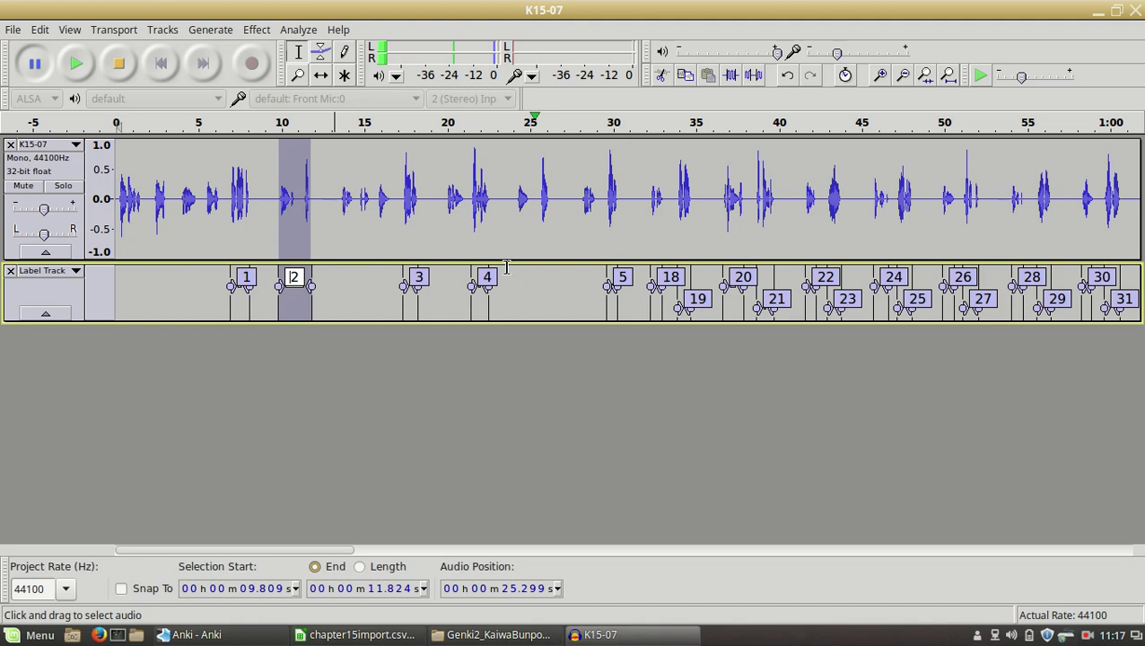
left_click(79, 73)
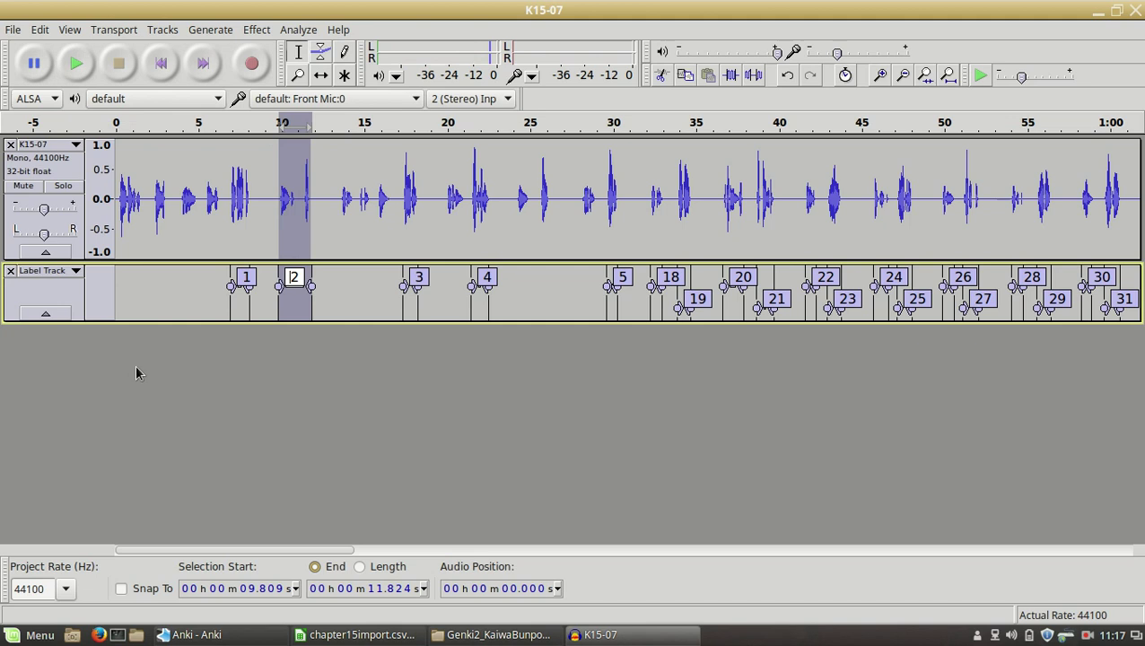
Step: Select the audio span from 13.1 to 14.5 seconds in the audio track
left_click(350, 297)
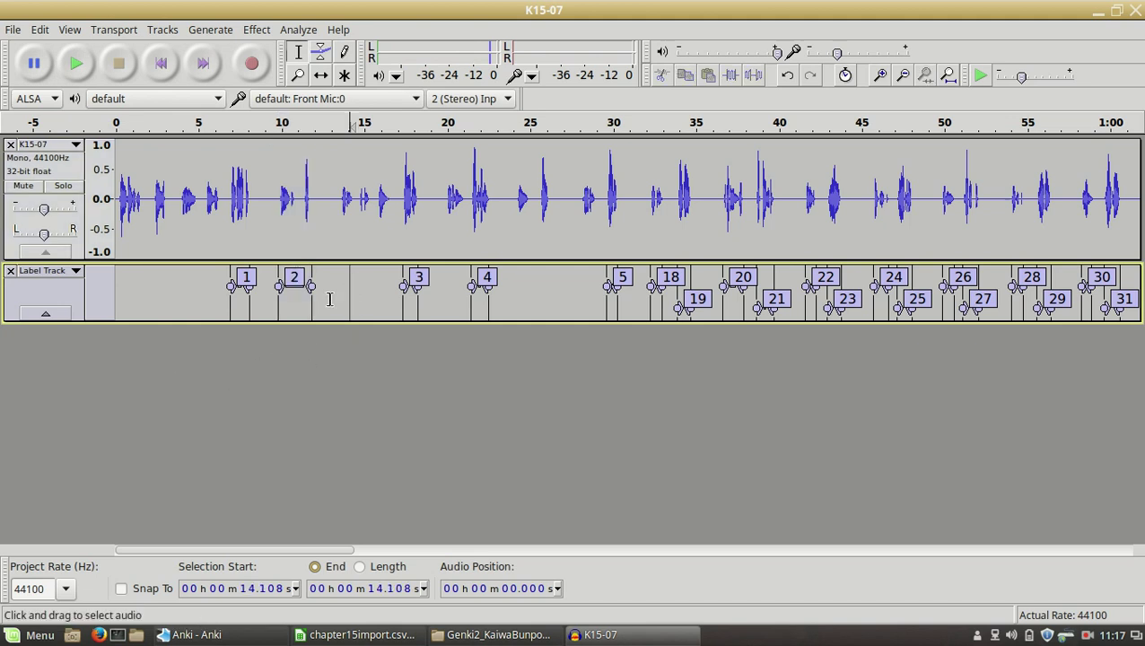
key("Up")
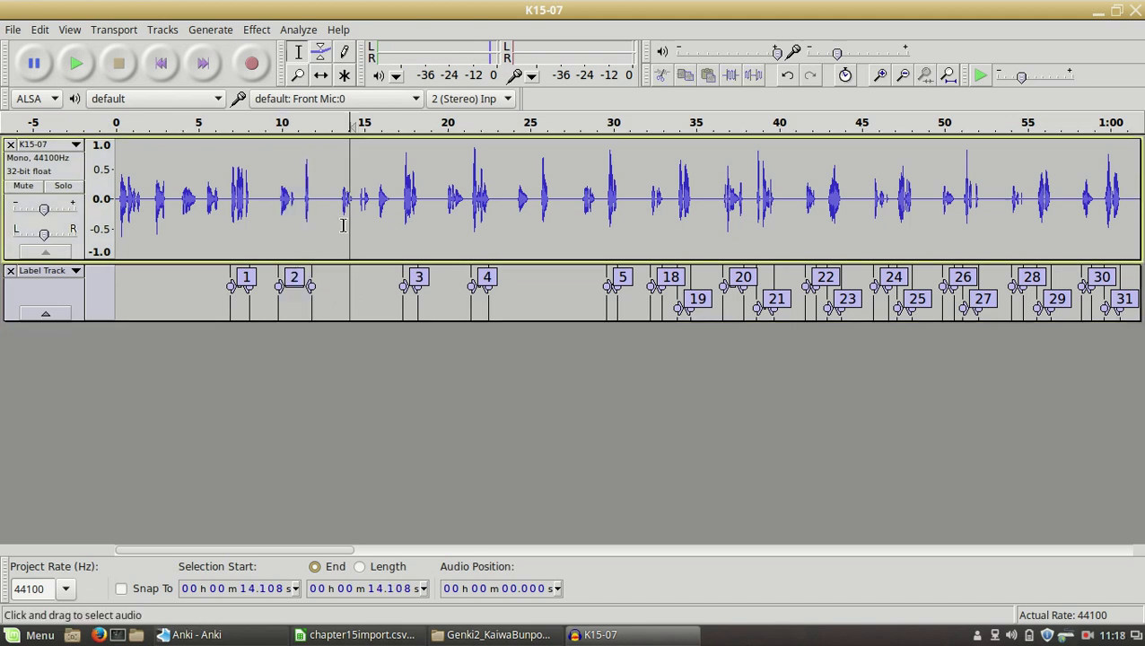
left_click_drag(356, 305, 334, 305)
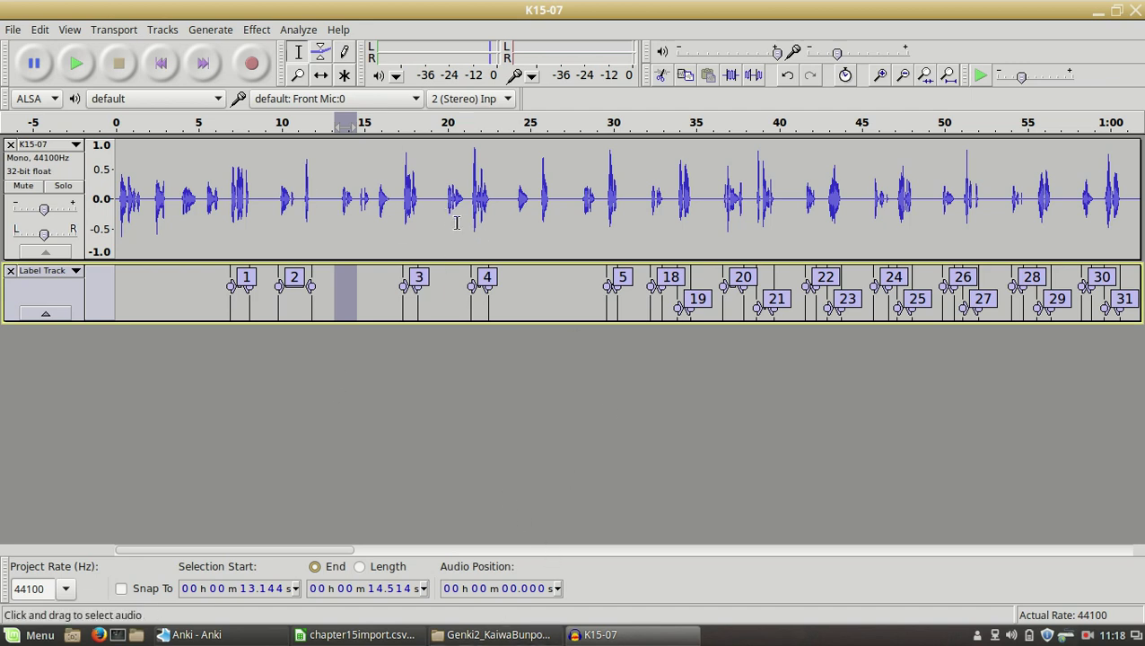
Step: Reopen the saved chapter15.aup project from the recent files list
left_click(24, 30)
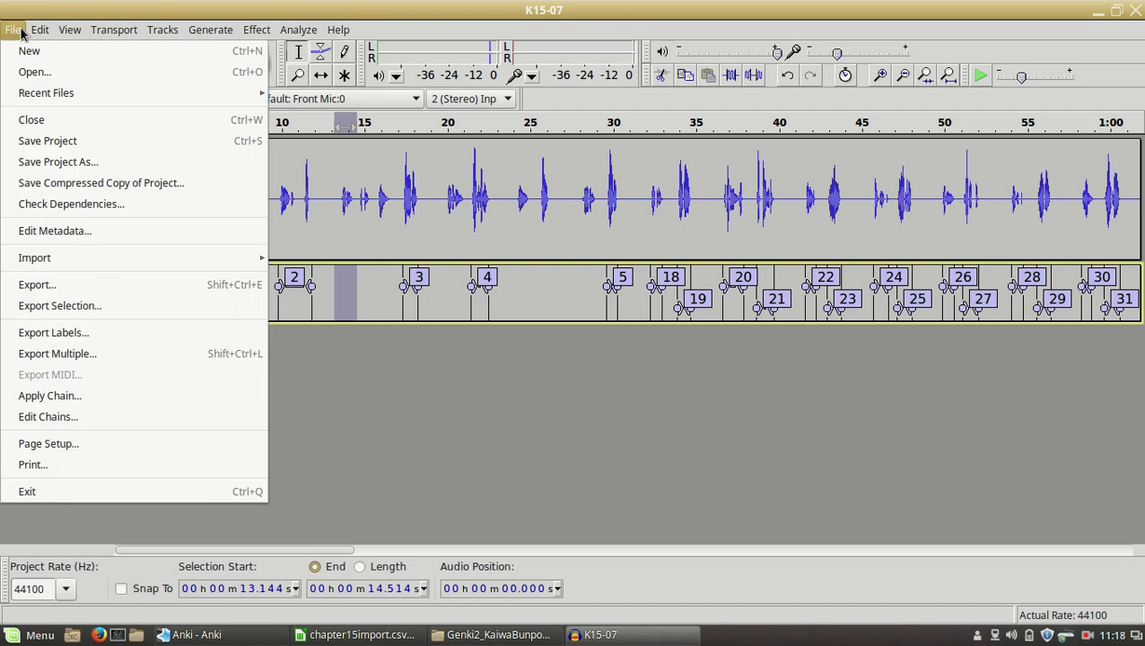
mouse_move(45, 97)
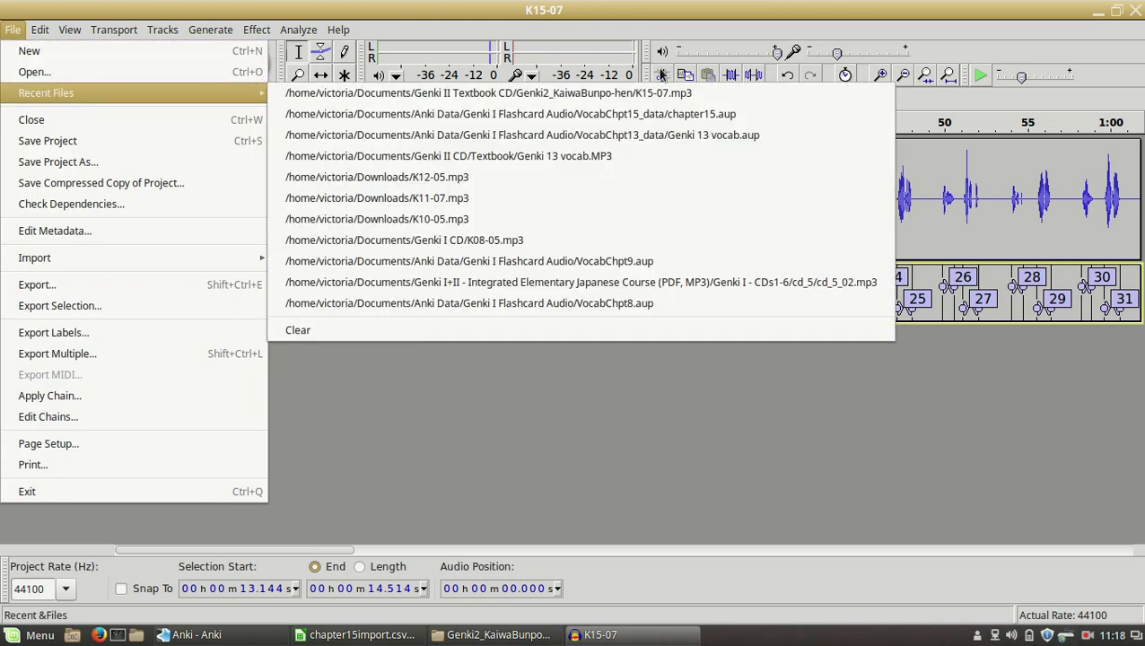
left_click(777, 122)
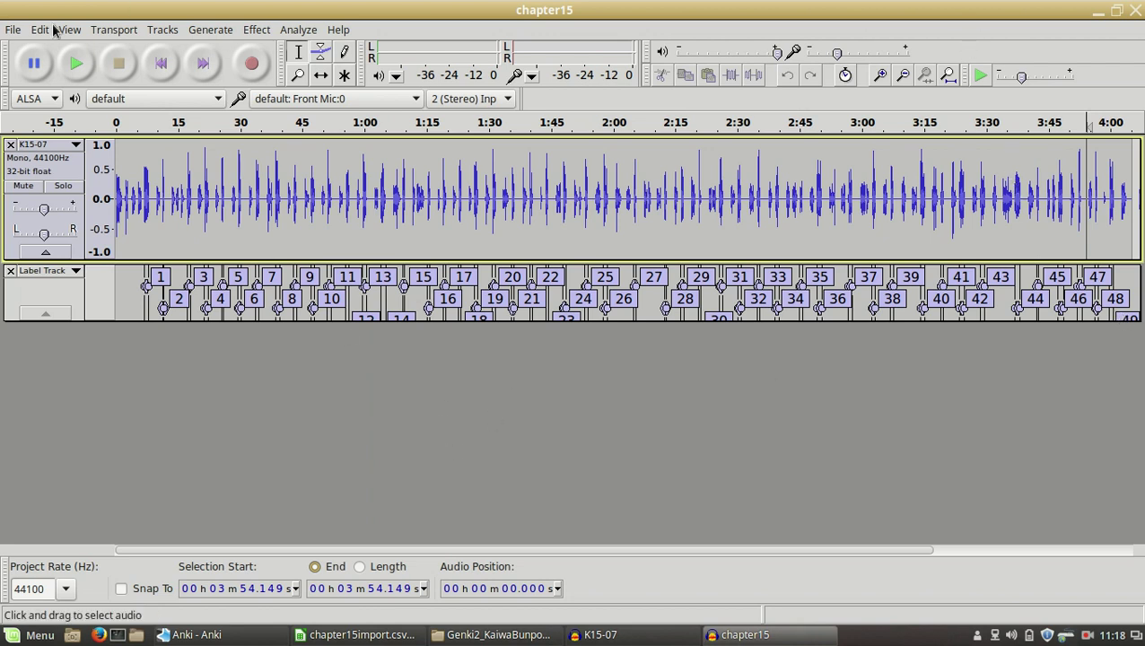
Step: Start a single-file export of the selection, then cancel it
left_click(12, 31)
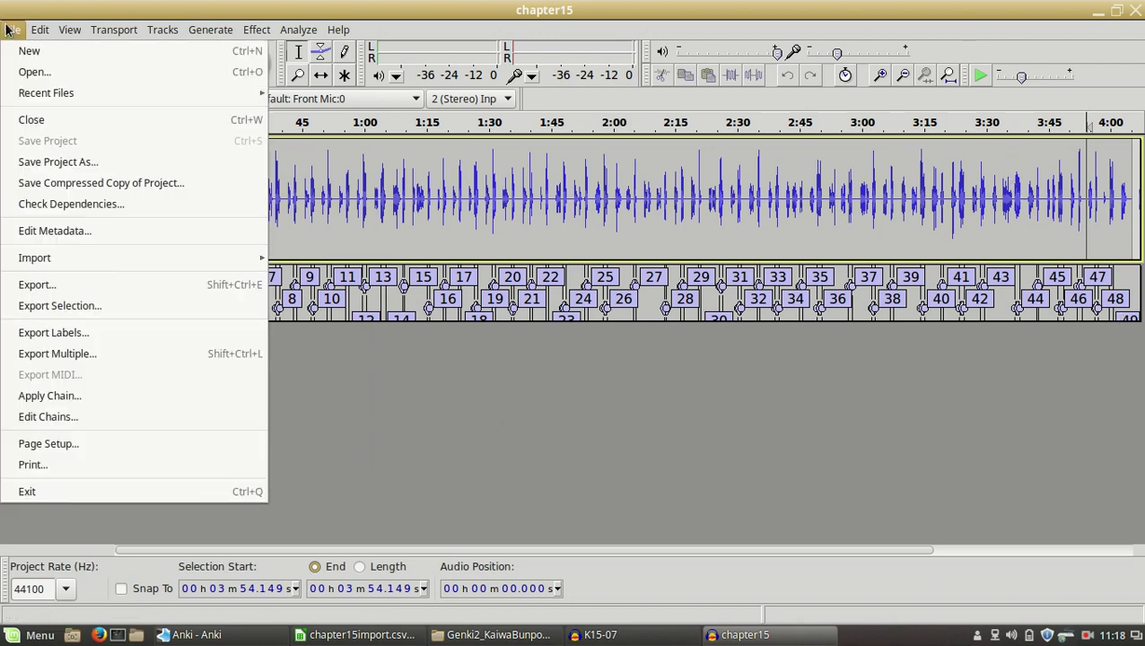
left_click(54, 306)
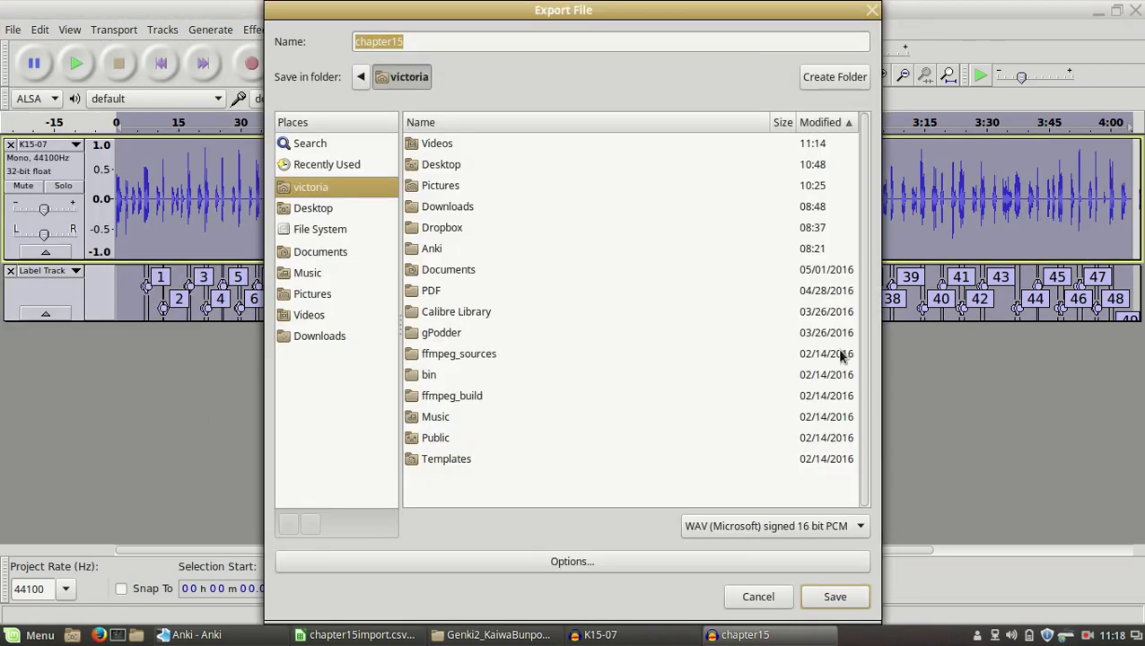
left_click(812, 597)
Step: Set Export Multiple to MP3 with the ch15 prefix and browse to the VocabChpt15_data folder
left_click(13, 30)
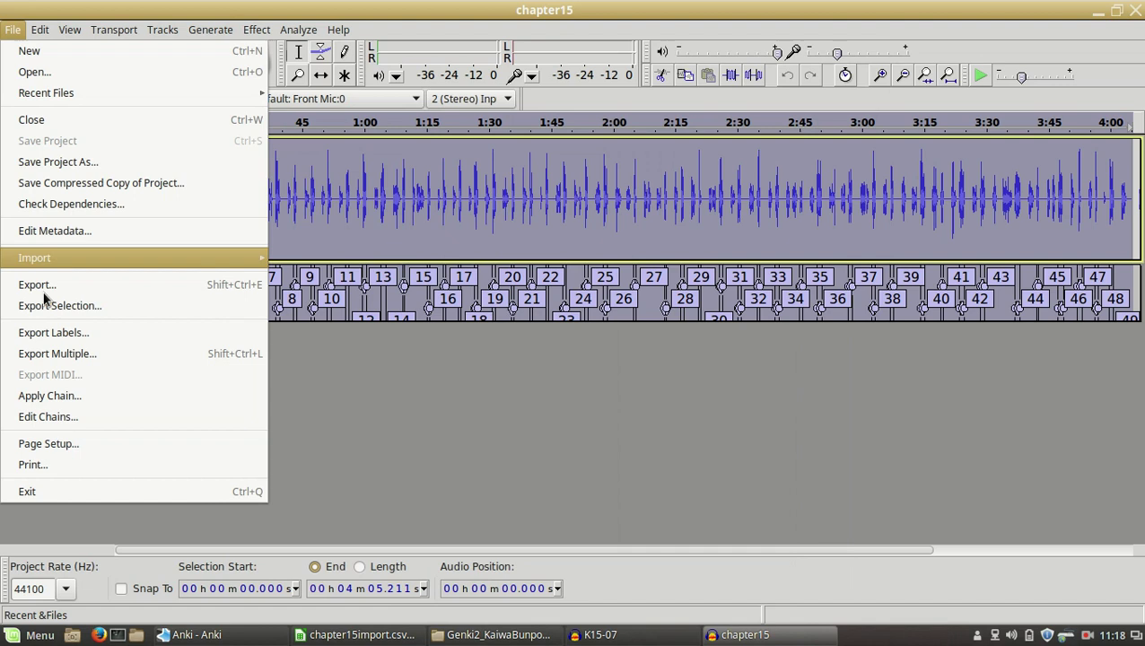
left_click(54, 354)
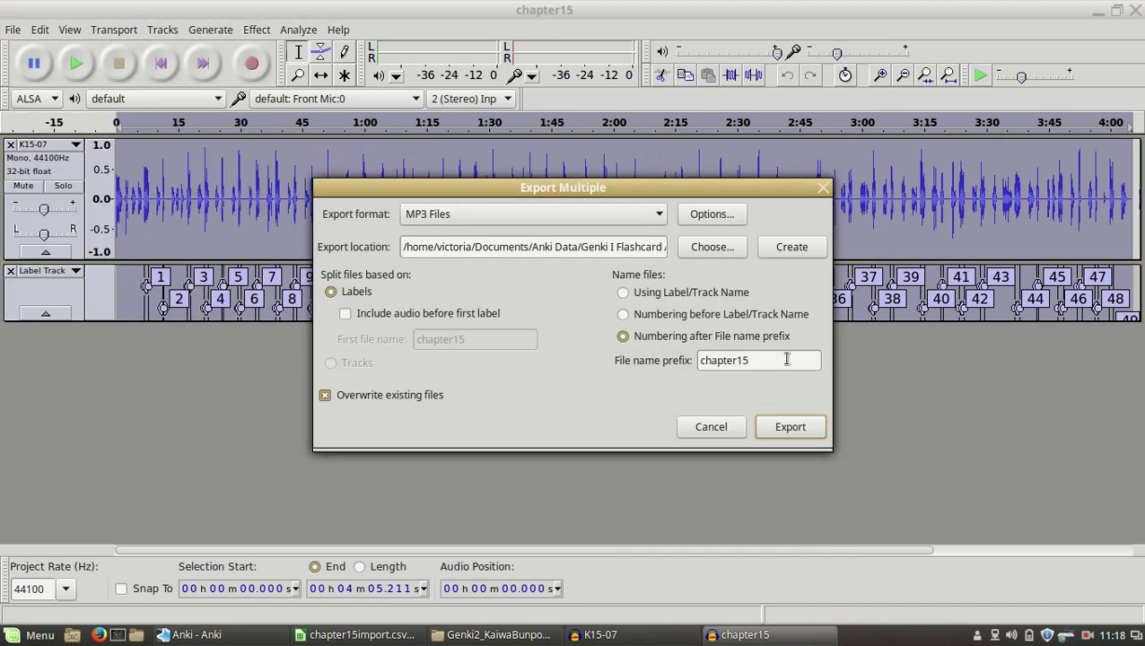
left_click_drag(752, 361, 588, 358)
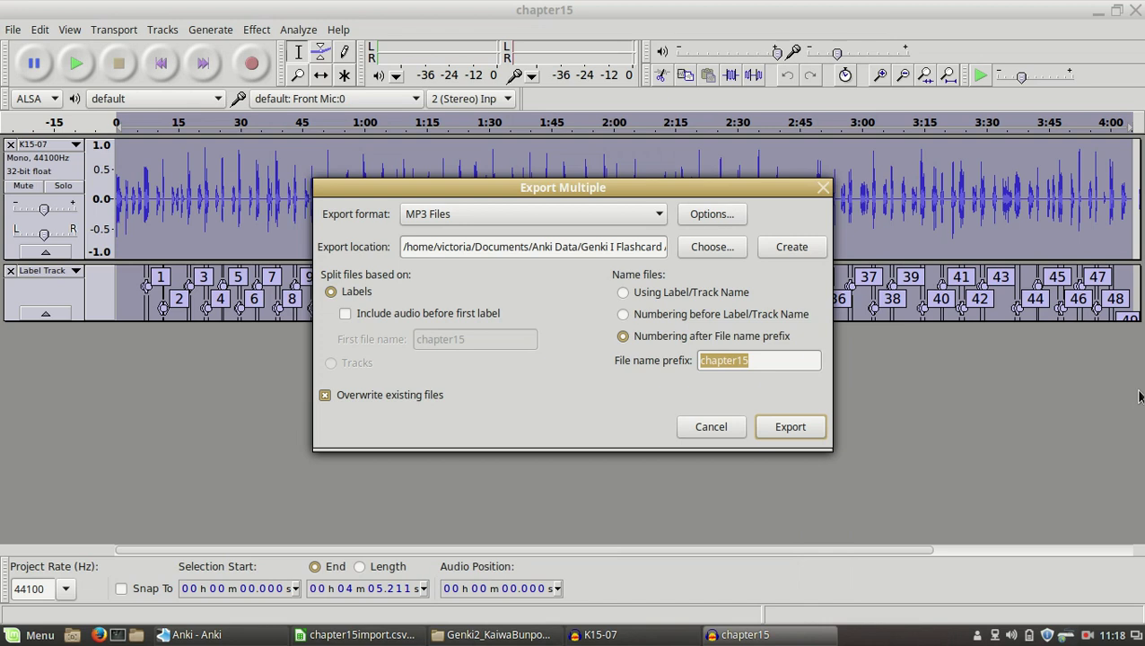
type("ch")
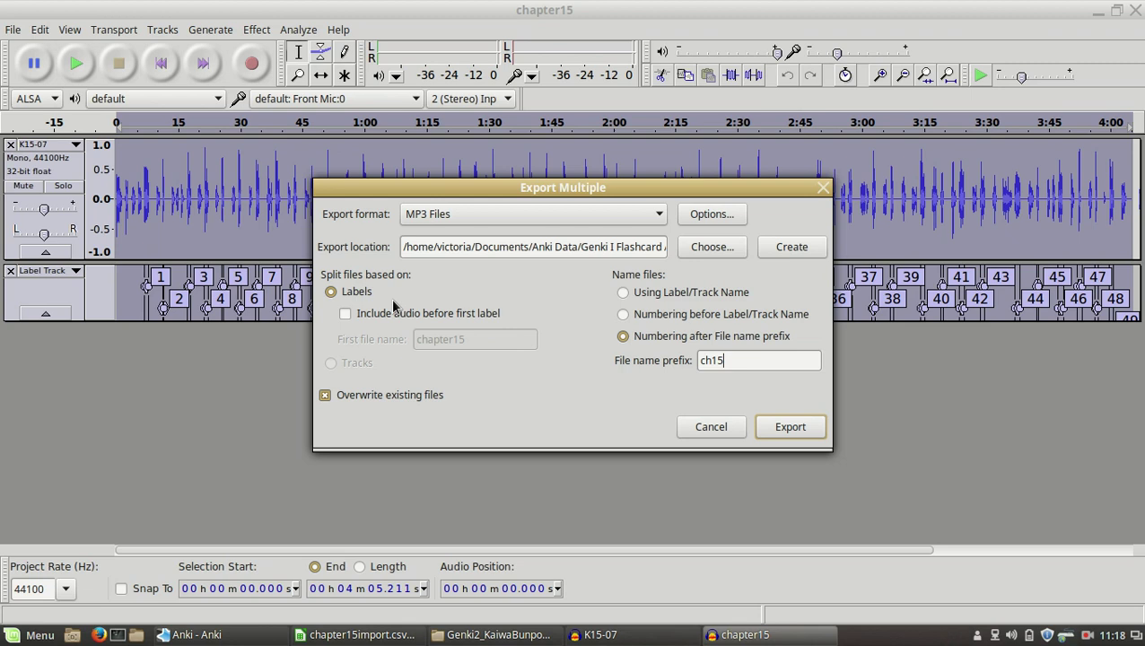
left_click(500, 217)
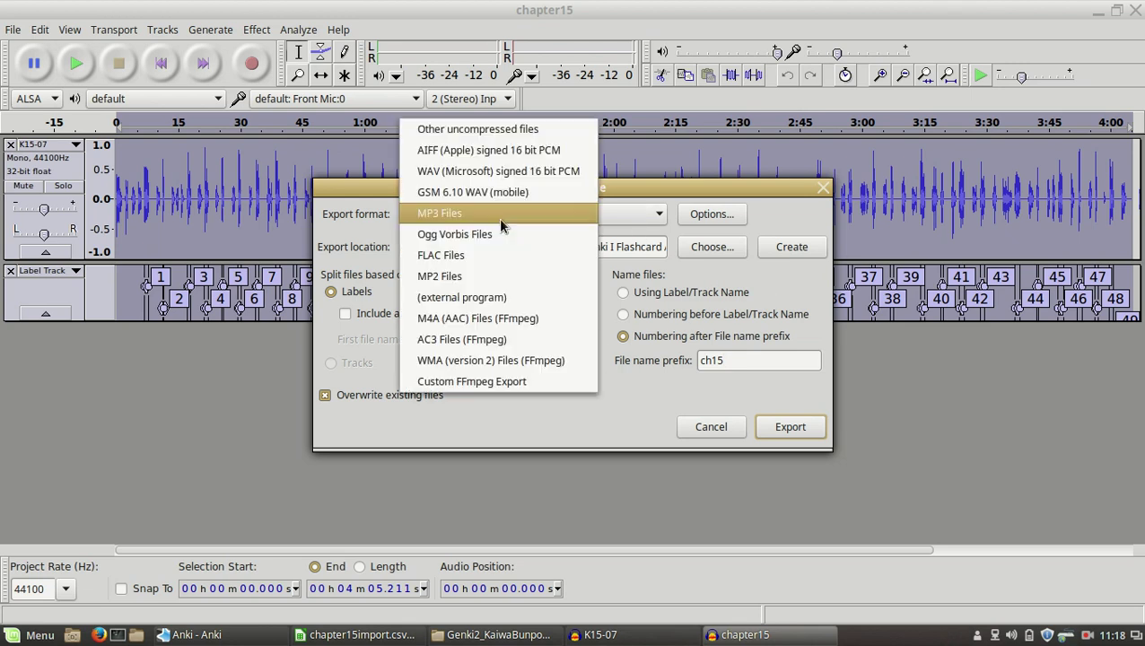
left_click(498, 217)
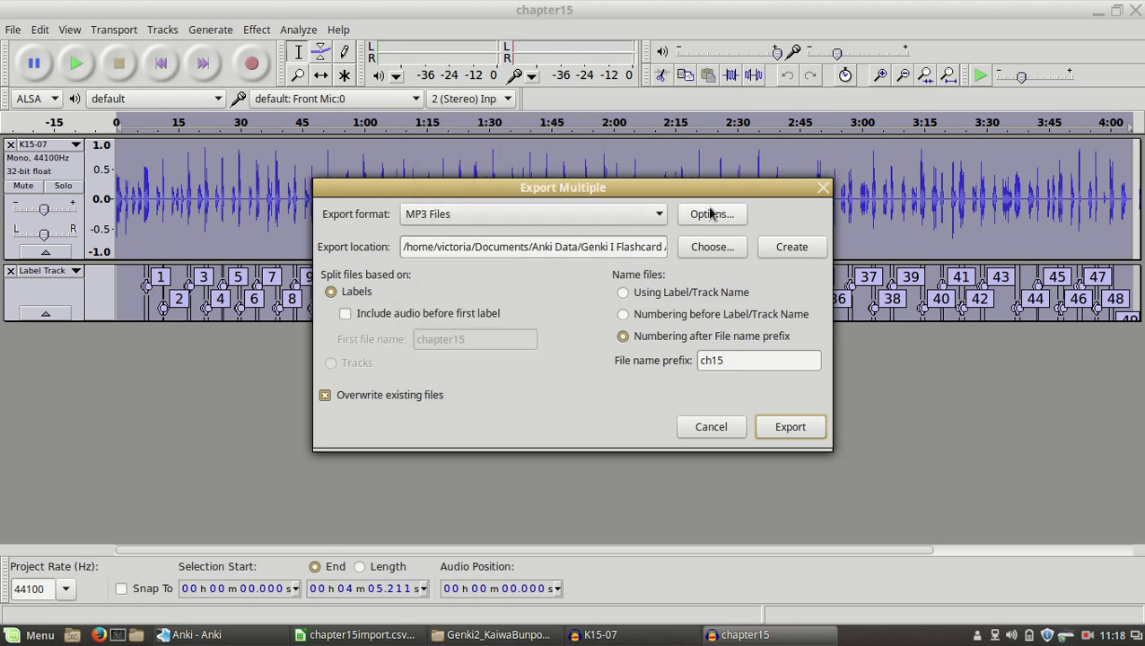
left_click(713, 247)
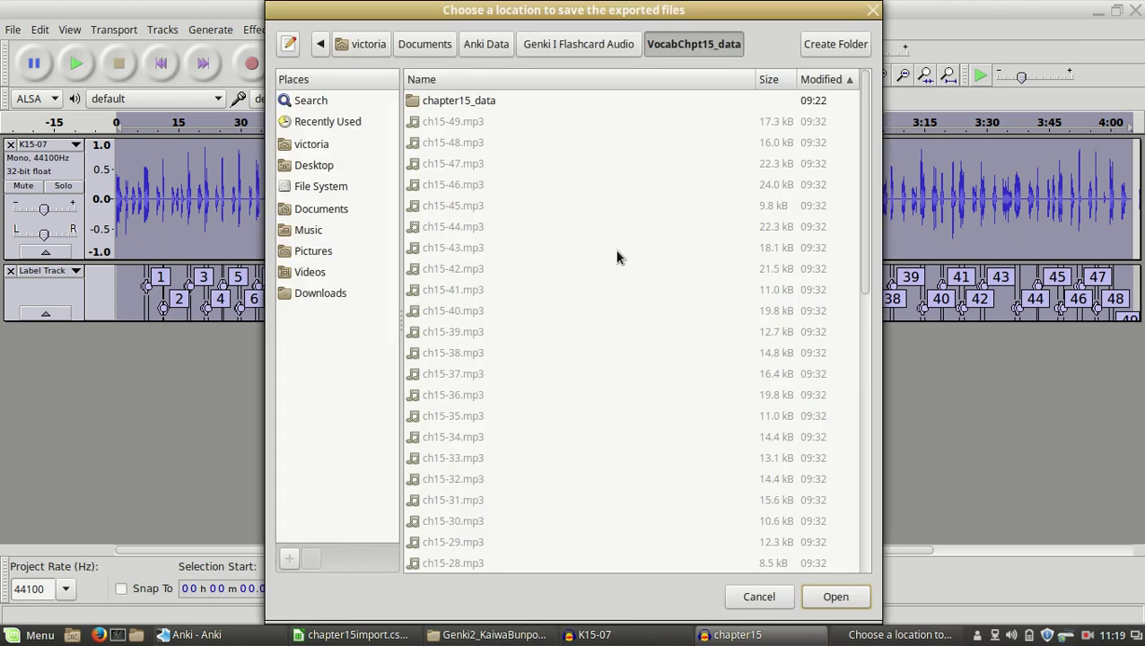
scroll(545, 477, "down", 5)
scroll(534, 468, "up", 5)
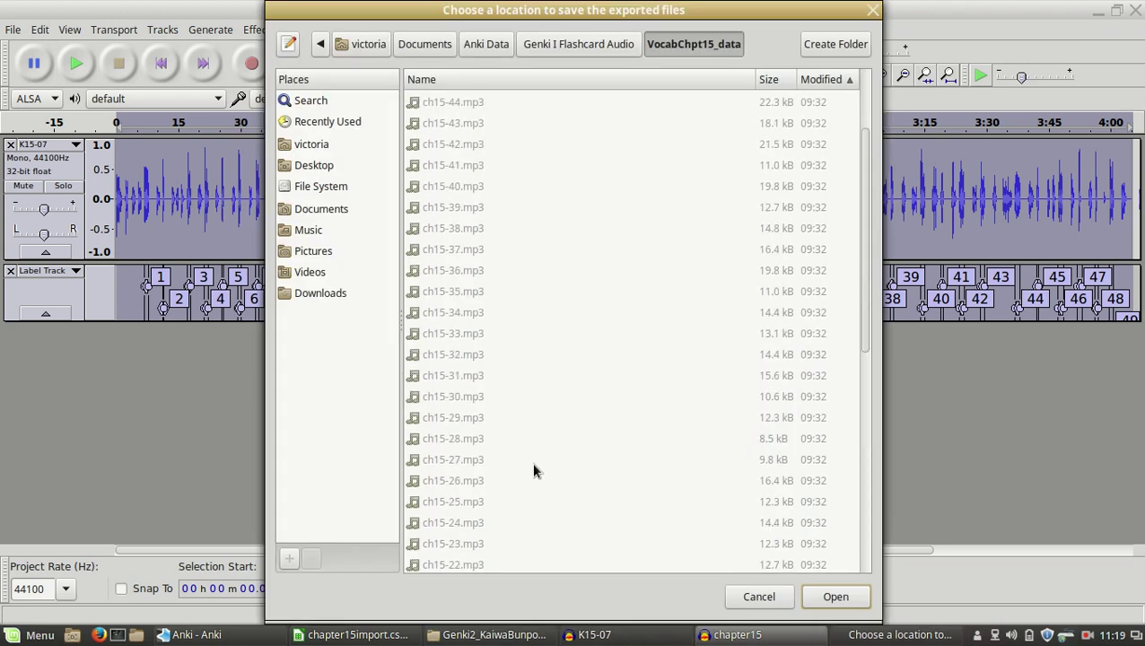
Step: Export the 49 label clips to VocabChpt15_data, accepting each metadata prompt, and close the result
left_click(835, 597)
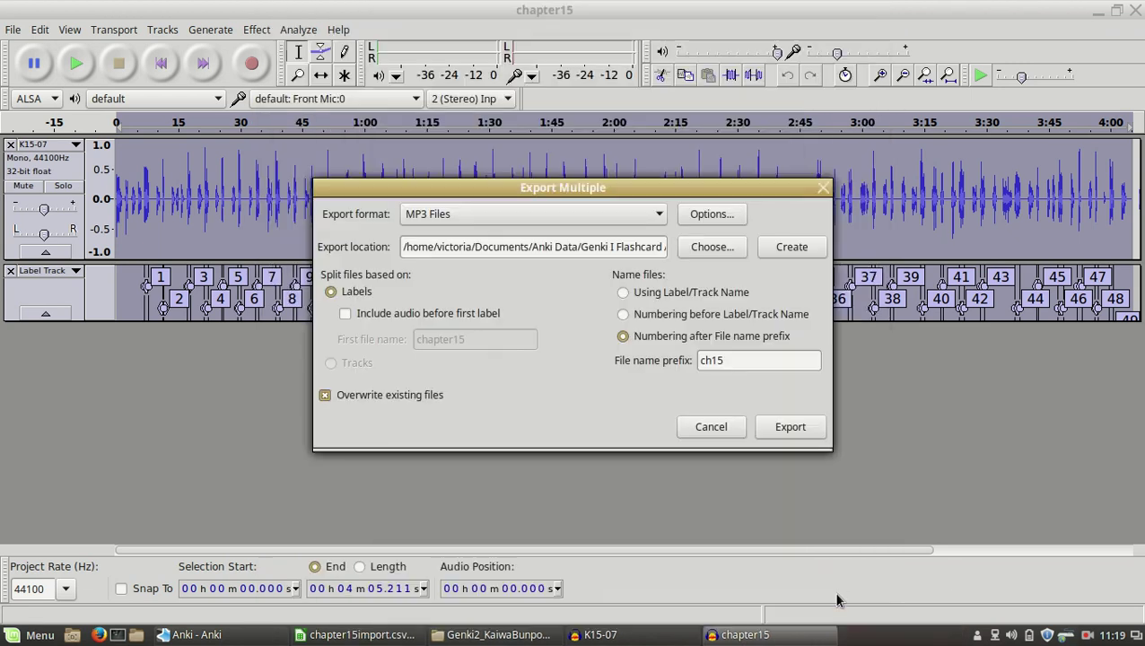
left_click(807, 431)
left_click(973, 499)
left_click(970, 496)
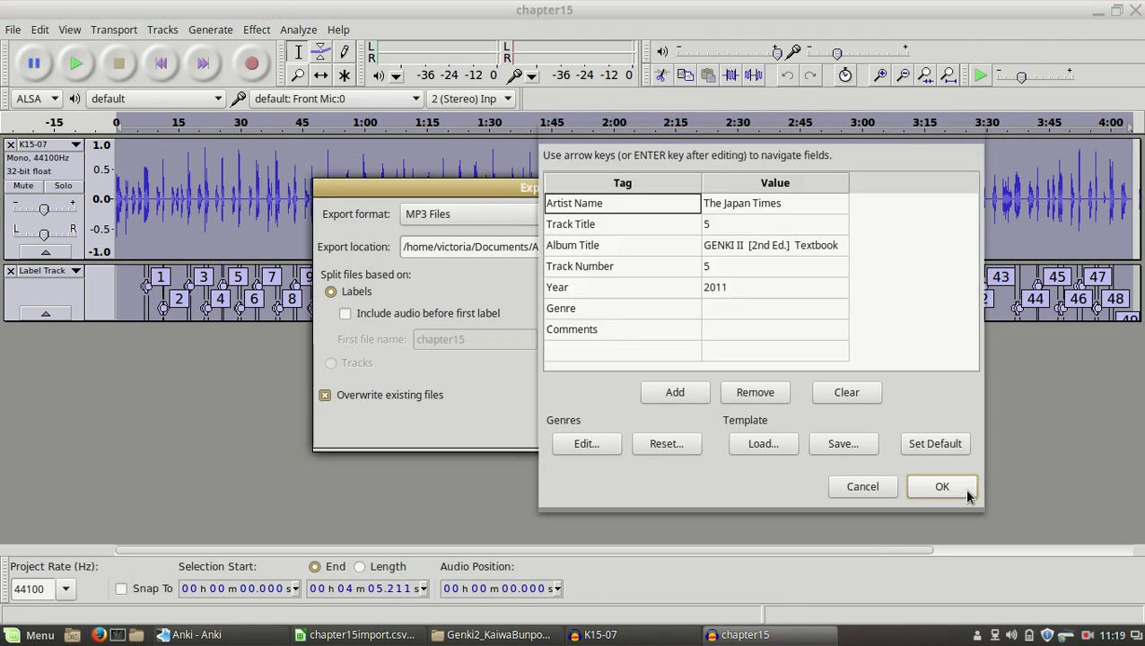
left_click(969, 496)
left_click(968, 496)
left_click(967, 497)
left_click(968, 497)
left_click(968, 497)
left_click(967, 498)
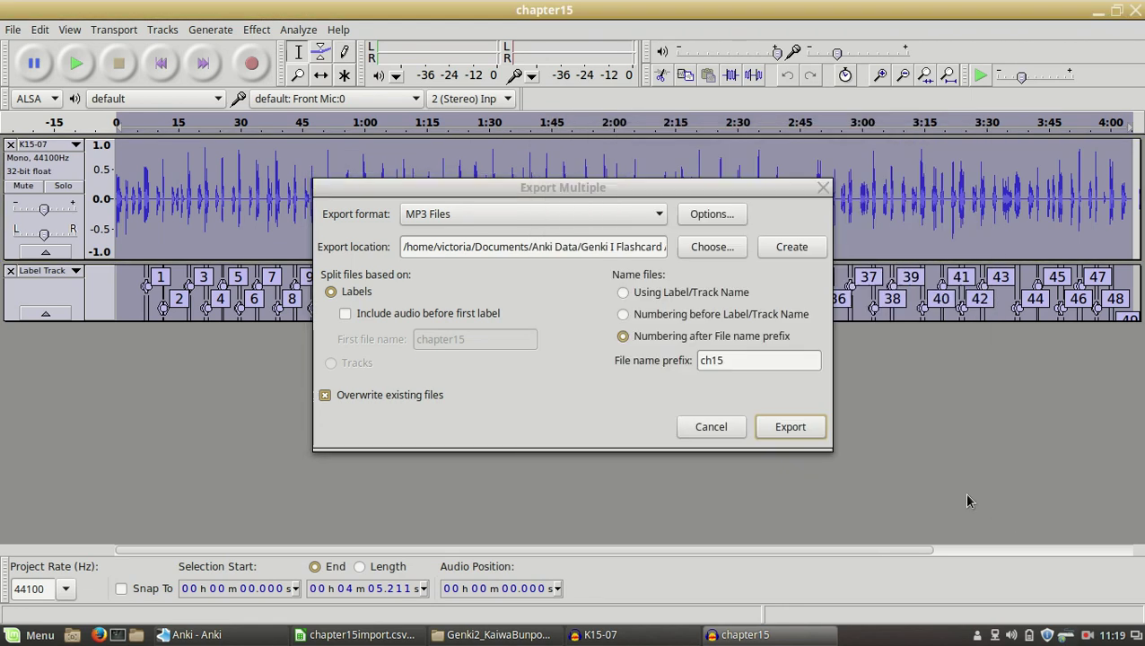
left_click(968, 499)
left_click(967, 500)
left_click(967, 503)
left_click(968, 504)
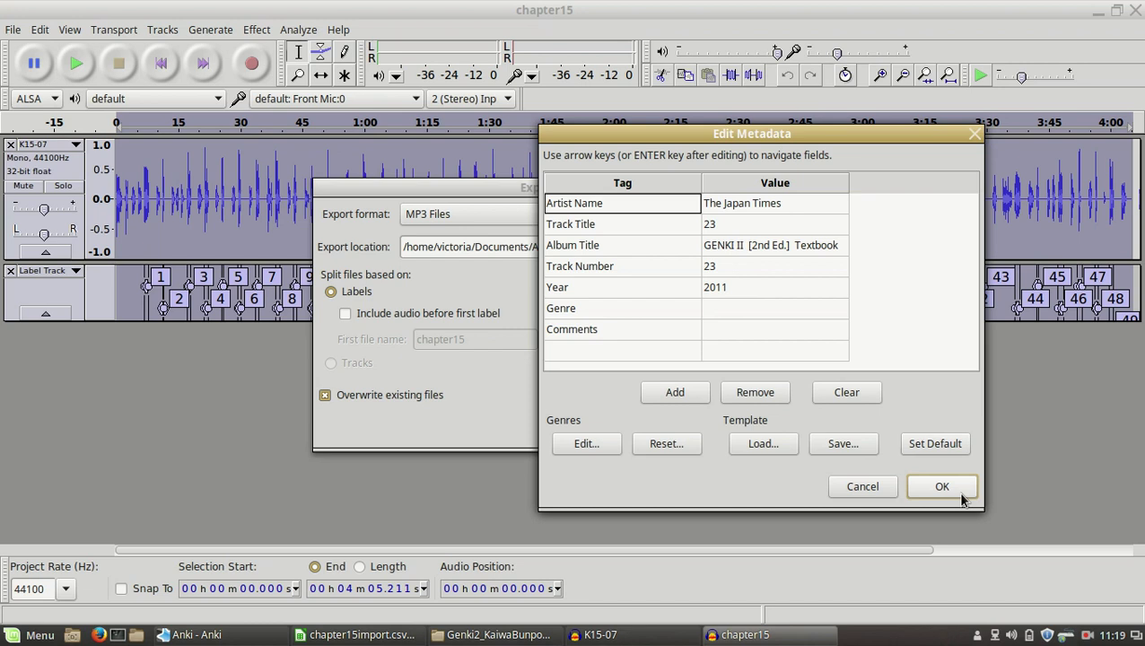
left_click(960, 493)
left_click(958, 496)
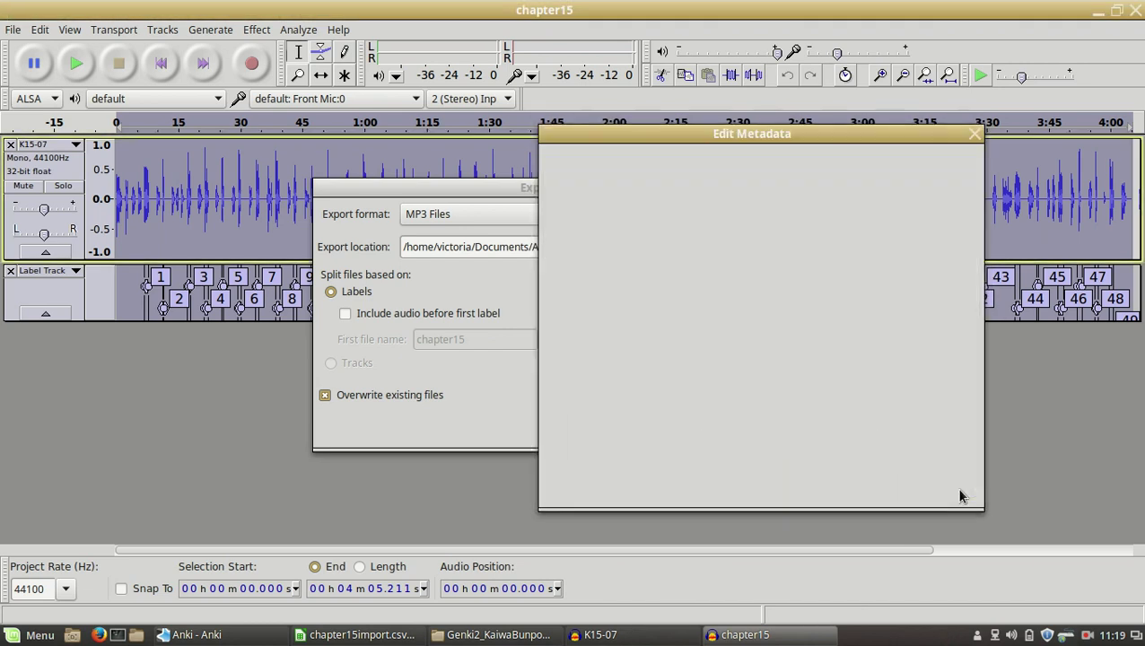
left_click(958, 496)
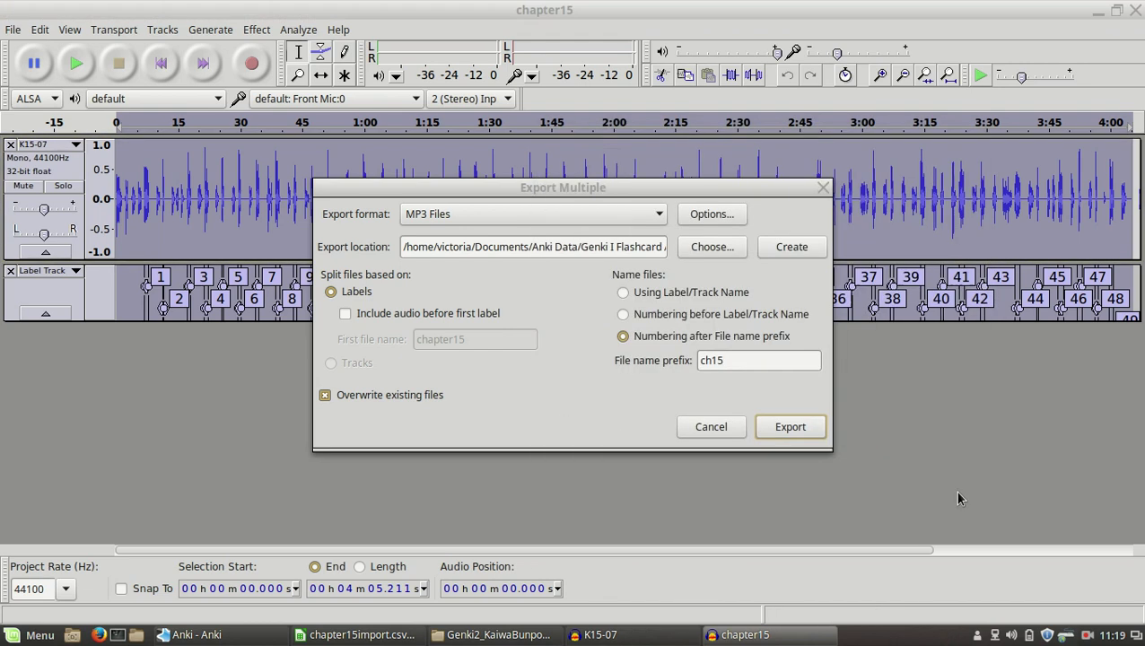
left_click(959, 496)
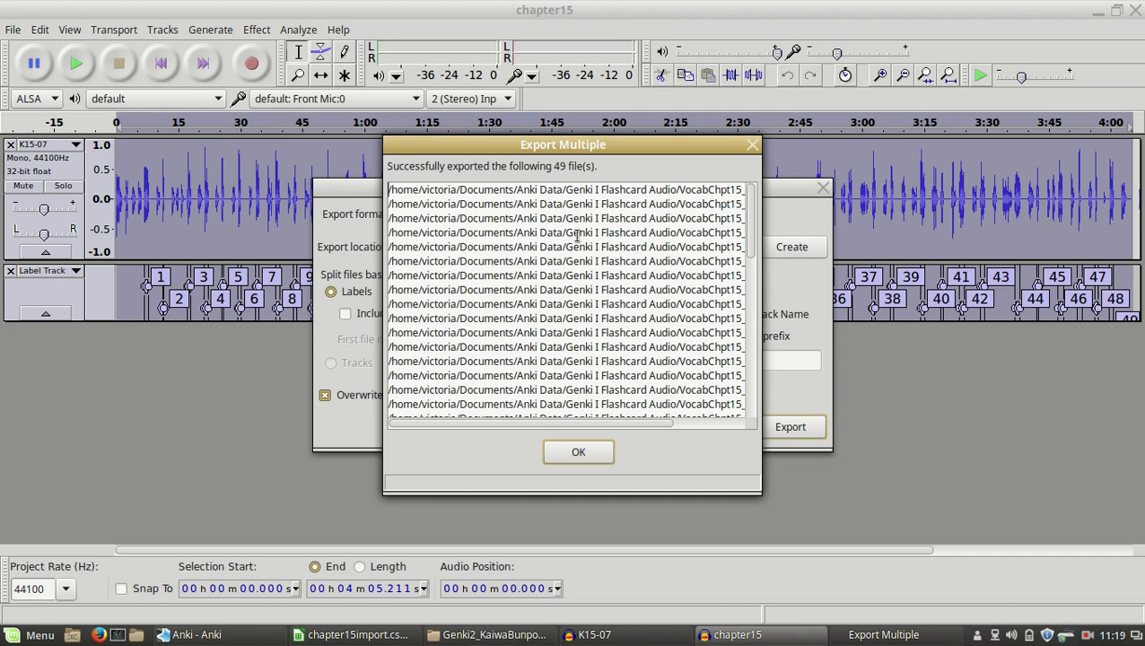
left_click(579, 453)
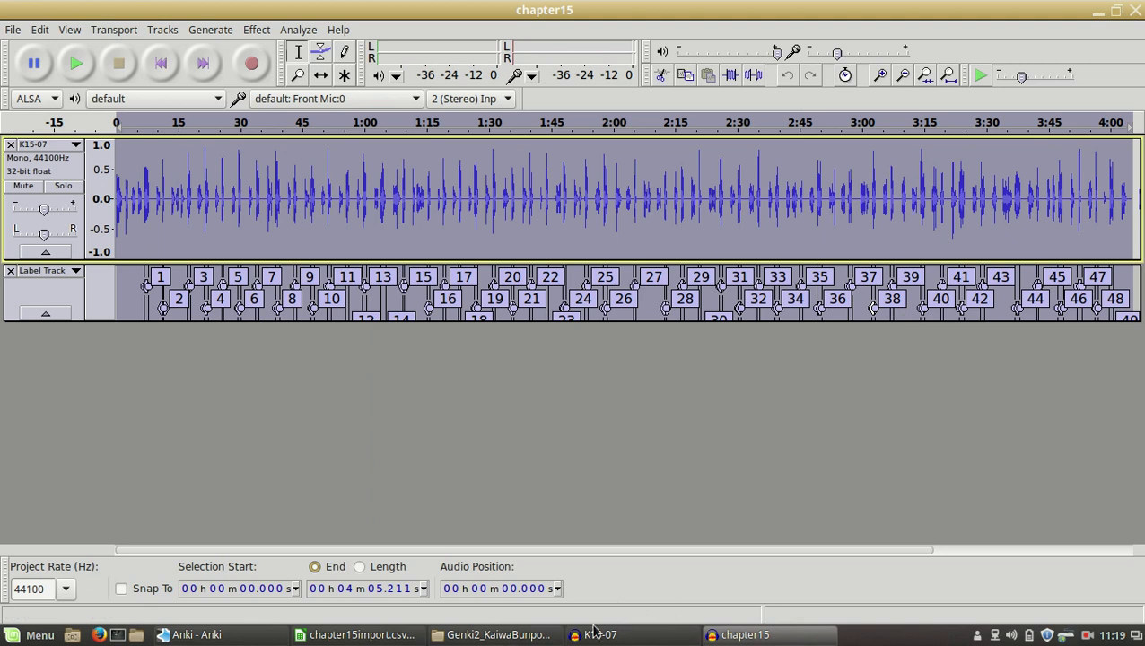
Step: Bring chapter15import.csv to the front in Calc, scroll through its rows, and select cell G2
left_click(354, 635)
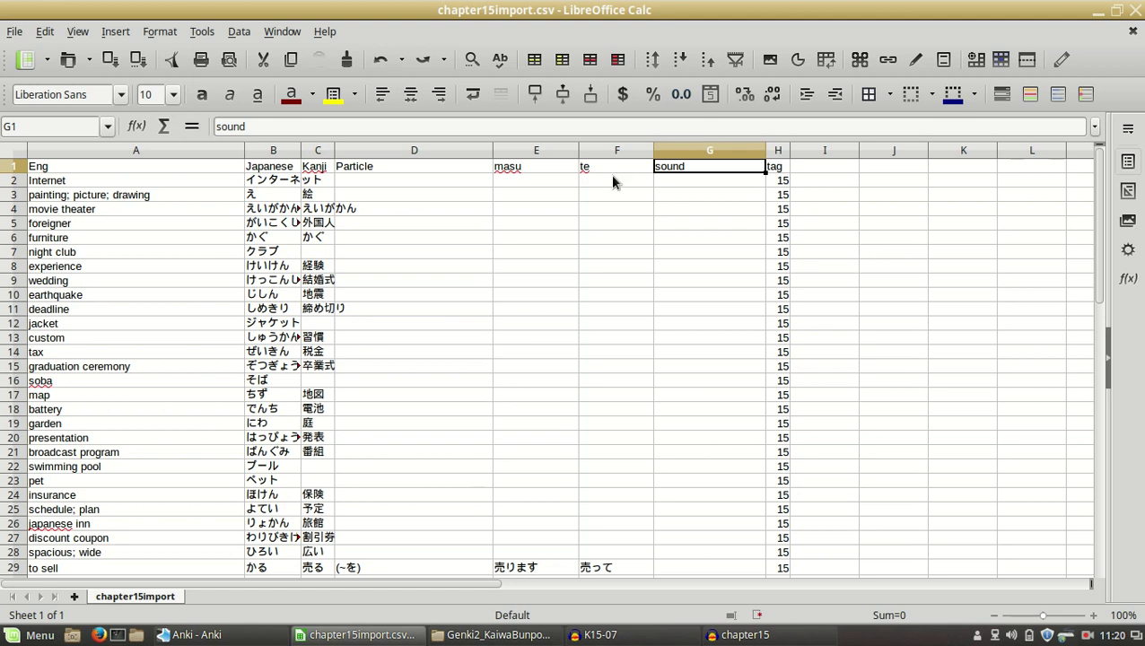
scroll(716, 404, "down", 11)
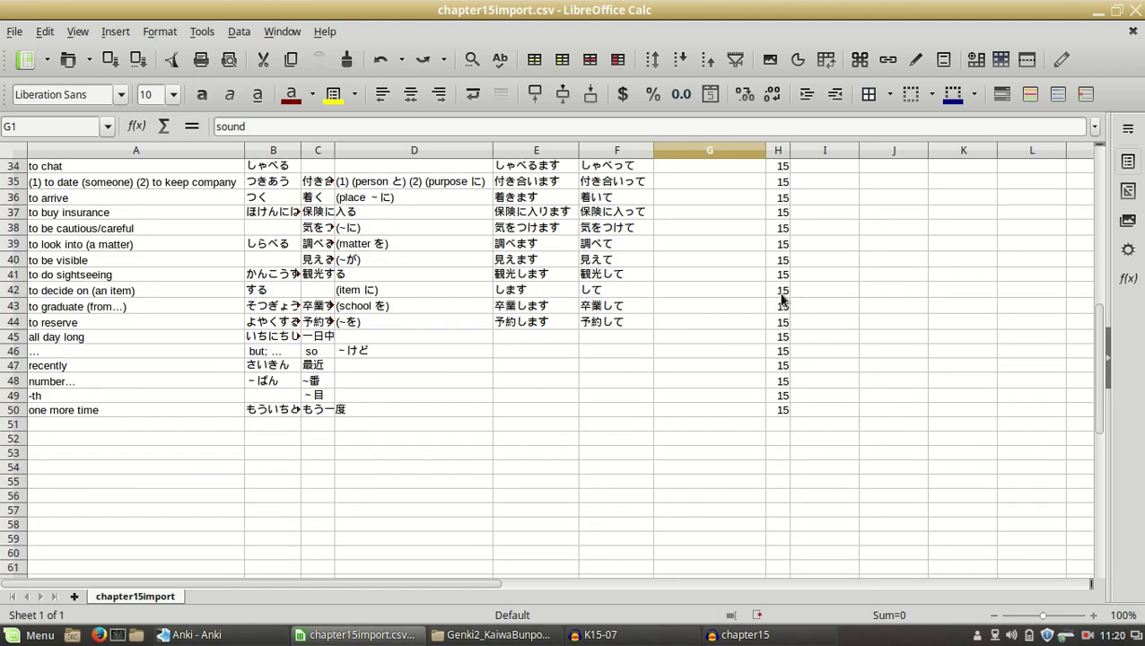
scroll(713, 394, "up", 8)
scroll(718, 390, "down", 2)
scroll(724, 393, "down", 10)
scroll(755, 372, "up", 15)
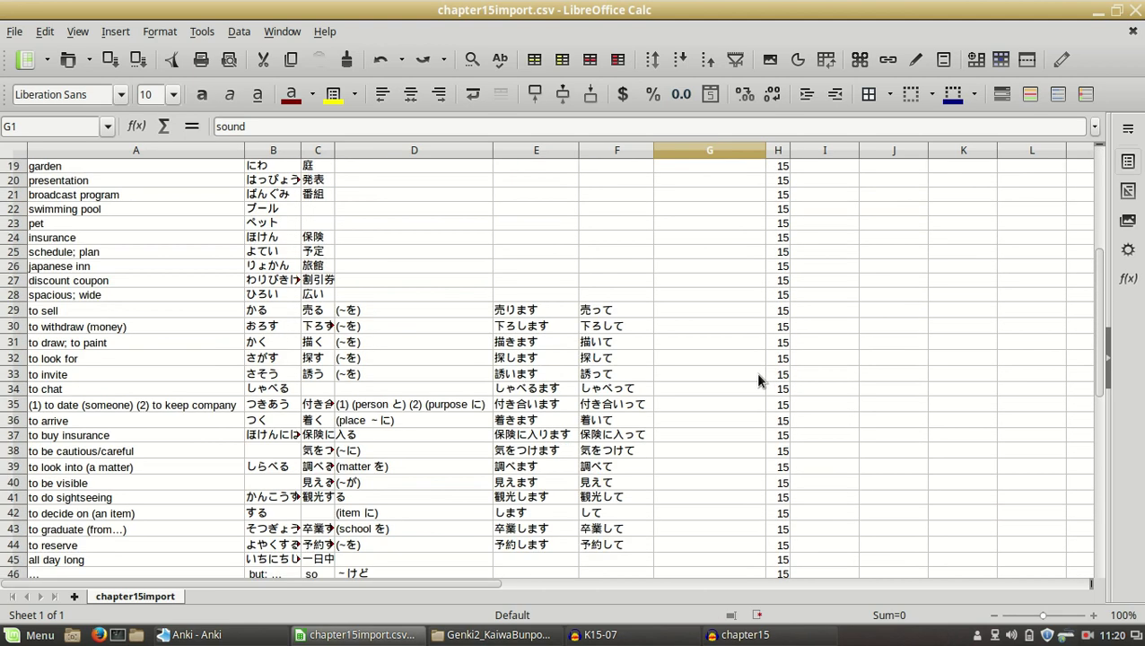
left_click(761, 184)
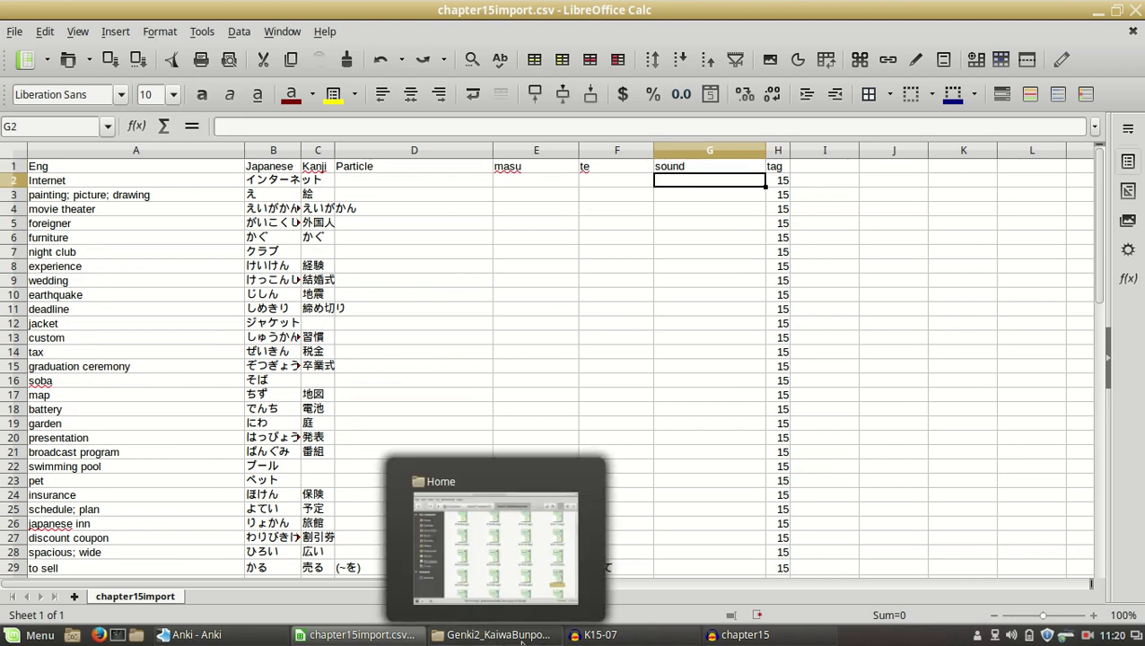
Step: In Nemo, browse Documents > Anki Data > Genki I Flashcard Audio > VocabChpt15_data
left_click(490, 636)
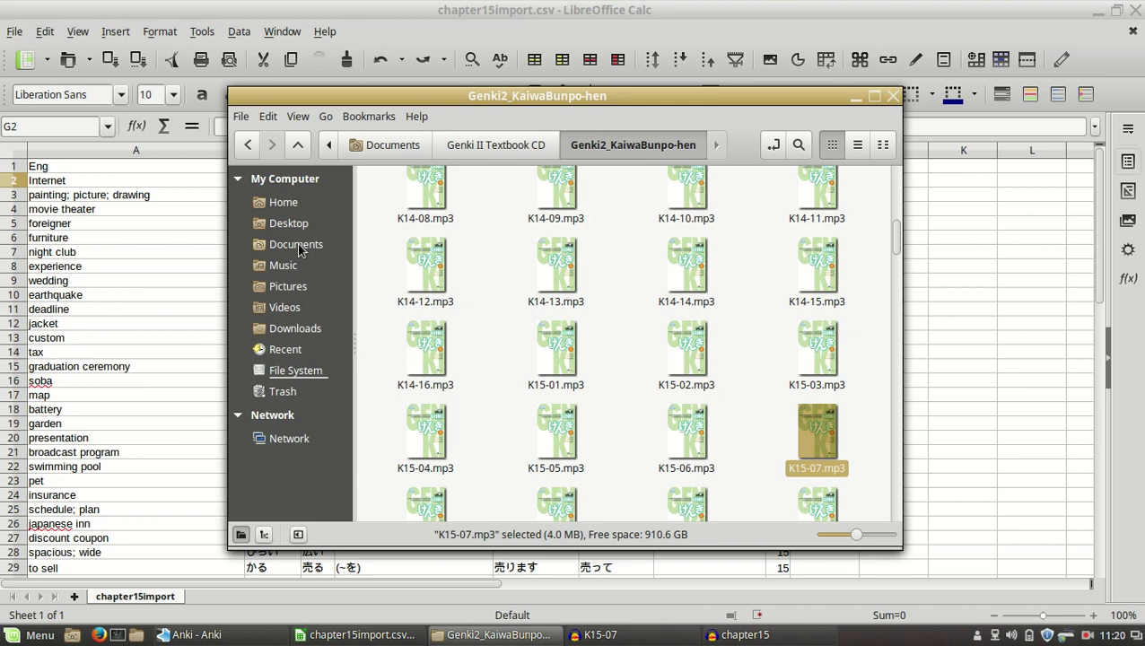
left_click(299, 246)
double_click(415, 207)
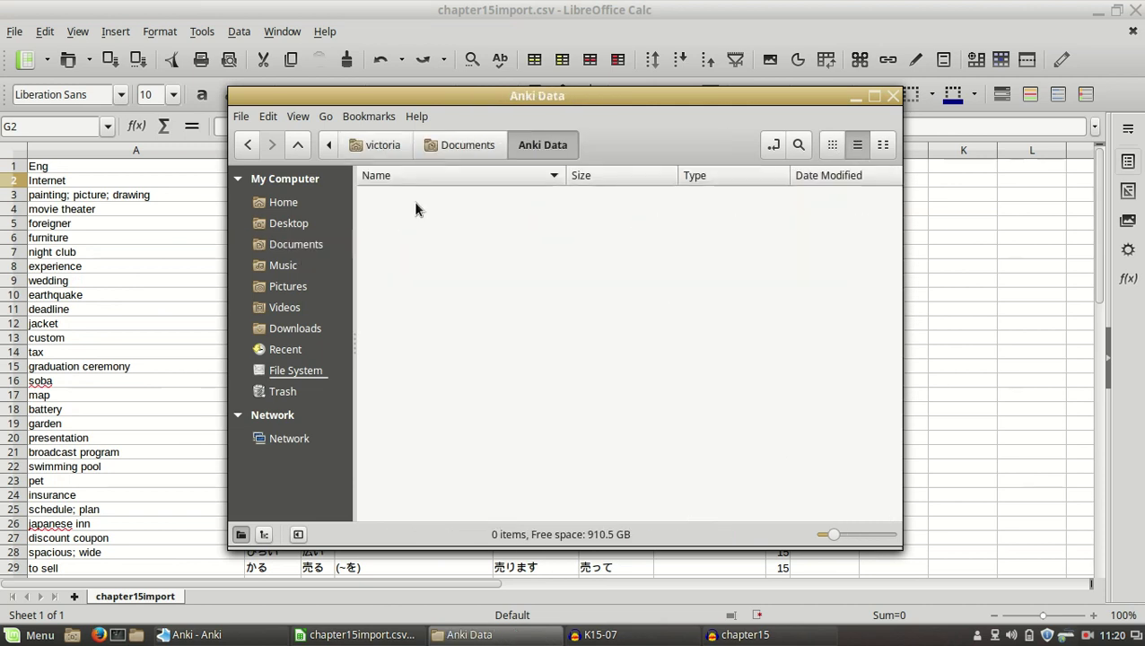
double_click(458, 235)
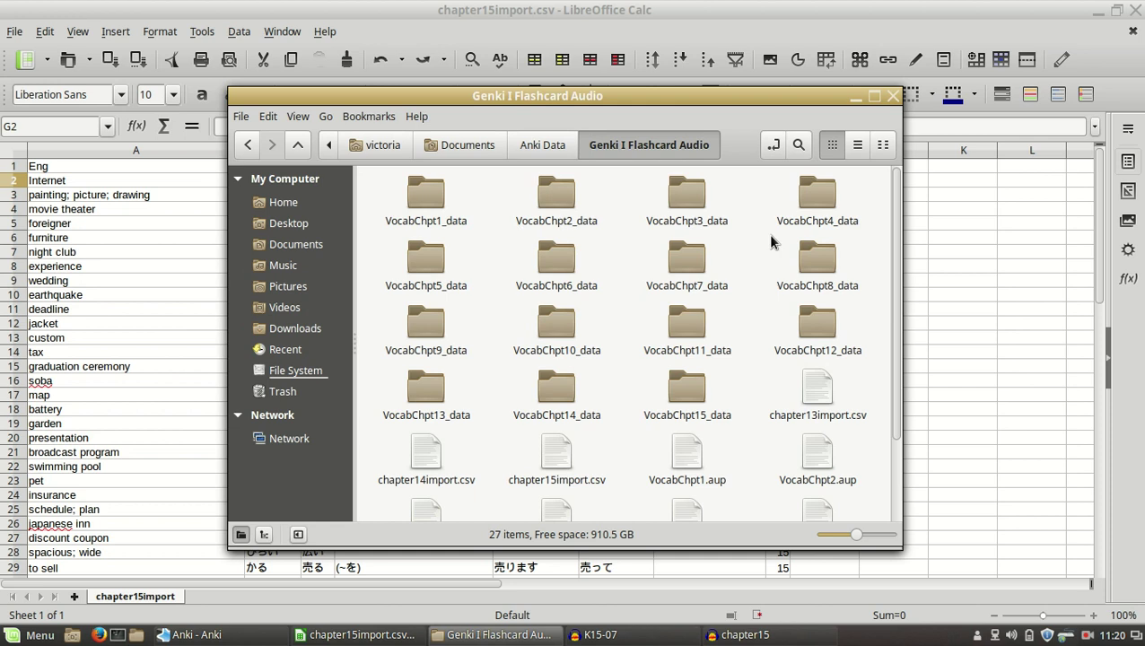
double_click(714, 381)
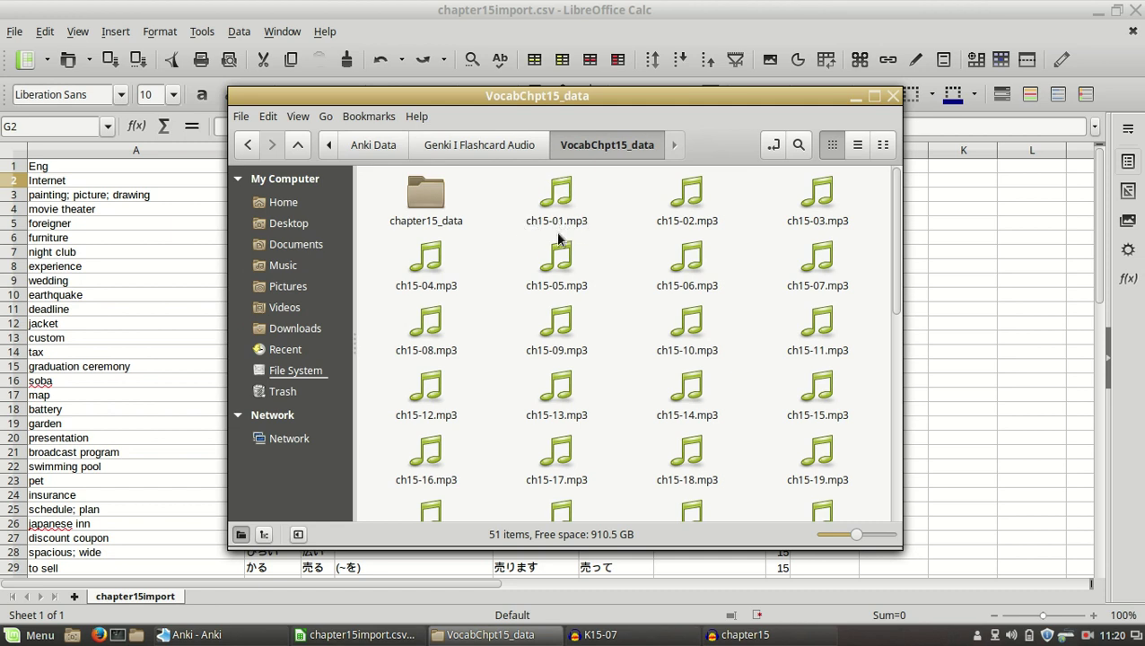
Step: Enter 1 and 2 in I2:I3, then autofill column I down to row 50
left_click(946, 255)
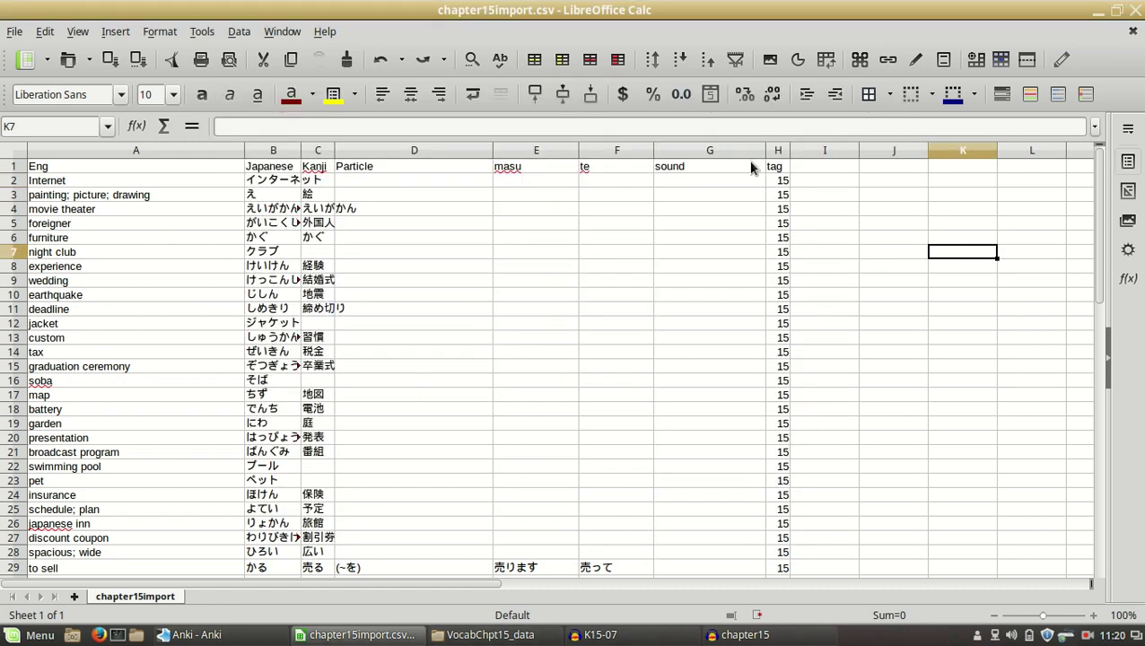
left_click(687, 182)
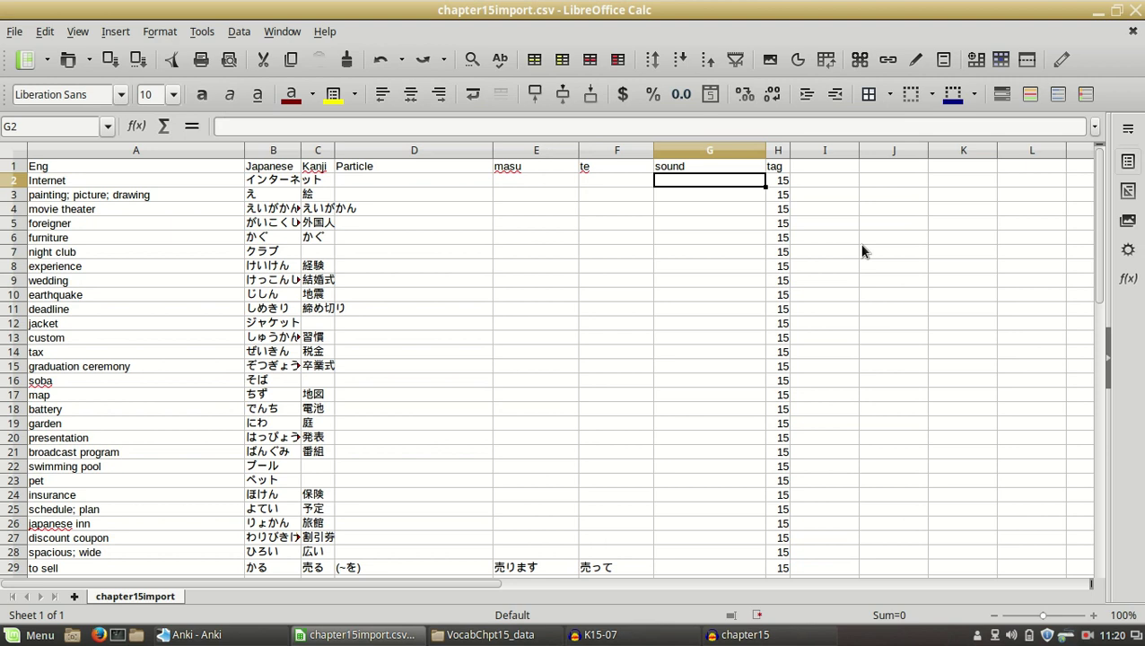
key("Right")
key("Right")
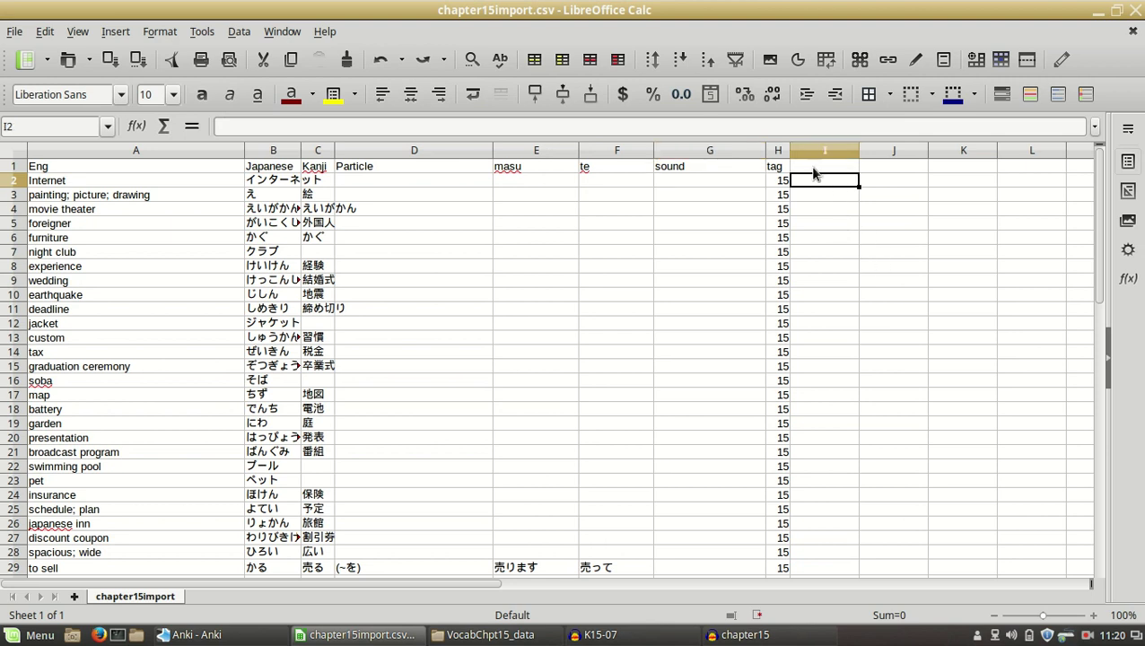
scroll(750, 235, "down", 15)
scroll(841, 375, "up", 15)
type("1")
key("Return")
type("2")
key("Return")
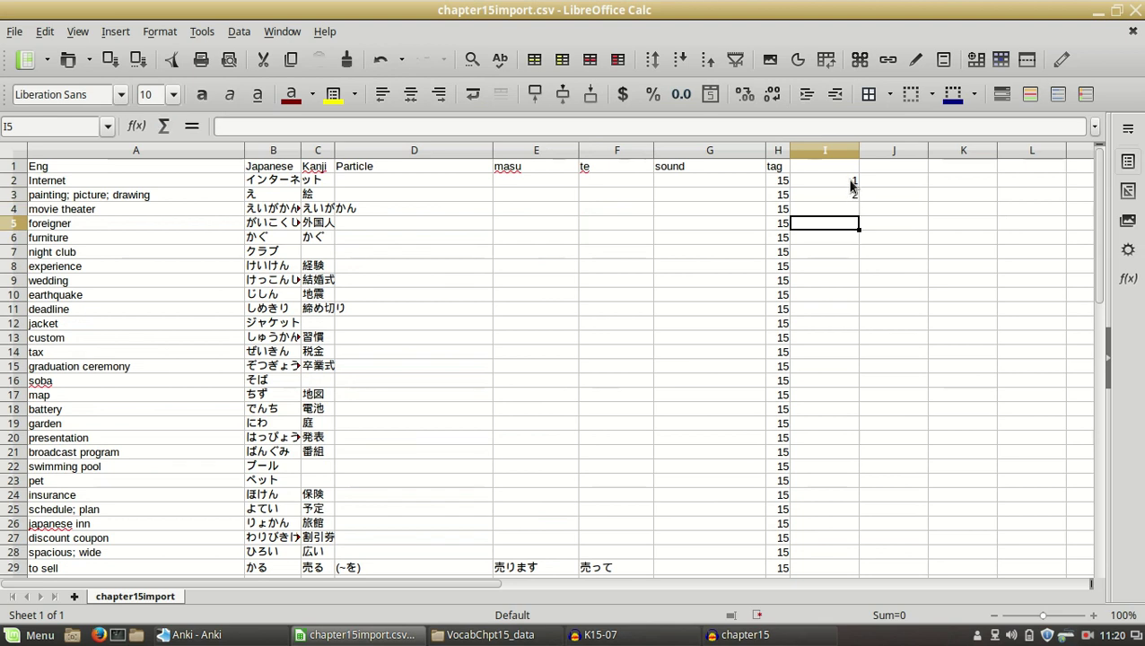
left_click_drag(817, 180, 848, 194)
double_click(858, 198)
Step: Check the numbering runs 1 to 49, then select sound cell G2
scroll(871, 313, "down", 10)
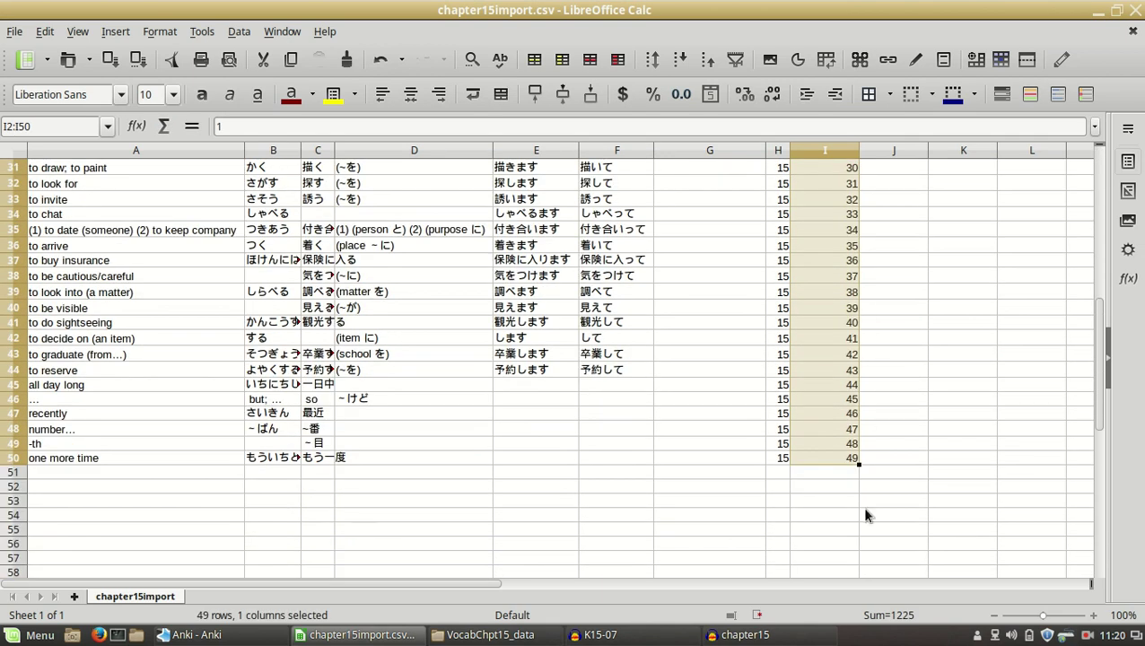
scroll(216, 388, "up", 10)
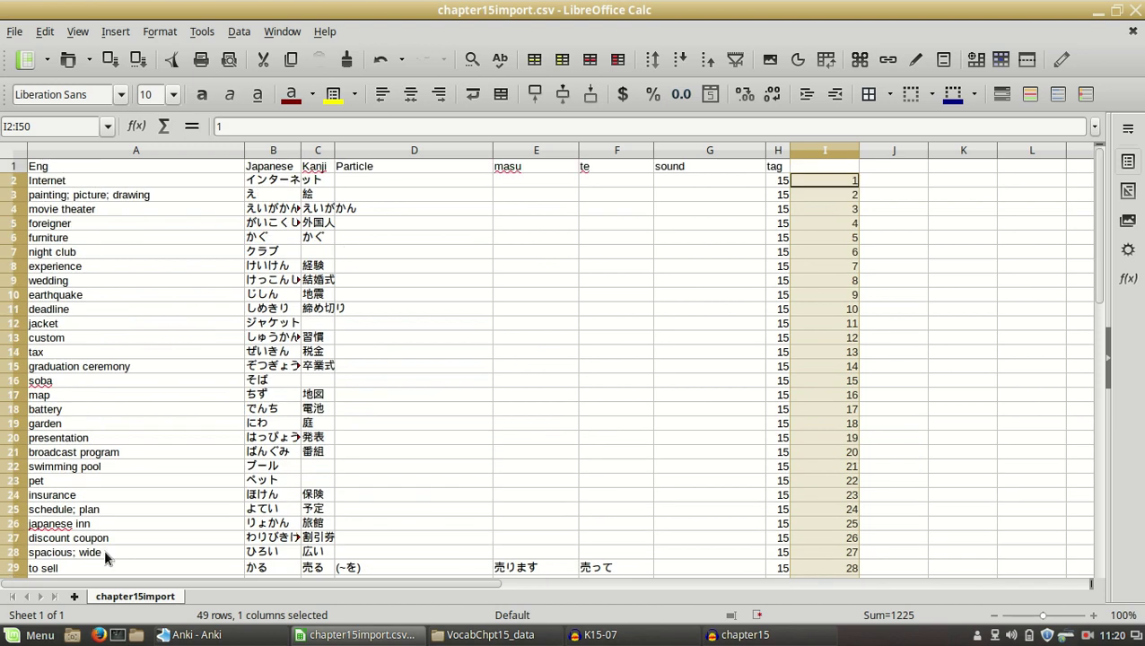
scroll(222, 345, "down", 13)
scroll(829, 357, "up", 13)
scroll(875, 472, "down", 14)
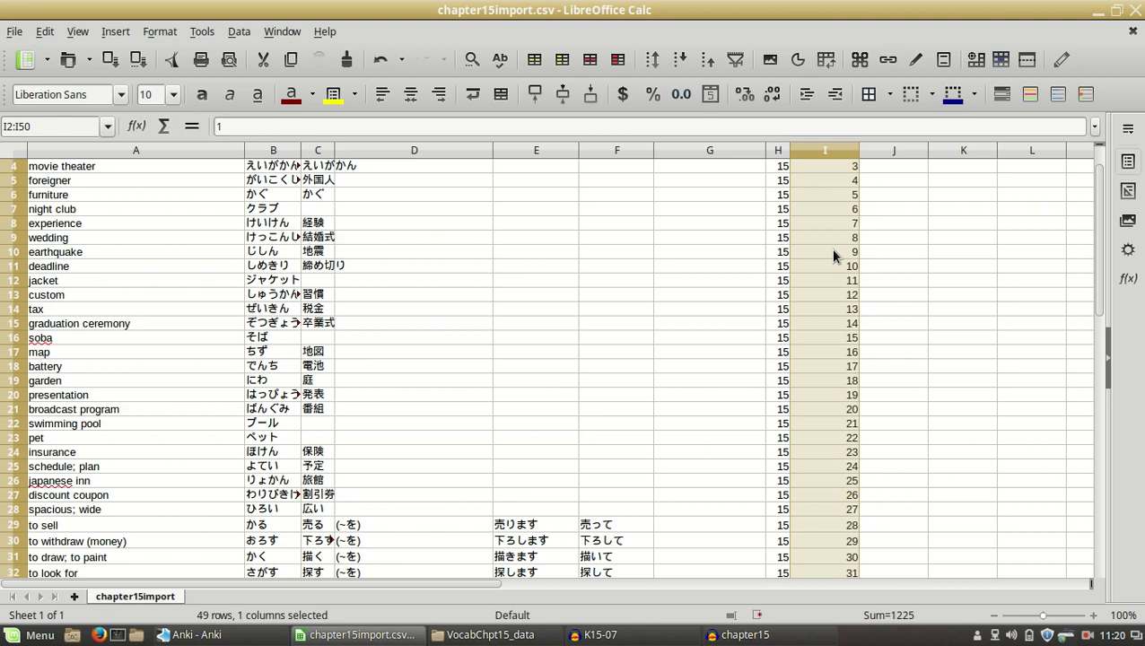
scroll(830, 251, "up", 1)
left_click(732, 182)
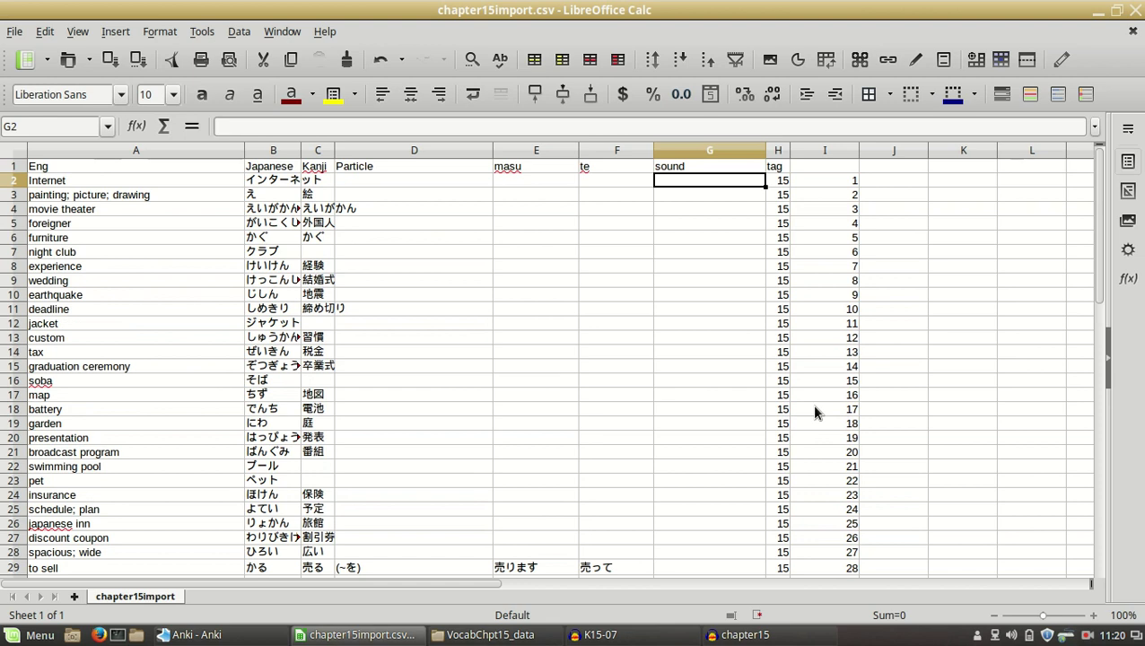
Step: Begin typing ="[sound:ch15-"& in G2 while checking the mp3 file names in Nemo
type("=\"[s")
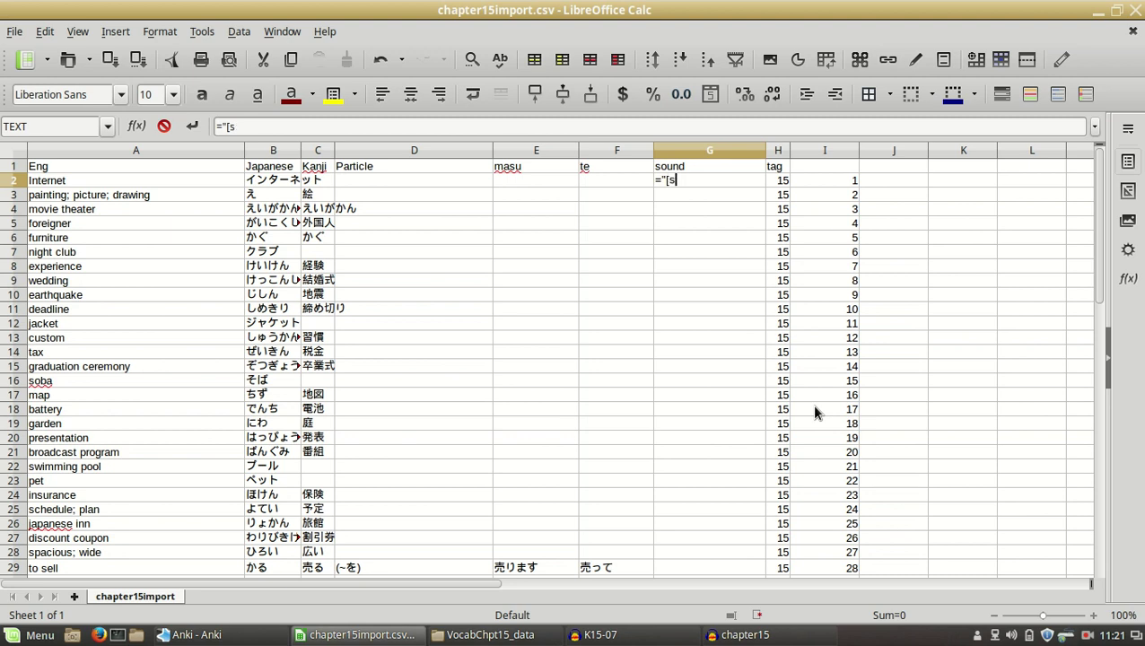
type("ound:")
key("alt+Tab")
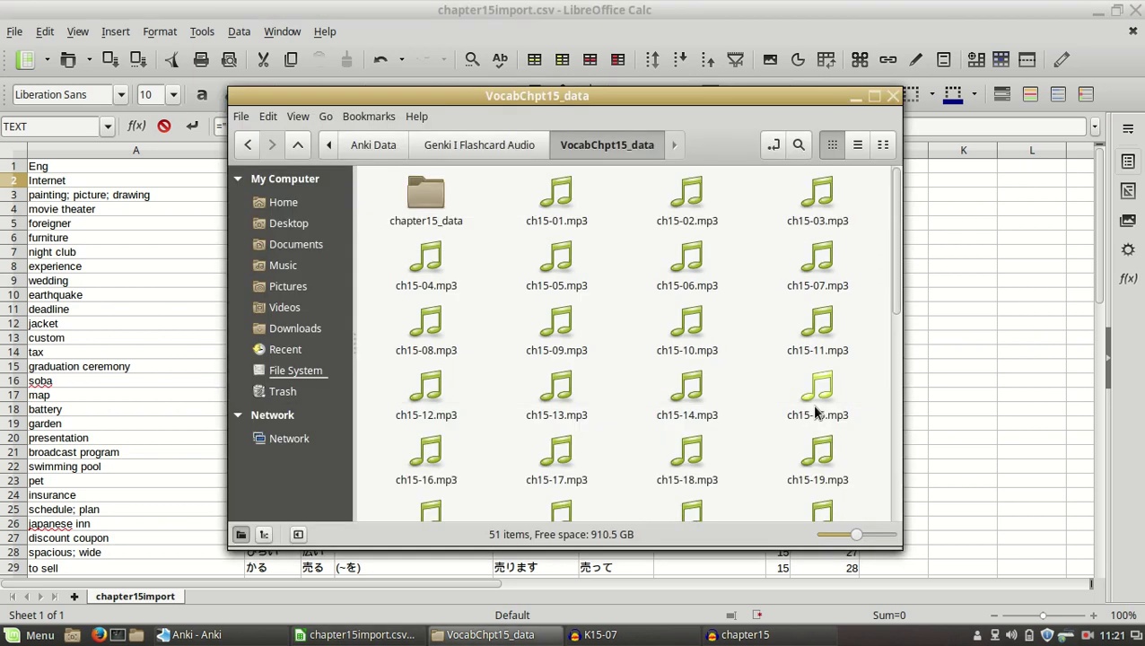
left_click(653, 11)
type("ch")
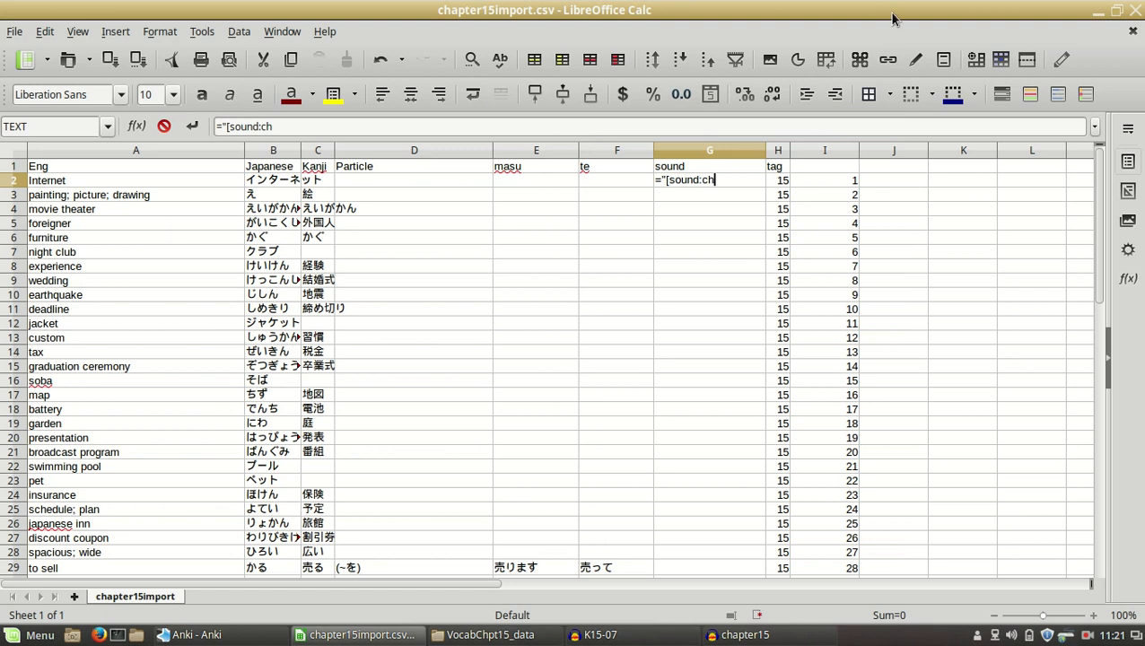
type("15-\"&")
key("alt+Tab")
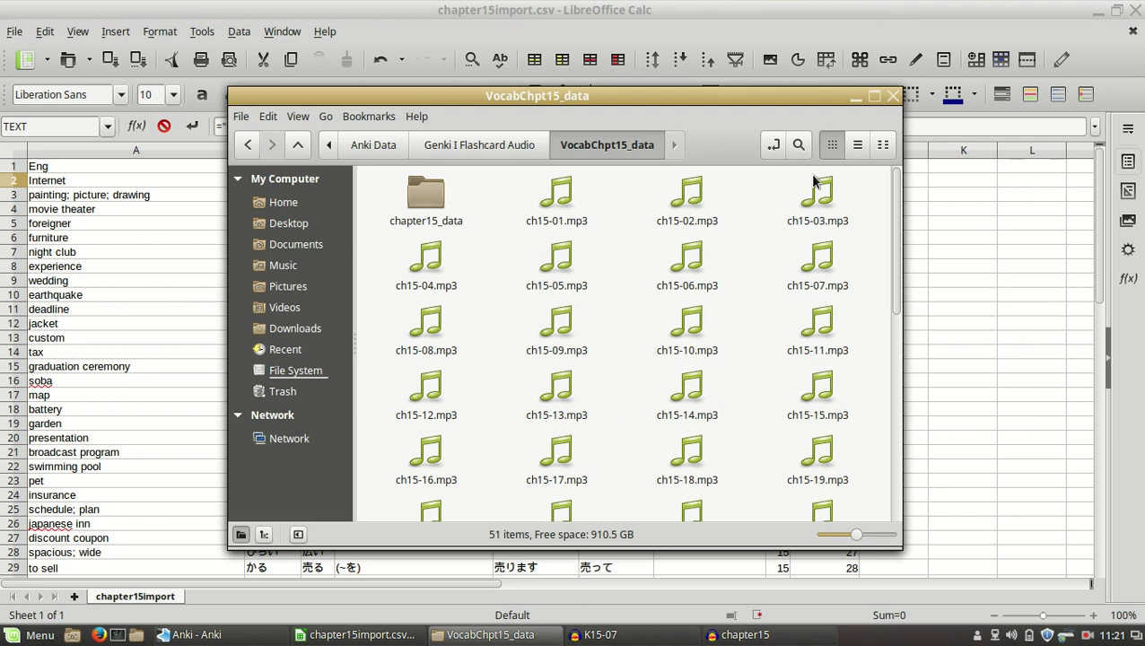
scroll(772, 449, "down", 3)
scroll(673, 429, "up", 3)
Step: Finish G2 as ="[sound:ch15-"&TEXT(I2,"00")&".mp3]" so it shows [sound:ch15-01.mp3]
left_click(713, 16)
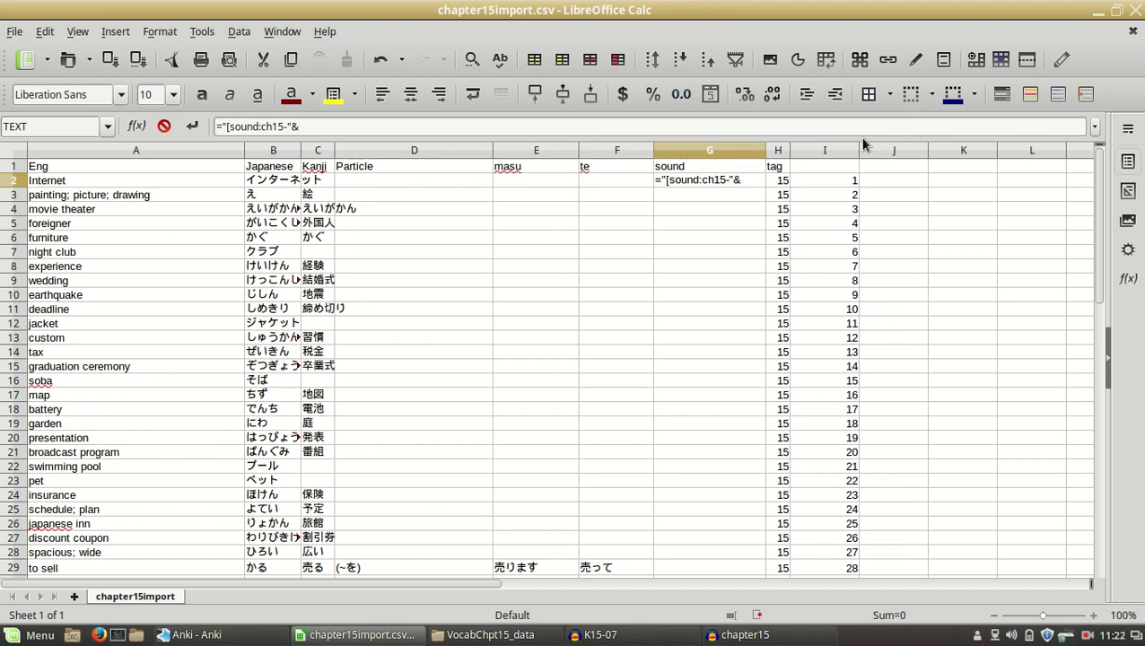
type("text(")
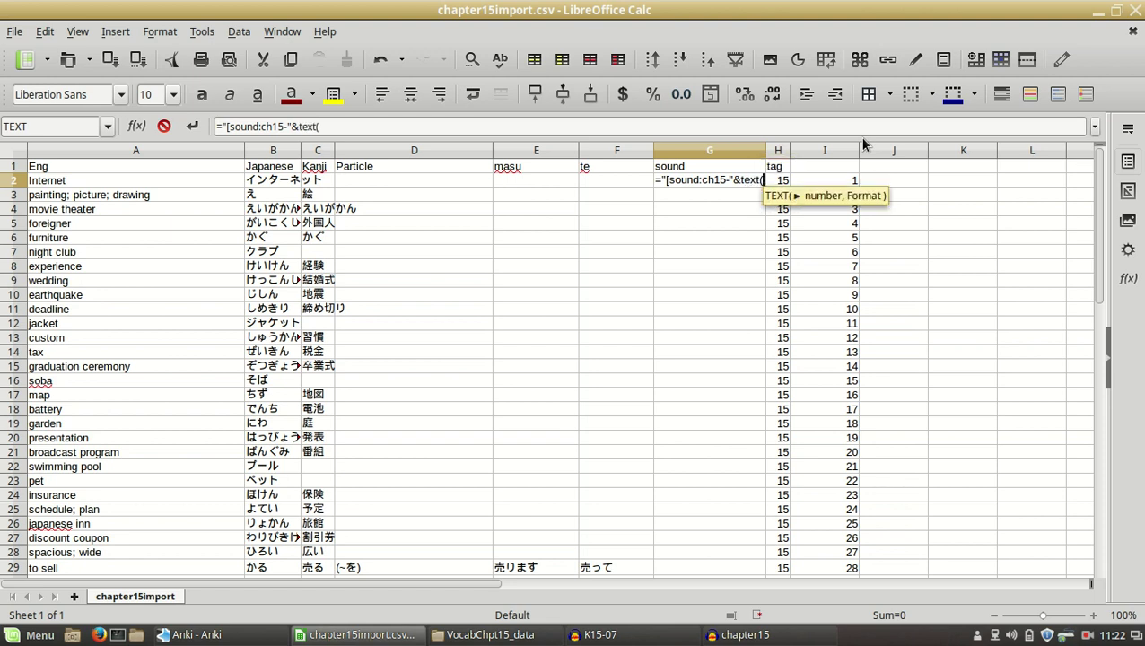
left_click(853, 180)
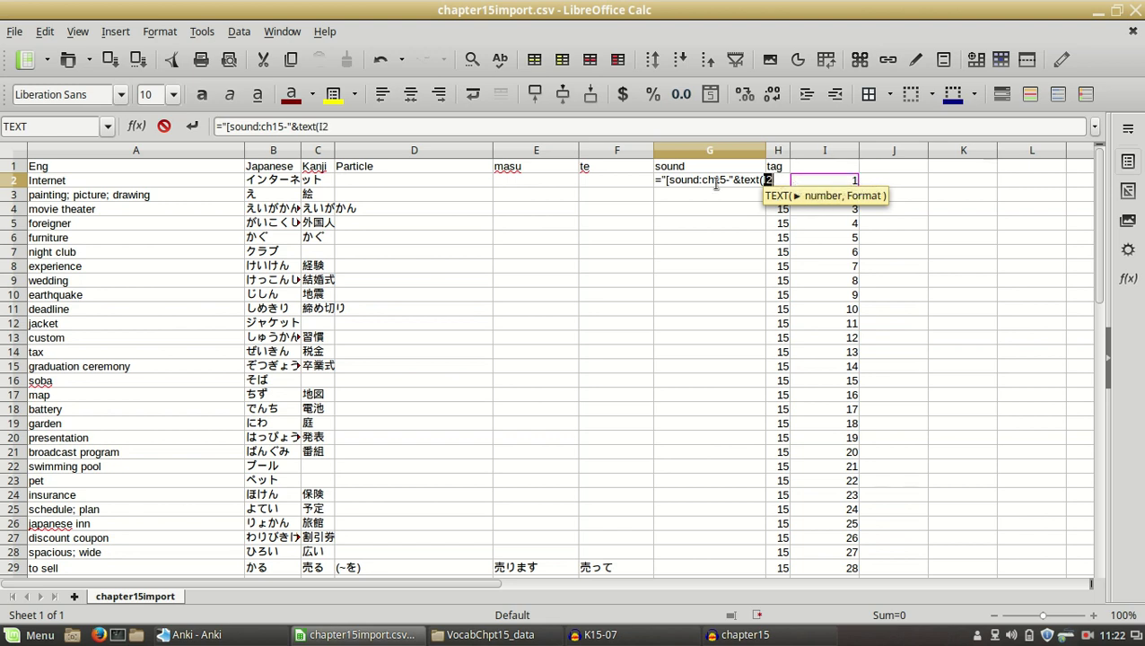
key("End")
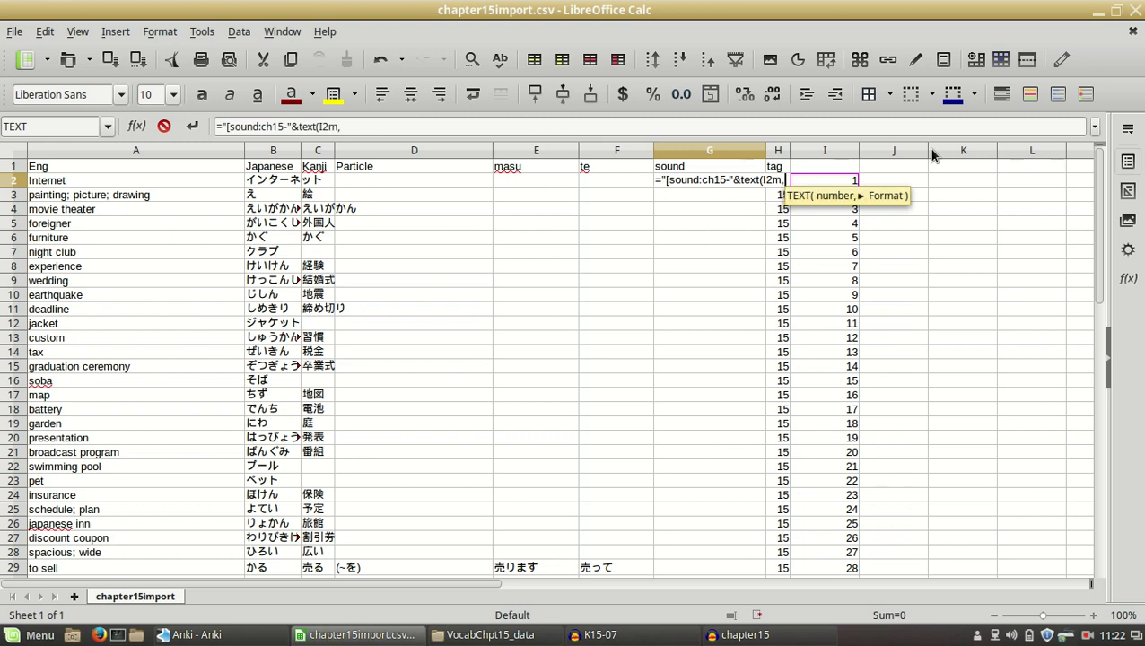
type(",\"")
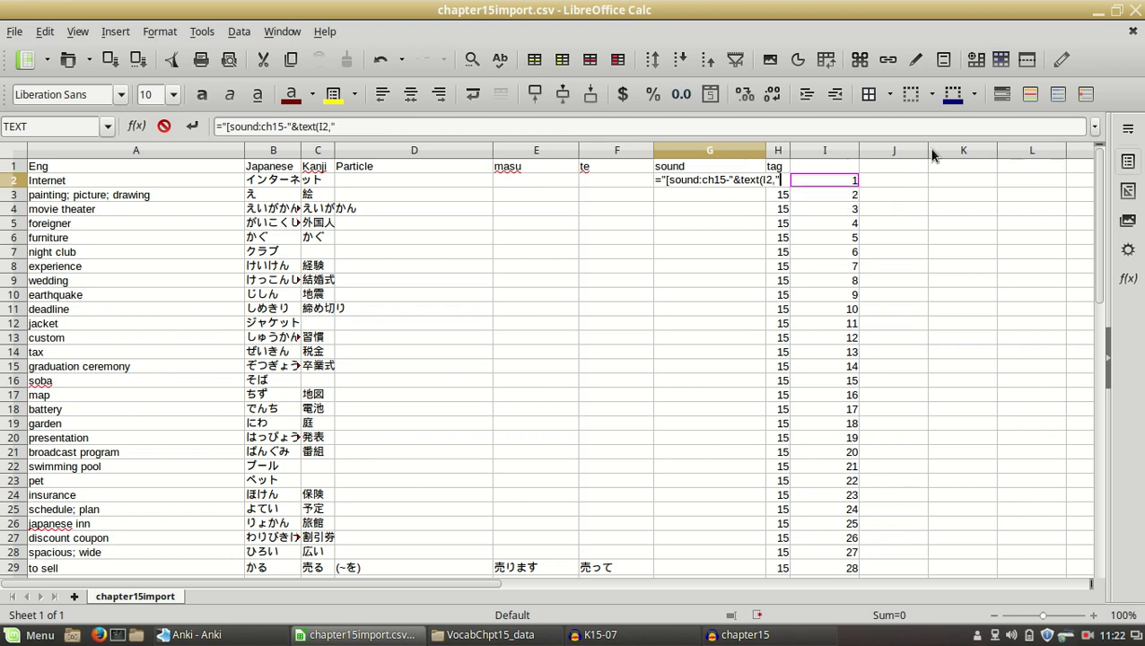
type("00\"")
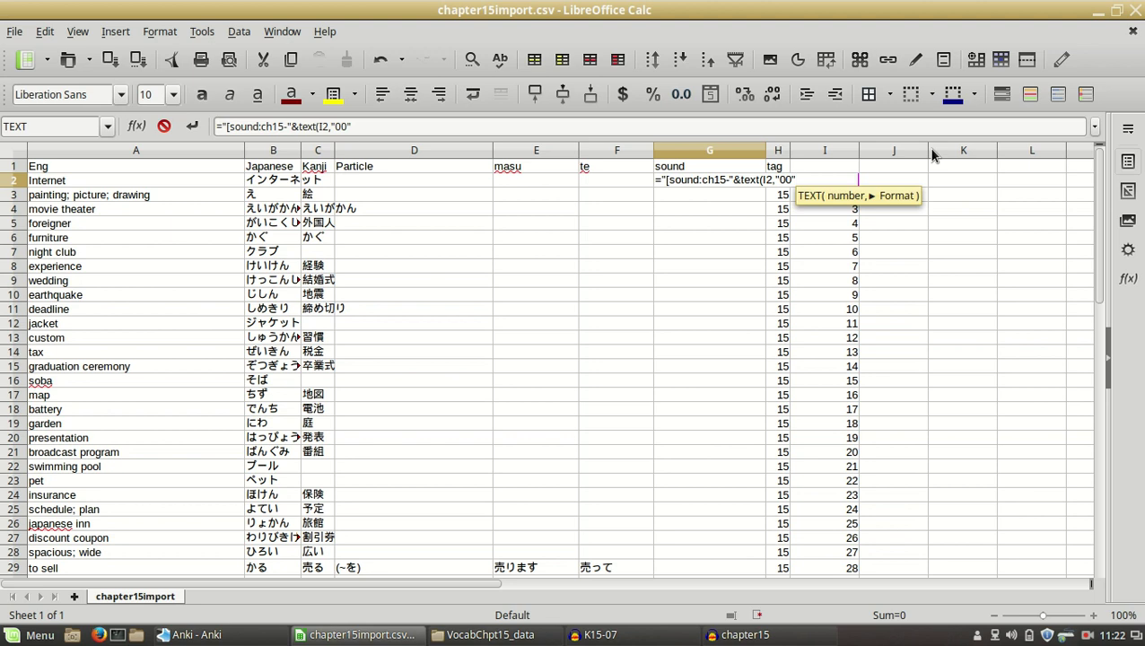
type(")")
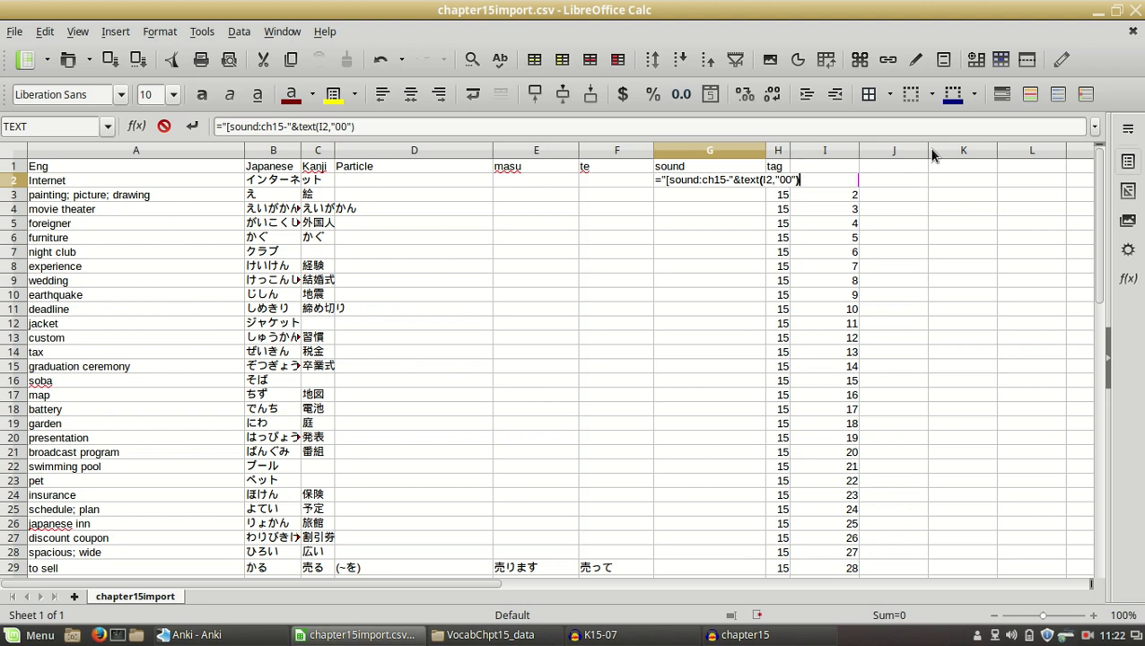
key("alt+Tab")
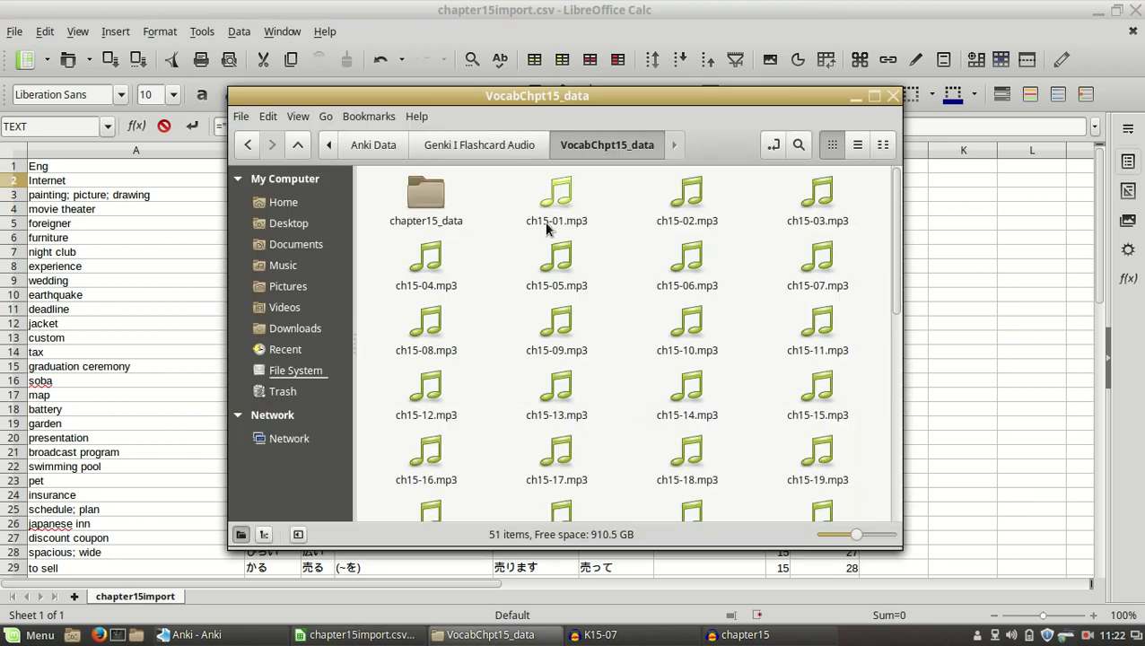
key("alt+Tab")
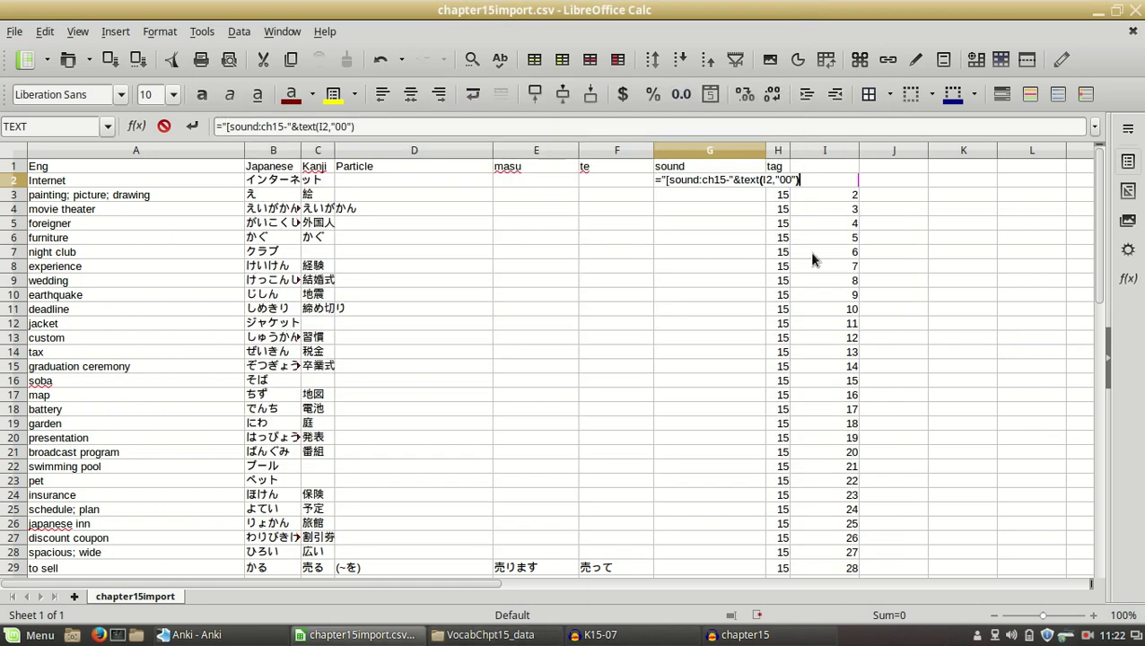
type("&\"")
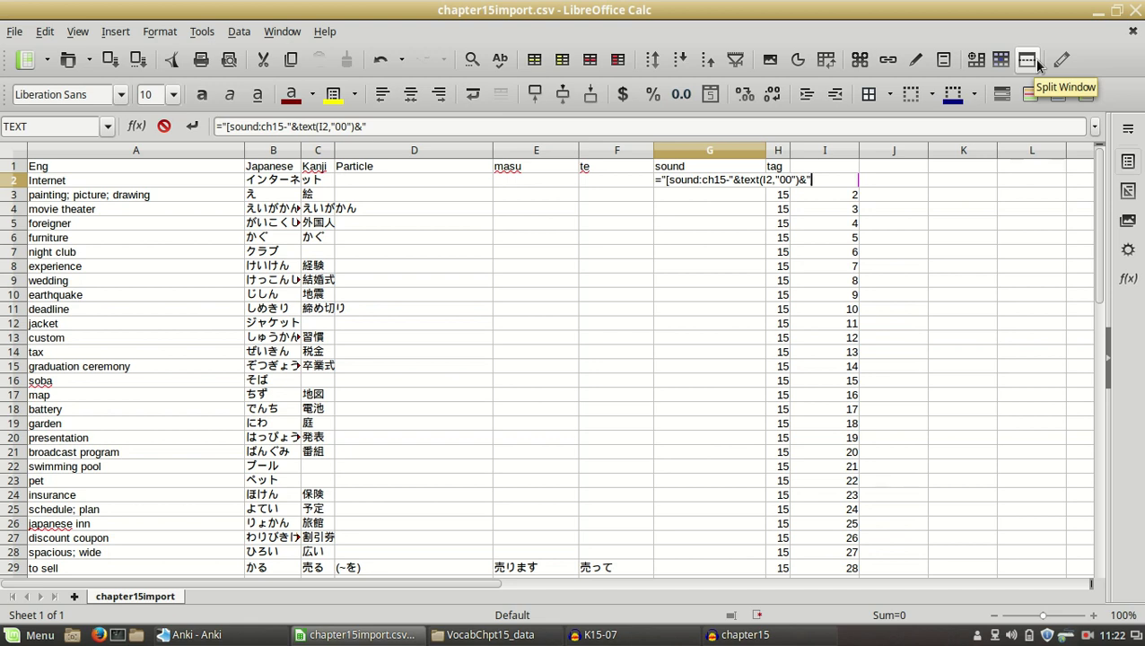
type(".")
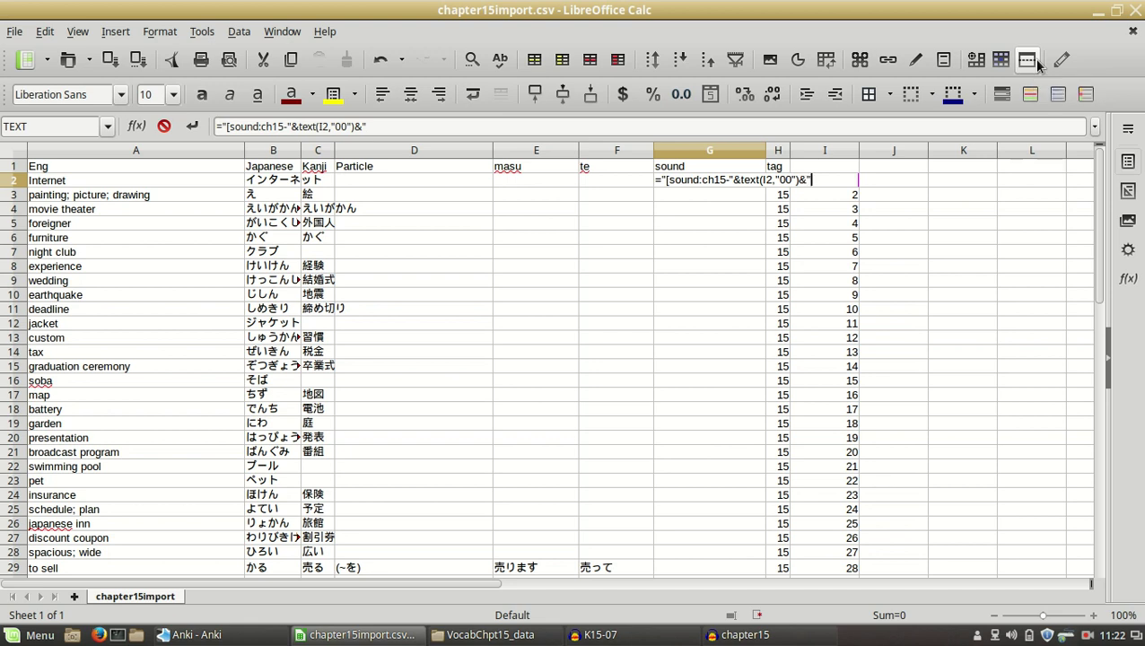
type("mp3]\"")
key("Return")
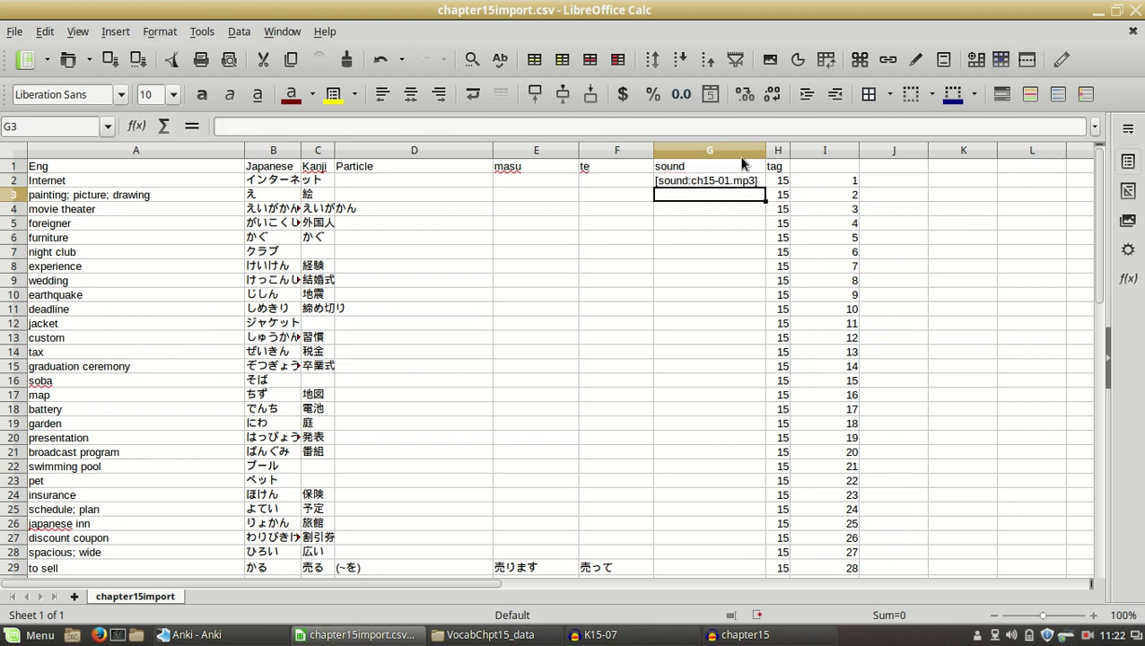
Step: Fill the G2 sound formula down through G50
left_click(716, 181)
double_click(764, 187)
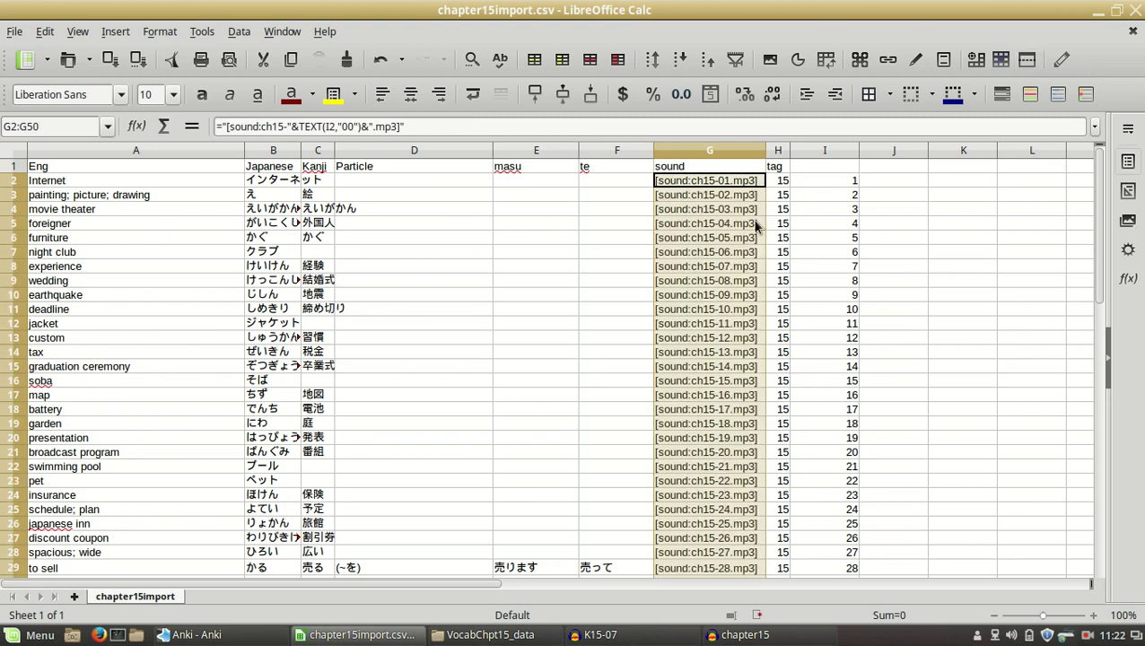
scroll(727, 339, "down", 6)
scroll(728, 339, "down", 7)
scroll(787, 363, "up", 13)
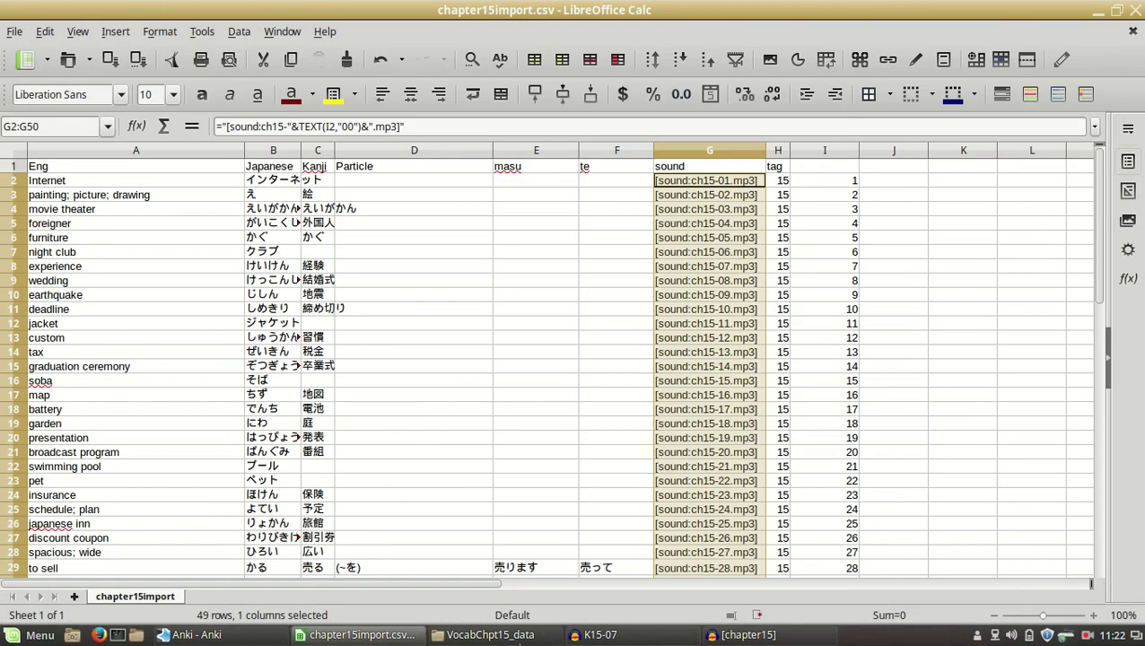
Step: Compare the tags with the mp3 folder names and select sound cells G2:G50
left_click(491, 635)
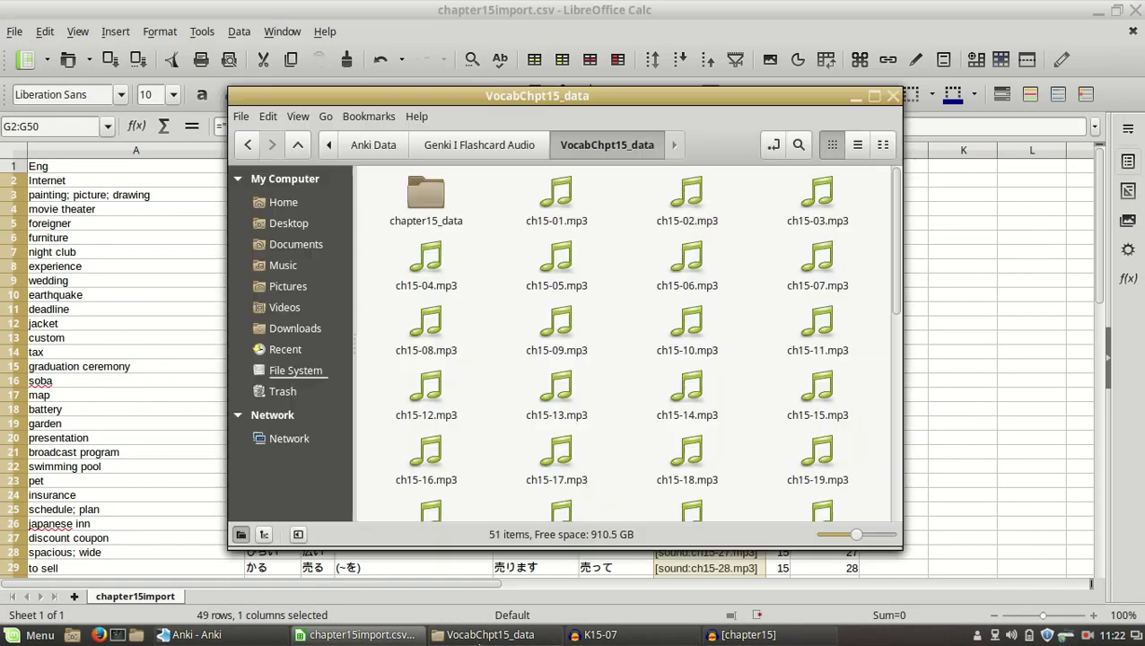
left_click(983, 351)
left_click(753, 180)
scroll(928, 274, "down", 14)
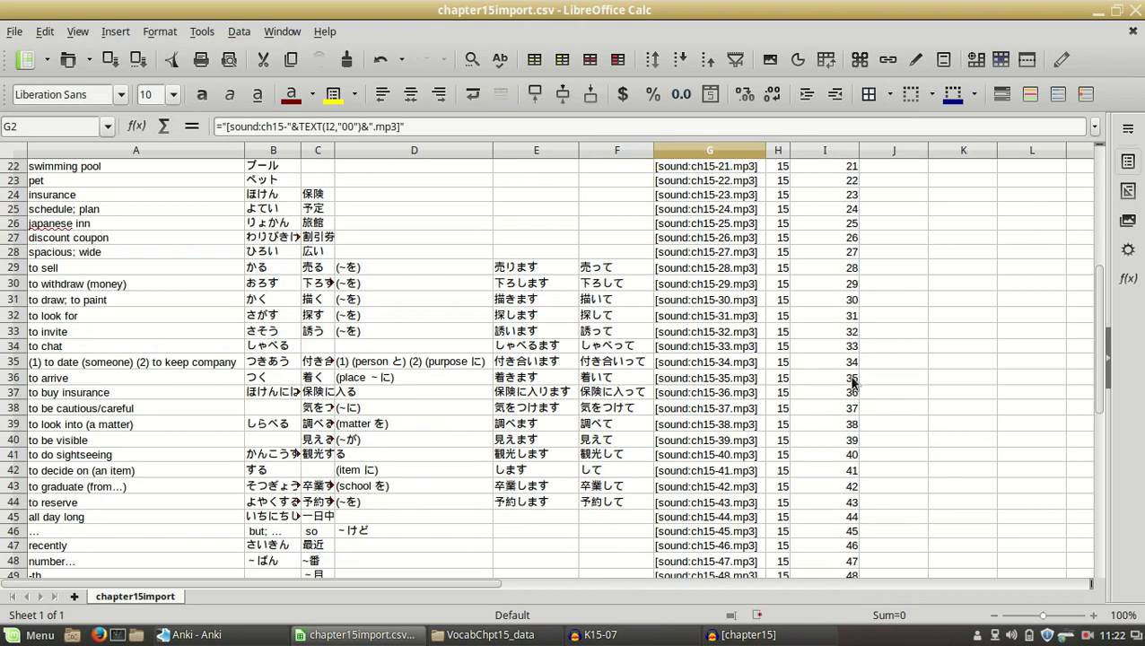
scroll(783, 451, "up", 8)
scroll(794, 428, "down", 5)
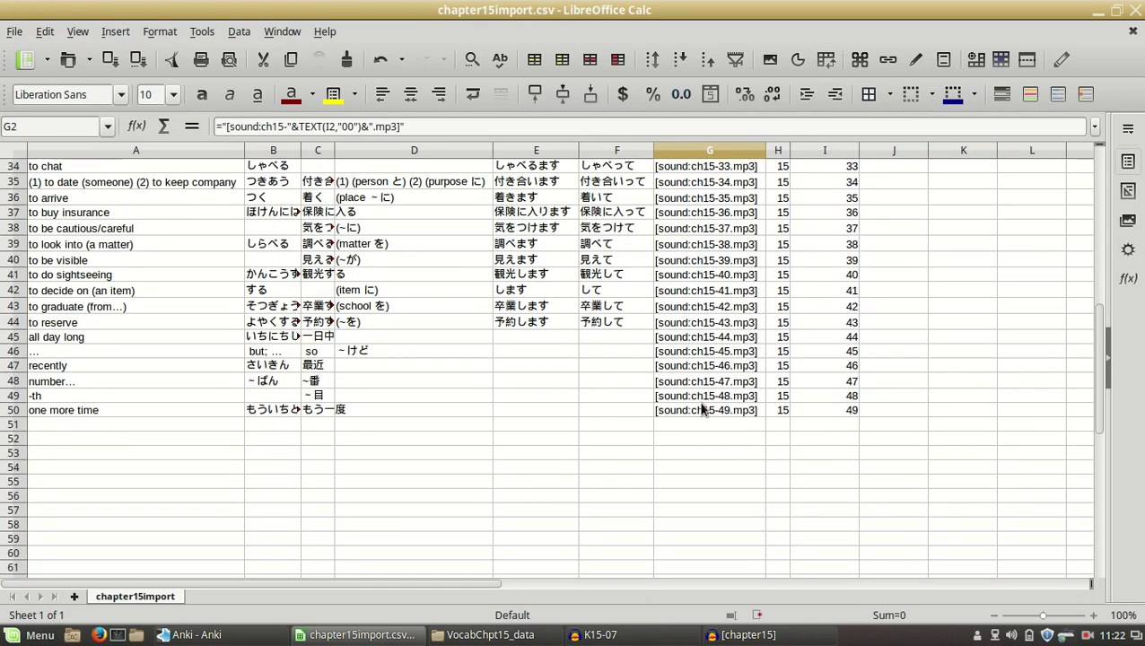
scroll(778, 287, "up", 11)
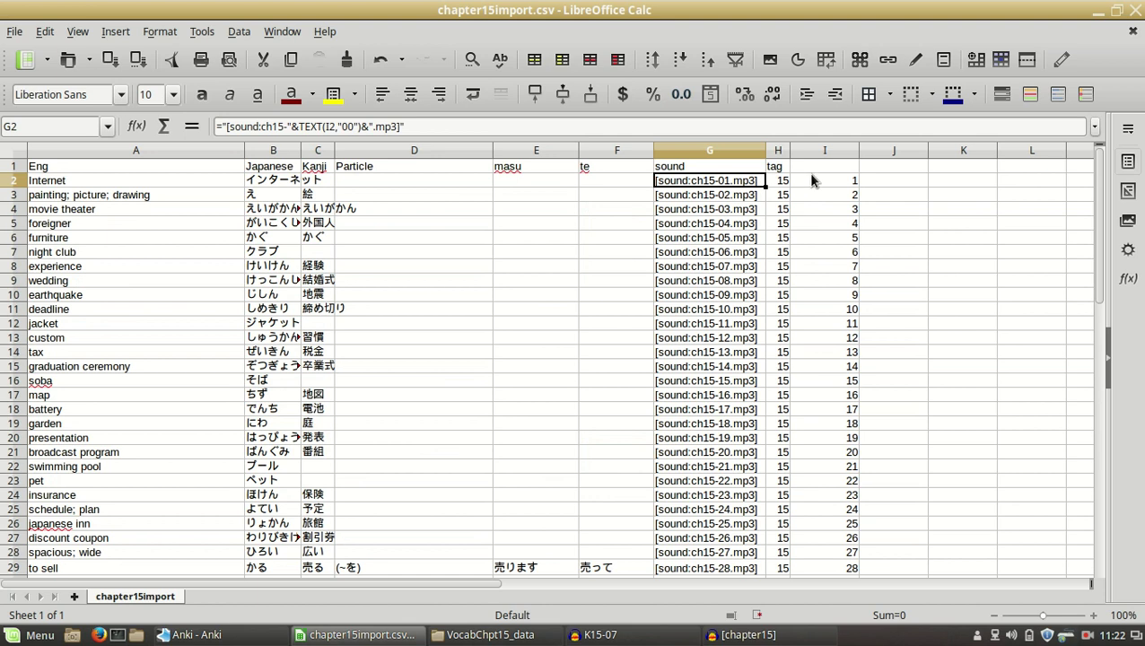
left_click_drag(743, 184, 722, 318)
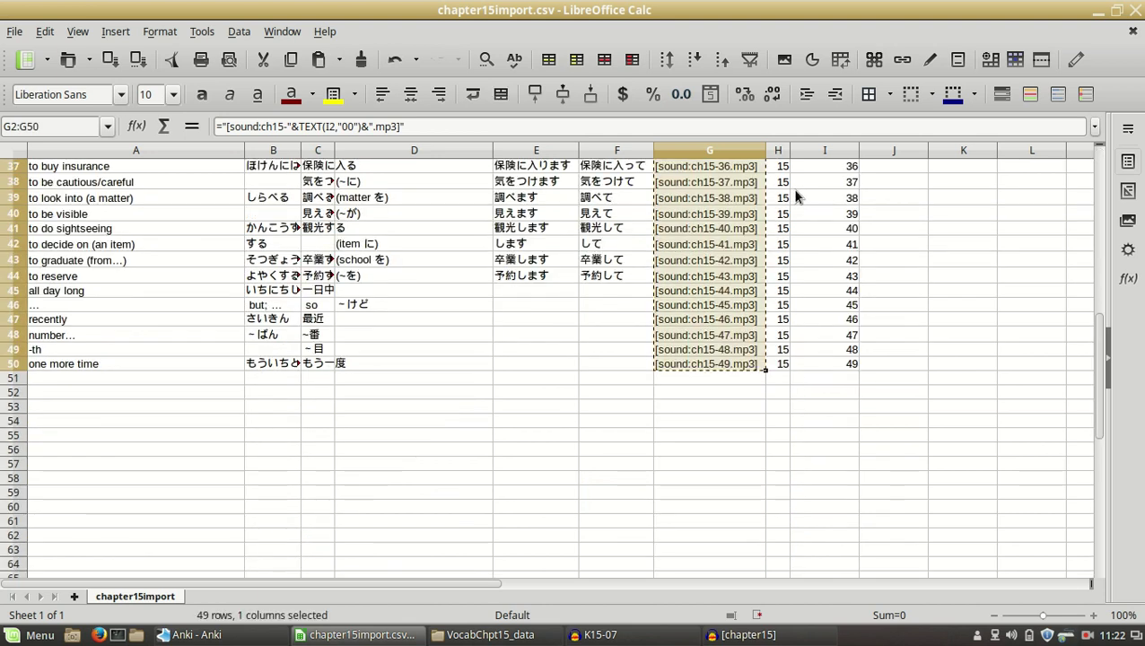
scroll(728, 361, "up", 2)
scroll(729, 361, "up", 11)
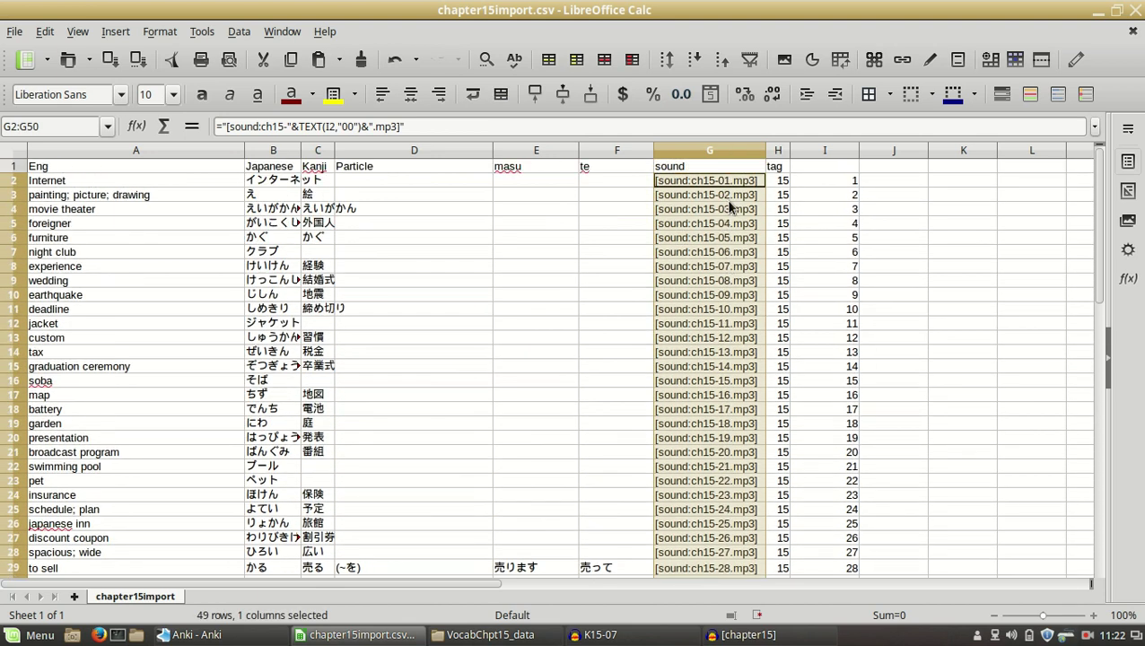
Step: Convert the G2:G50 sound formulas to plain text with Paste Only Text
right_click(730, 188)
mouse_move(835, 275)
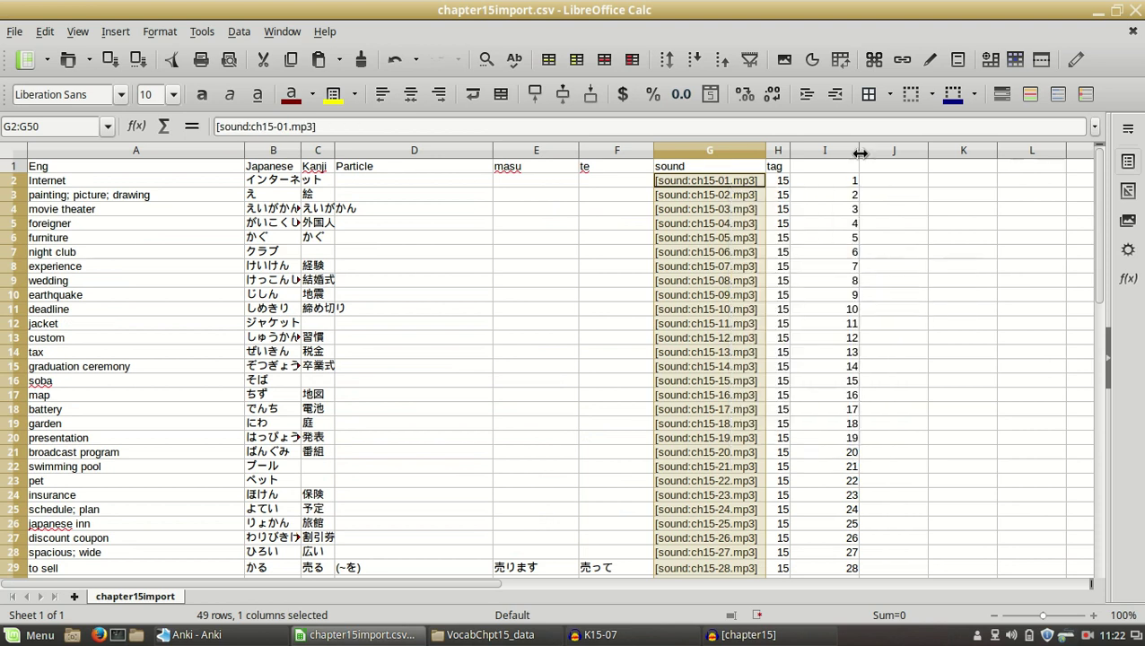
left_click(952, 275)
Step: Delete the helper numbering column I
right_click(846, 151)
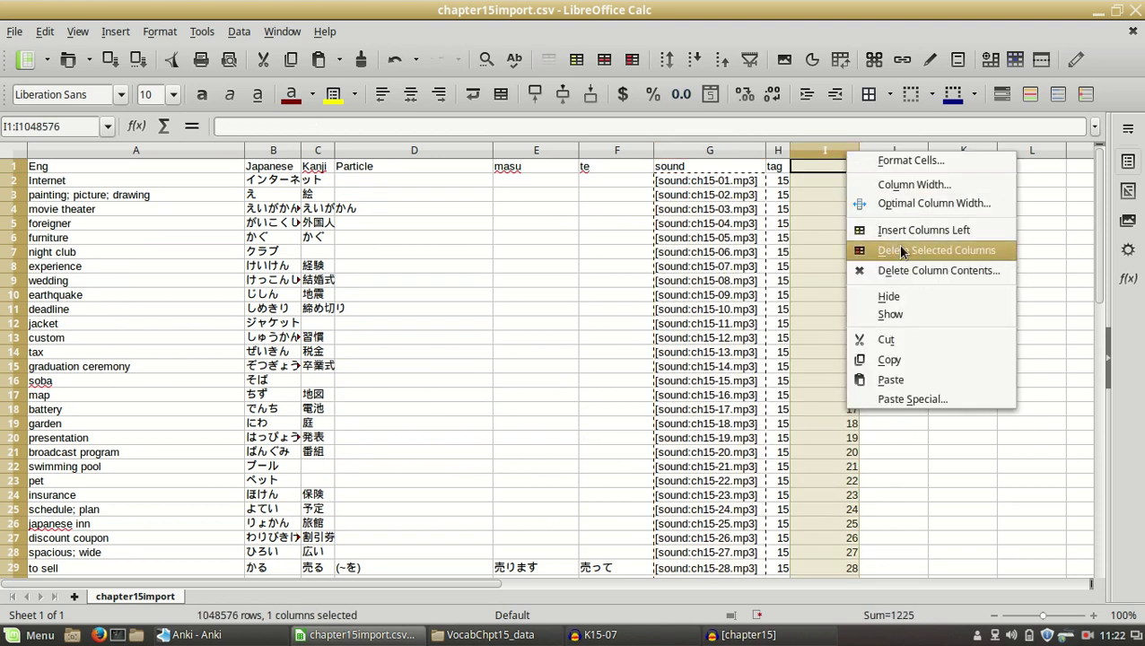
left_click(933, 251)
left_click(778, 195)
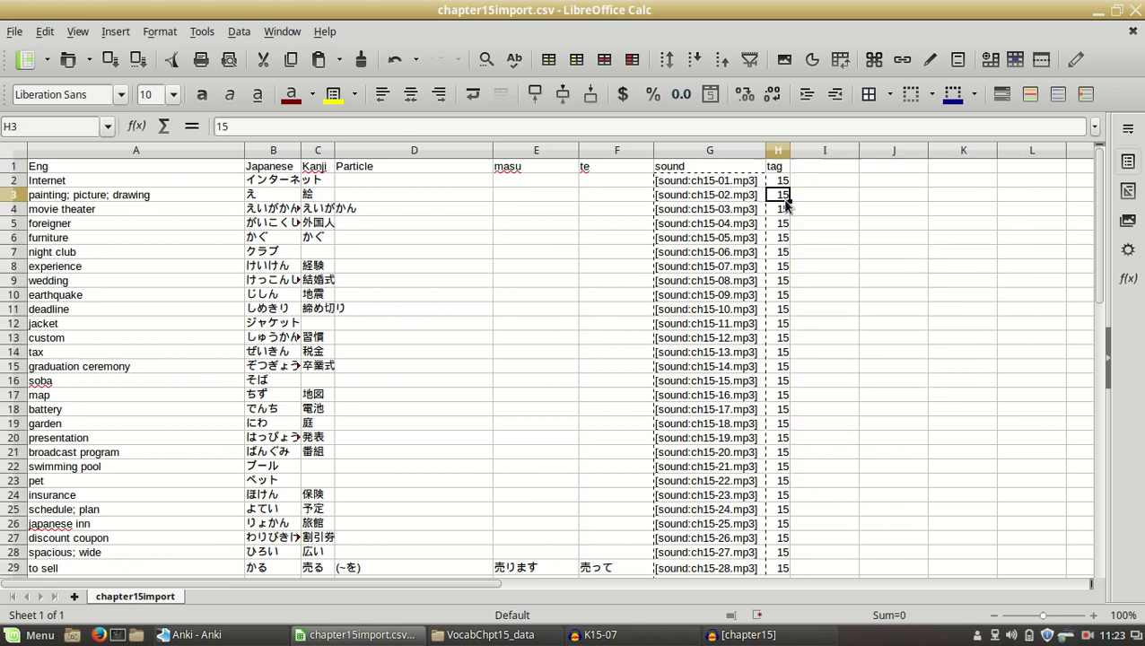
scroll(600, 332, "down", 3)
scroll(600, 332, "down", 2)
scroll(570, 333, "up", 5)
Step: Delete header row 1 so the vocabulary data starts at row 1
left_click(27, 167)
left_click(20, 166)
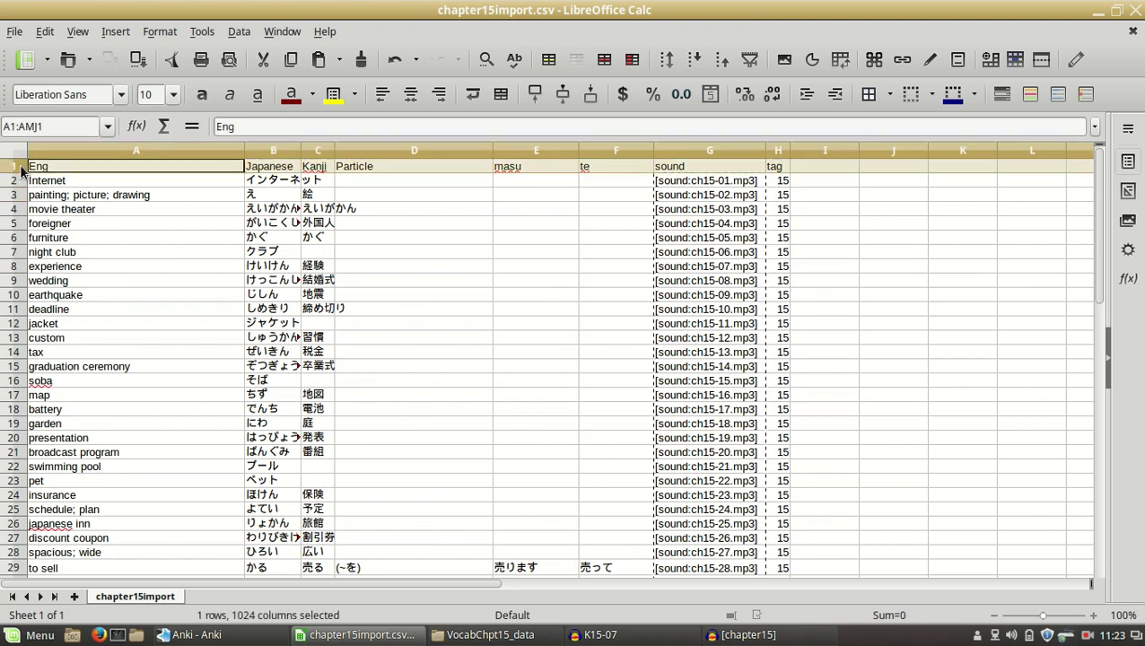
key("ctrl+minus")
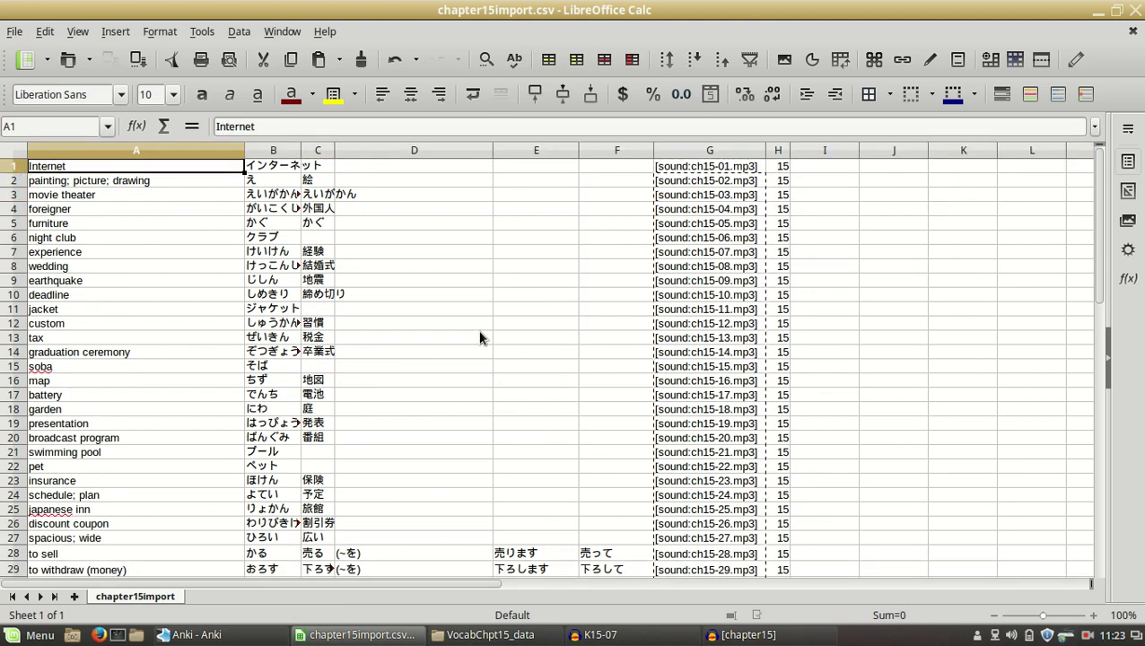
scroll(482, 323, "down", 2)
scroll(501, 335, "up", 2)
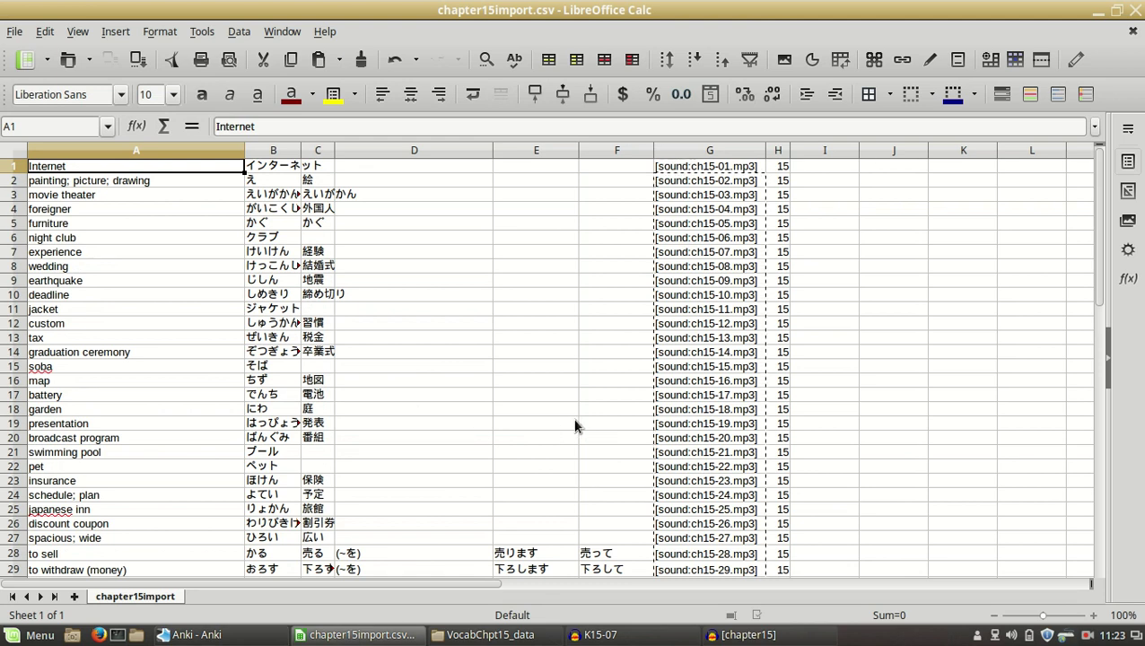
Step: Select and copy audio files ch15-01.mp3 through ch15-49.mp3
left_click(537, 635)
left_click(569, 204)
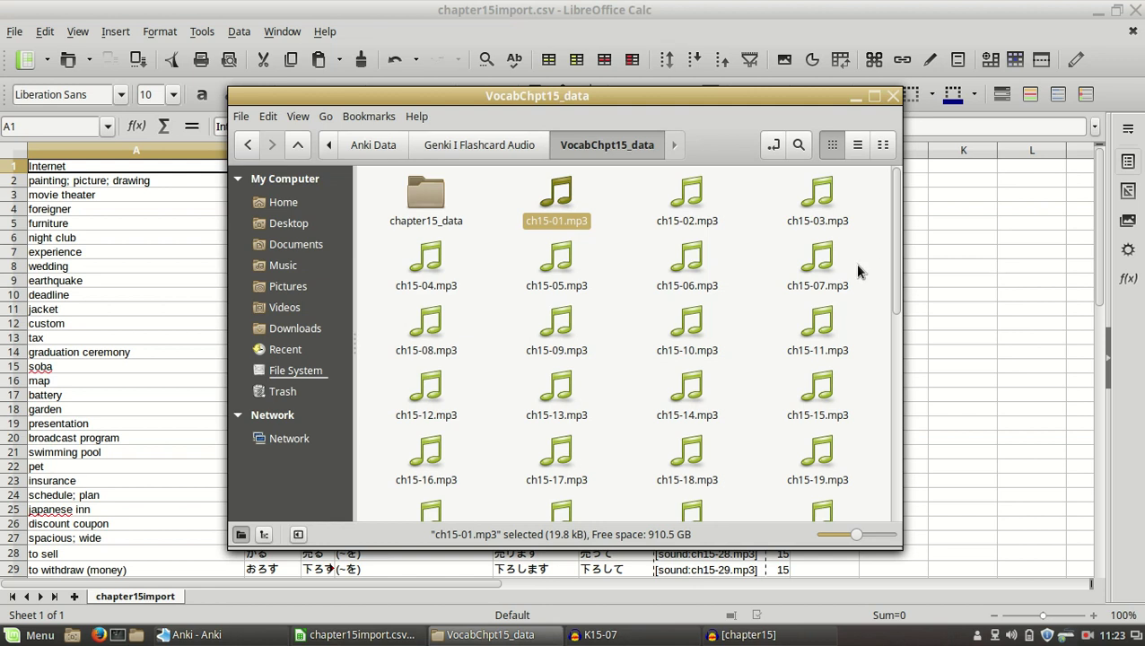
scroll(830, 337, "down", 5)
scroll(830, 337, "down", 3)
left_click(555, 474, "shift")
key("ctrl+c")
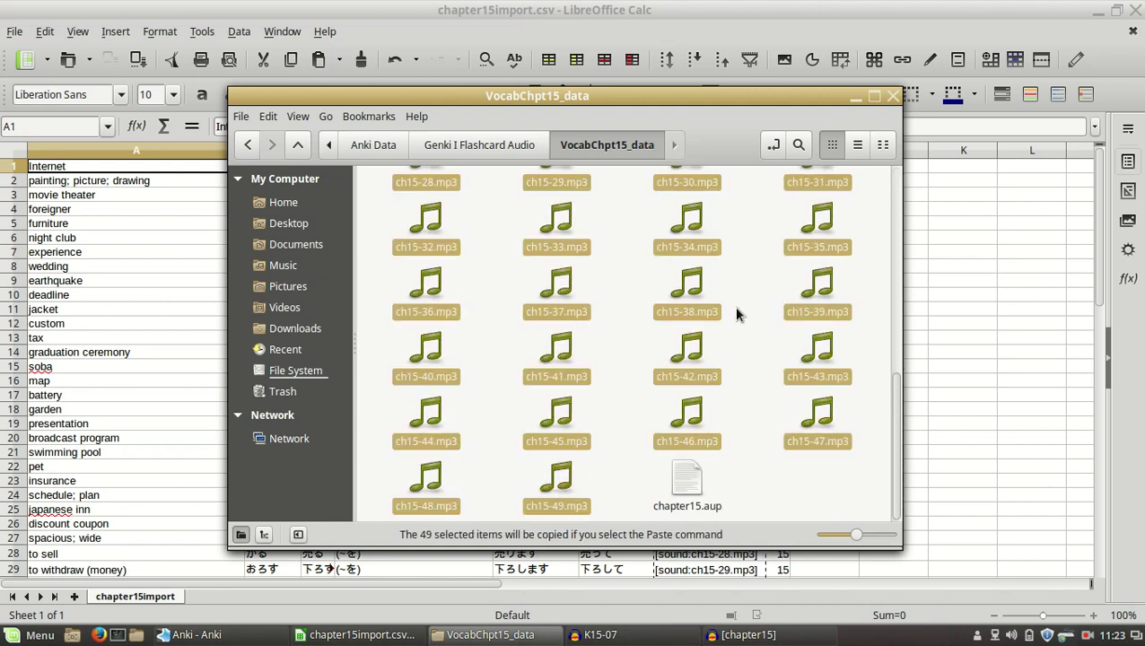
scroll(709, 293, "up", 6)
scroll(709, 294, "up", 2)
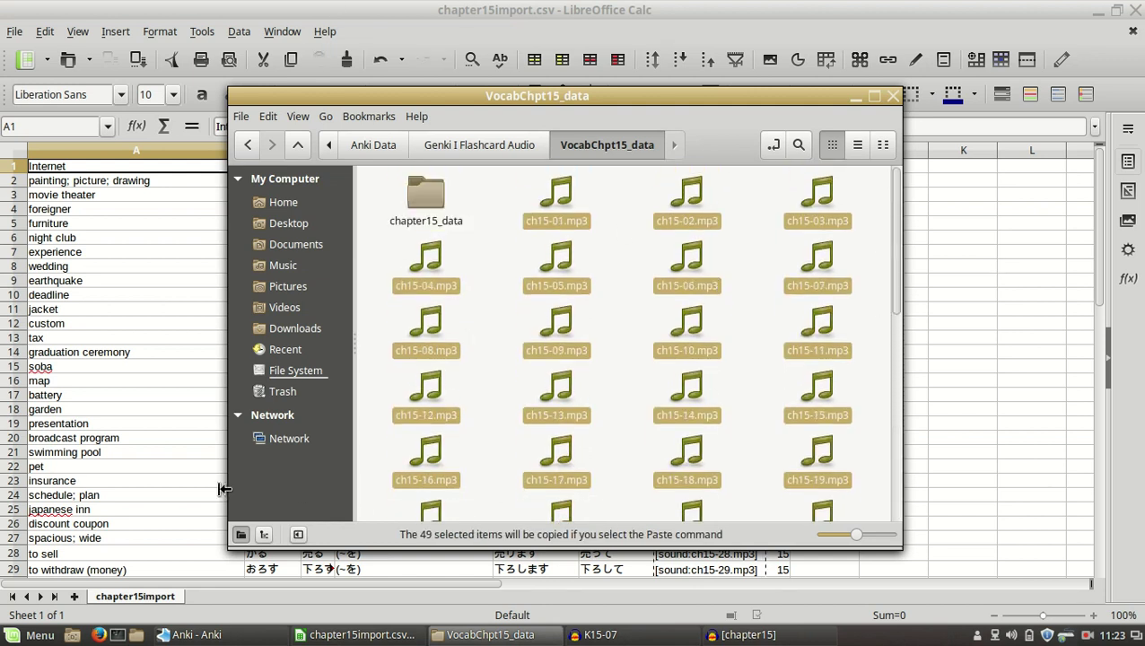
Step: Paste the clips into Home > Anki > Anki > collection.media, replacing all existing copies
left_click(286, 247)
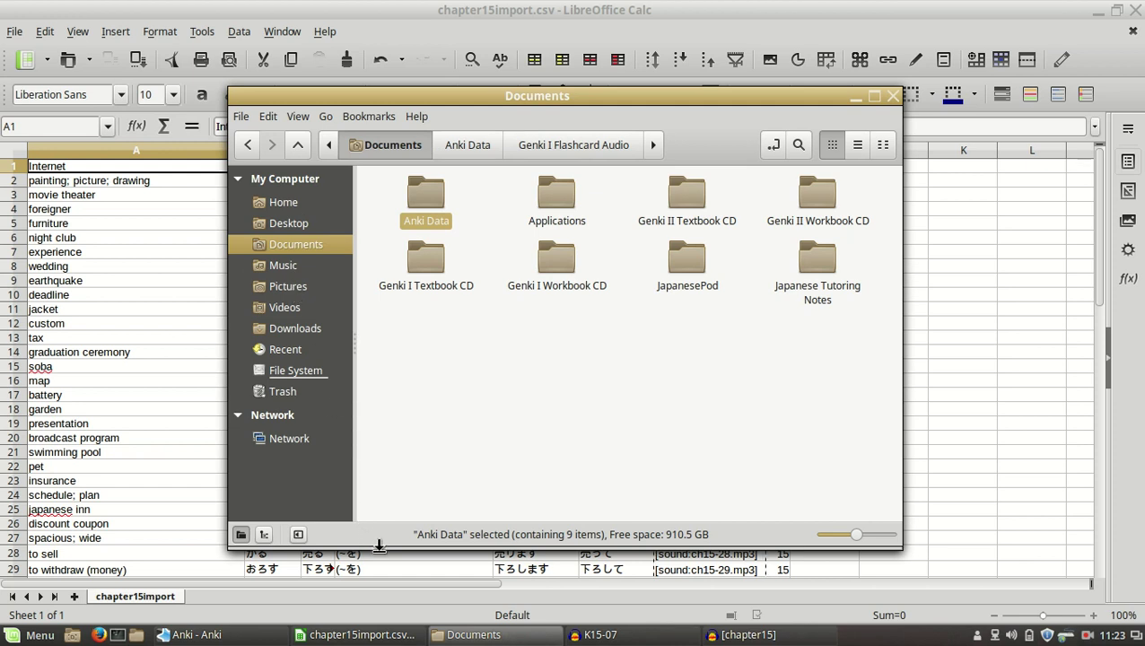
left_click_drag(378, 546, 374, 441)
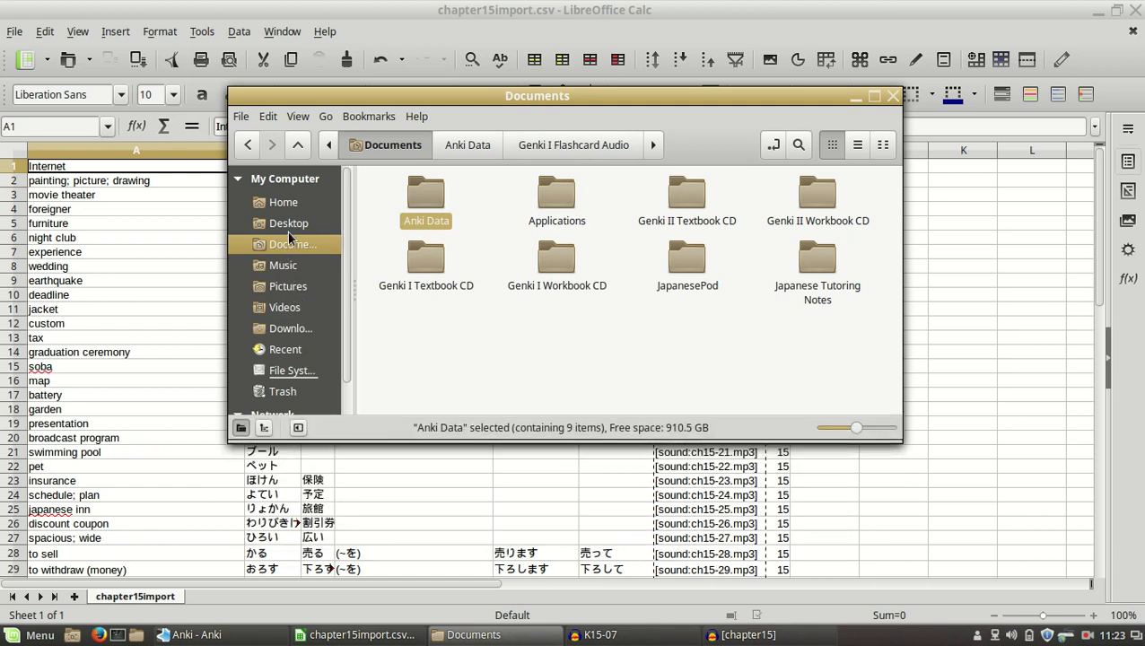
left_click(282, 202)
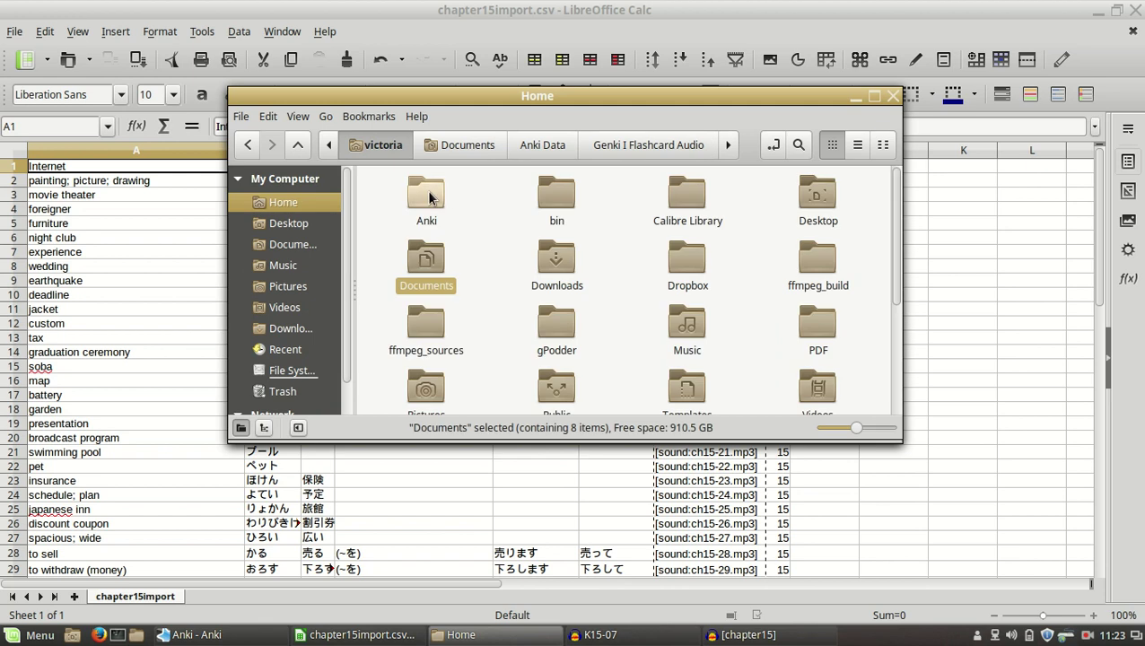
double_click(426, 199)
double_click(560, 199)
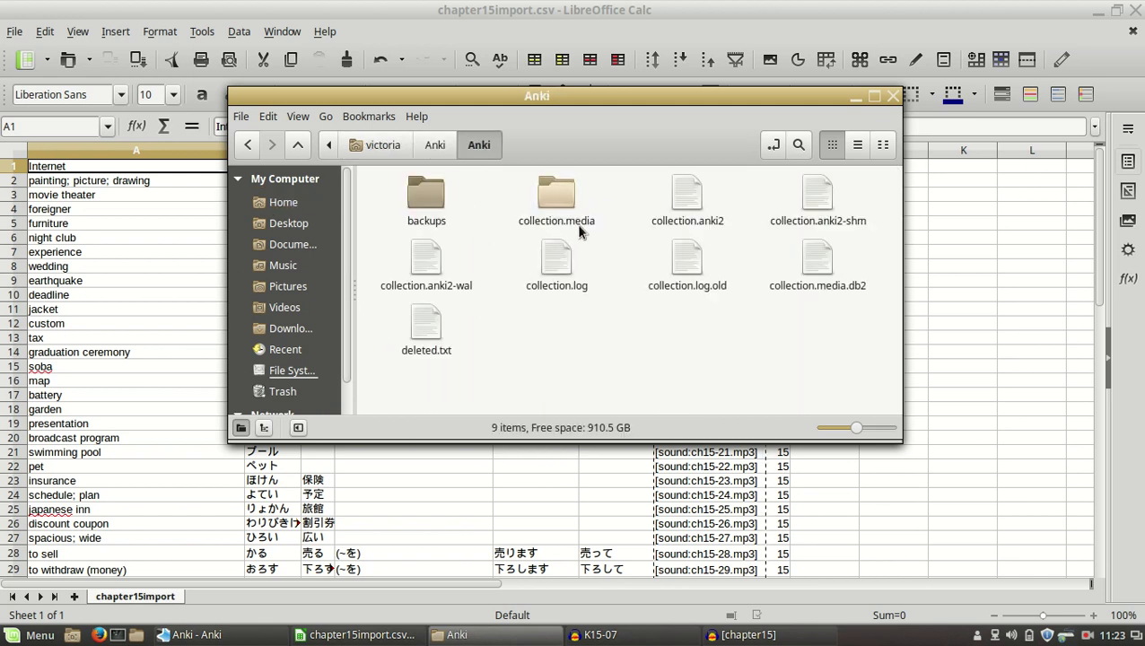
double_click(555, 211)
right_click(607, 301)
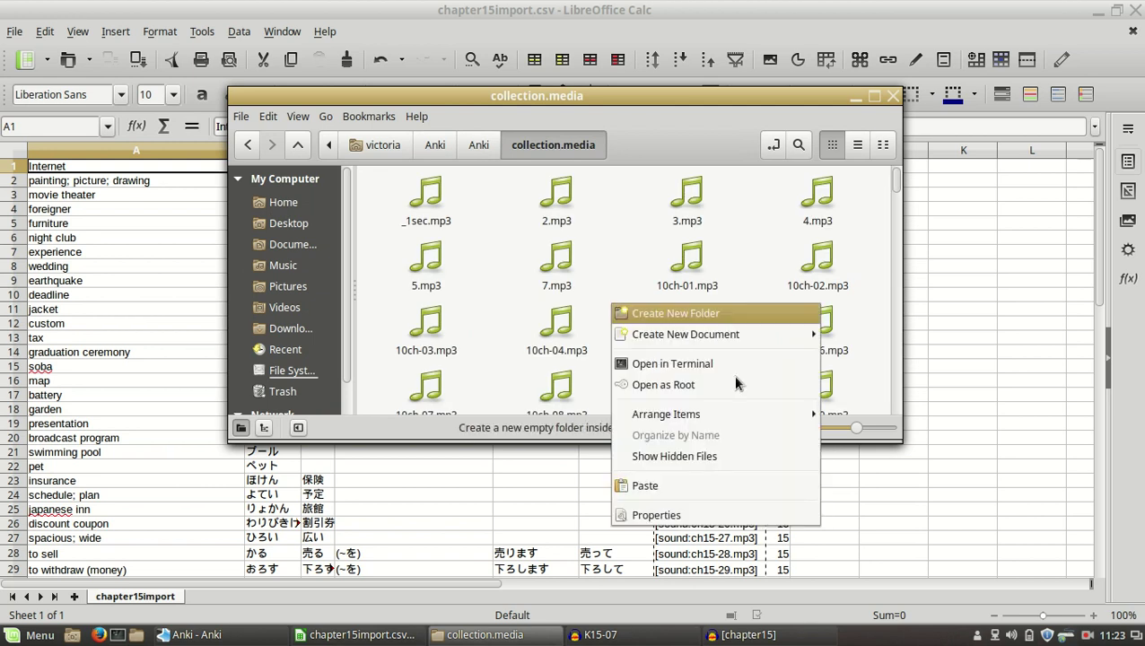
left_click(752, 475)
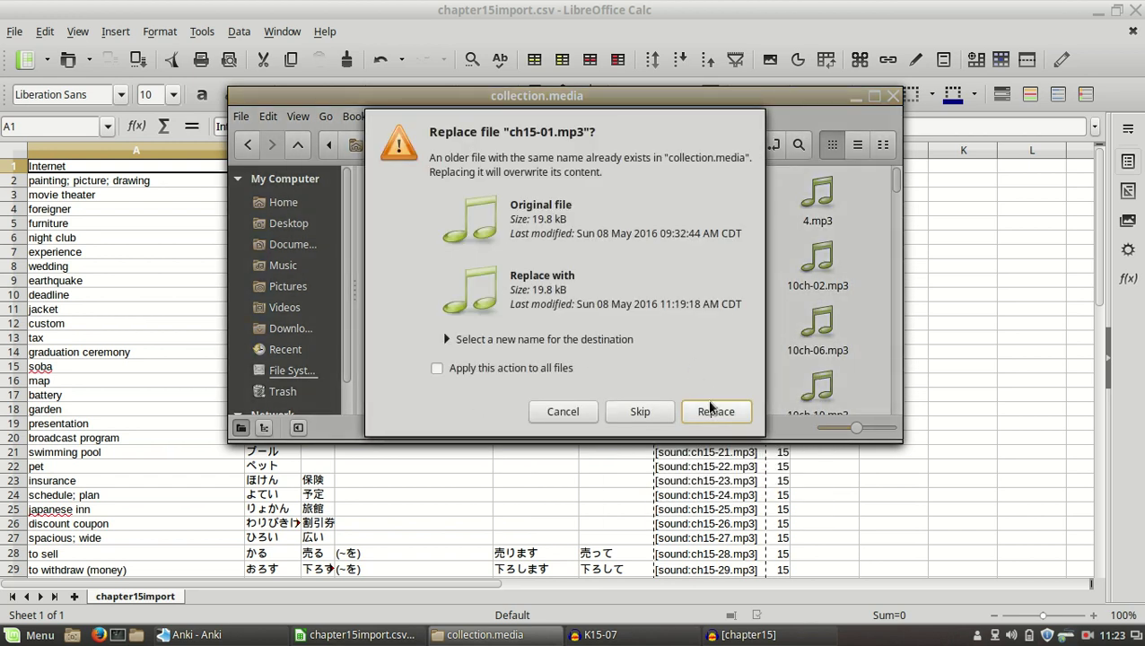
left_click(546, 368)
left_click(716, 412)
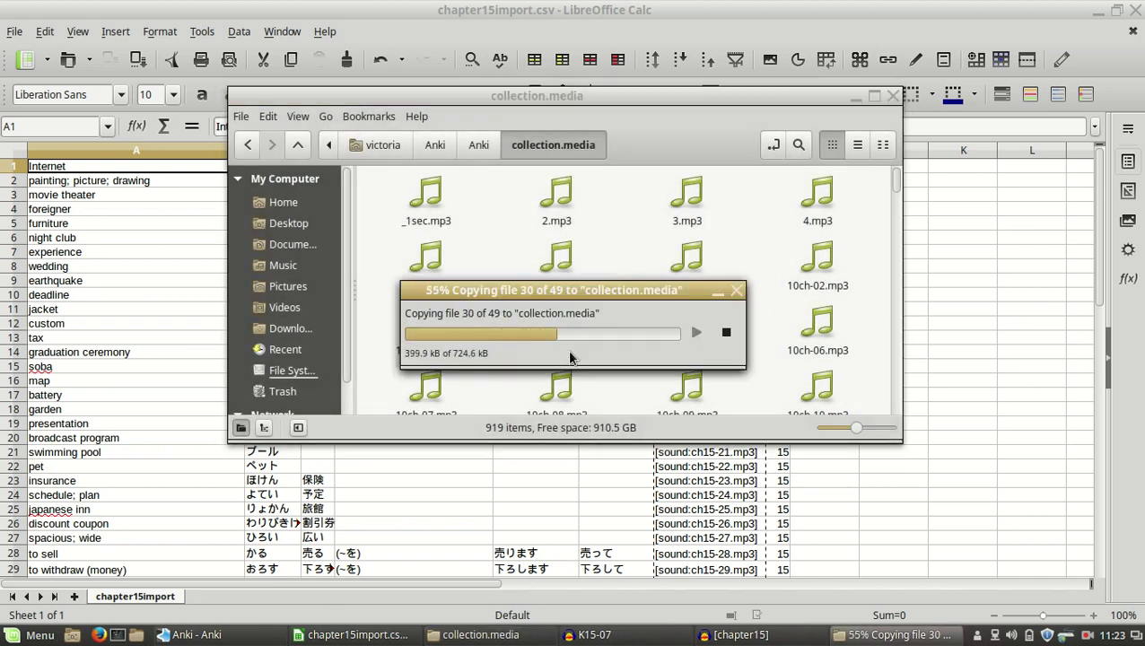
Step: Check the pasted files, then bring up Anki's Japanese Vocab::Genki deck overview
scroll(678, 378, "down", 5)
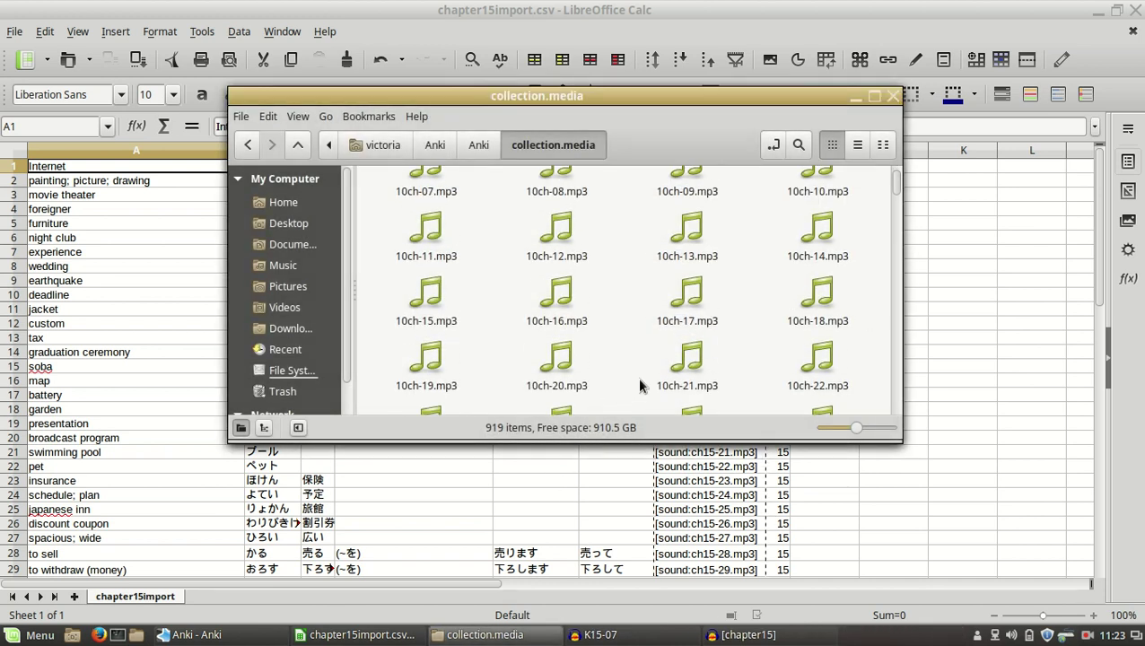
left_click_drag(895, 186, 893, 159)
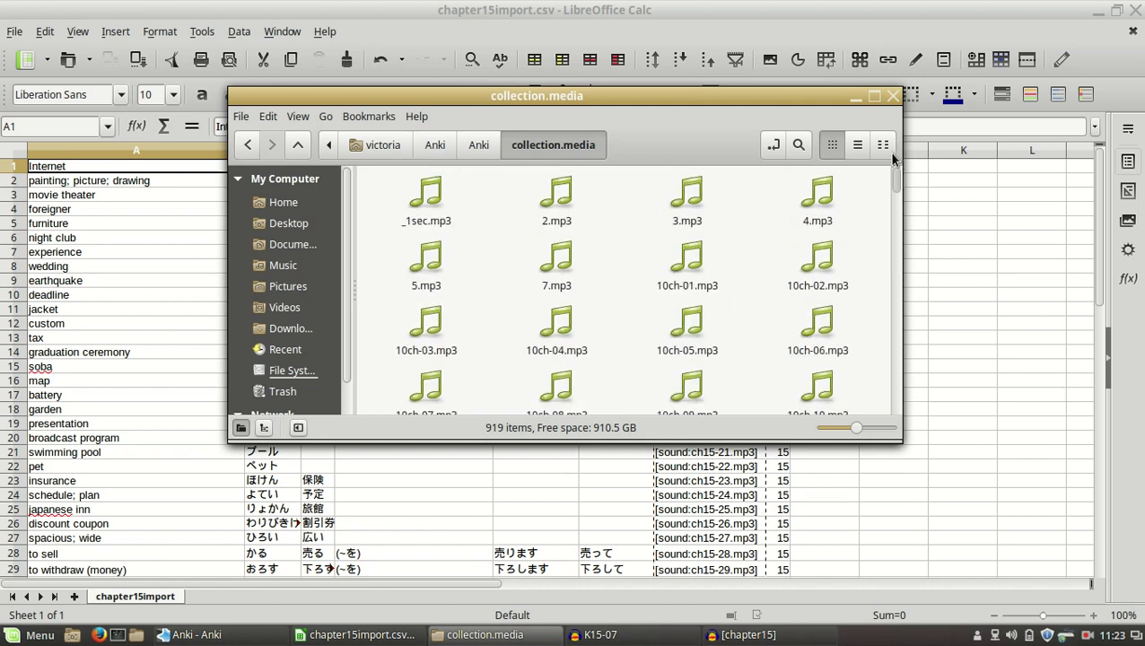
left_click(947, 420)
left_click(247, 635)
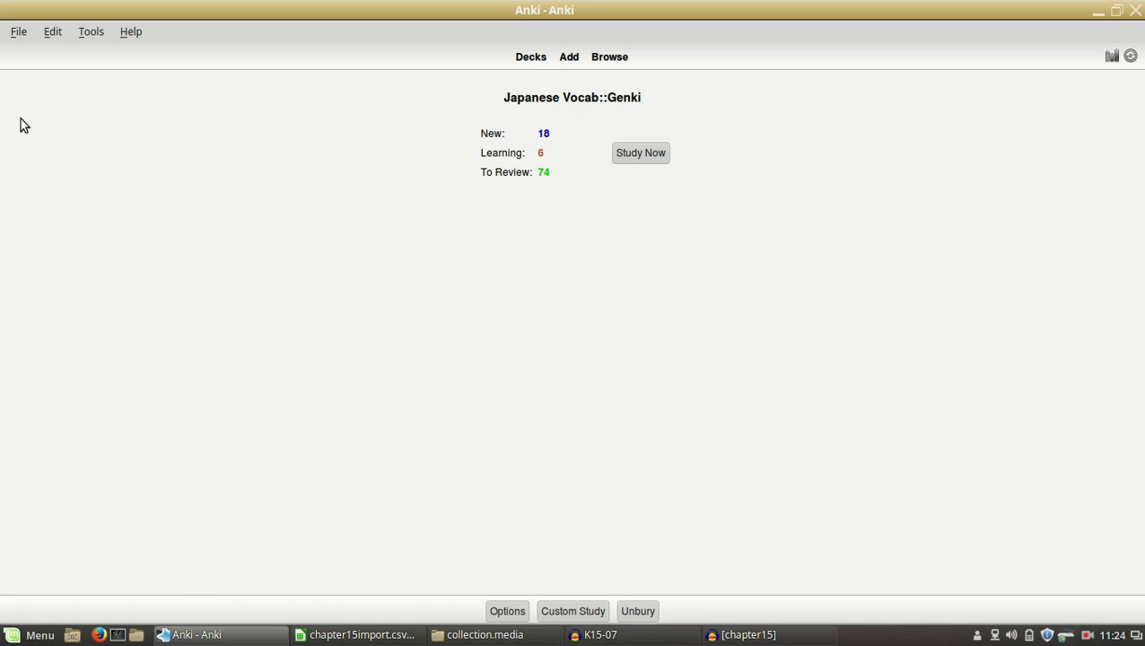
Step: Pick chapter15import.csv under File > Import, keeping 'Update existing notes when first field matches'
left_click(90, 32)
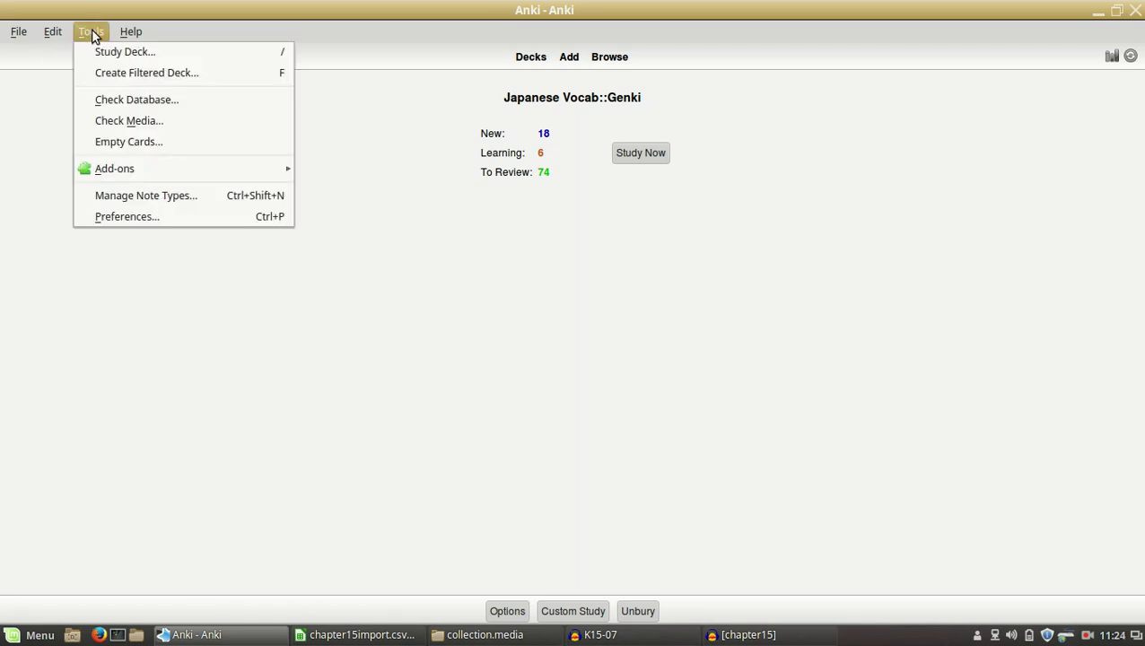
mouse_move(24, 31)
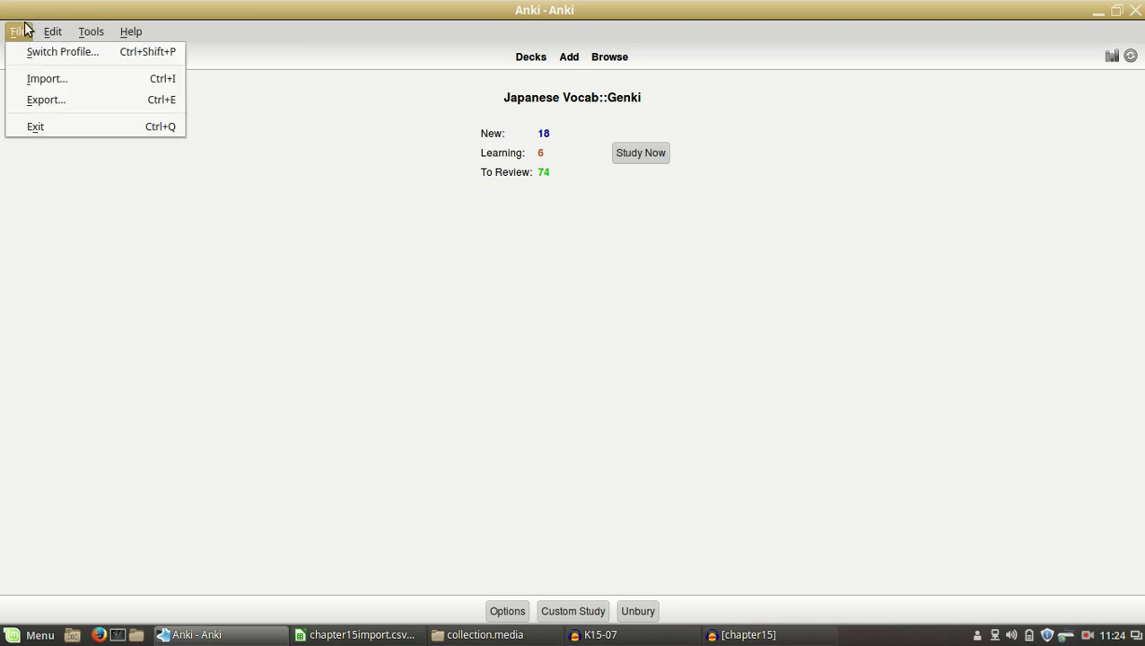
left_click(33, 79)
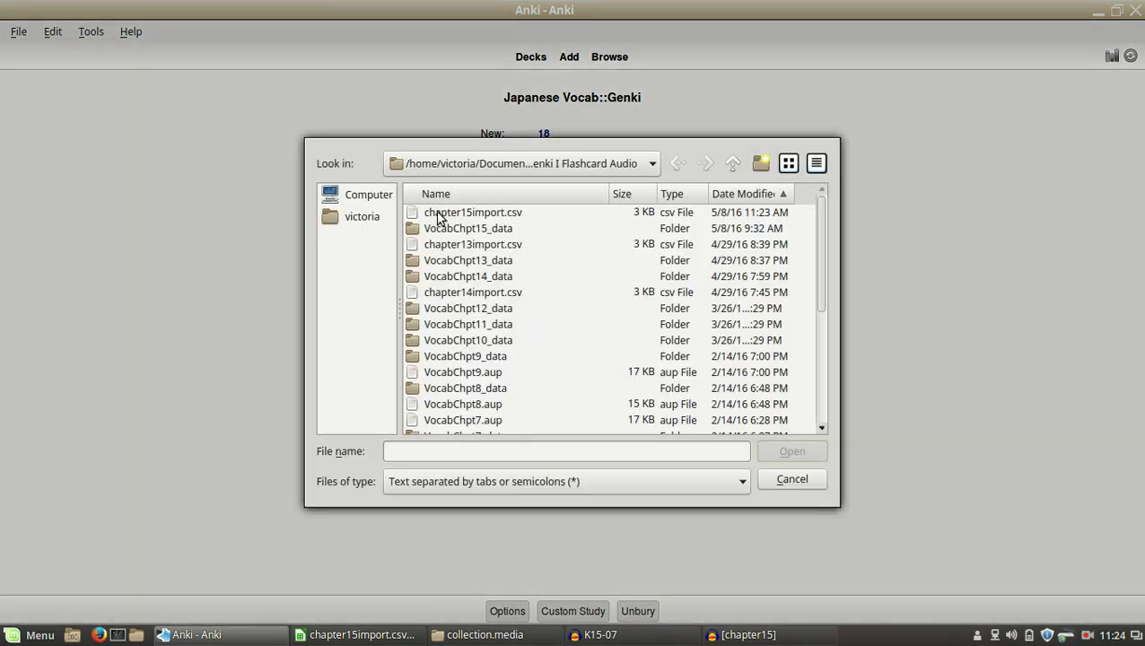
double_click(481, 214)
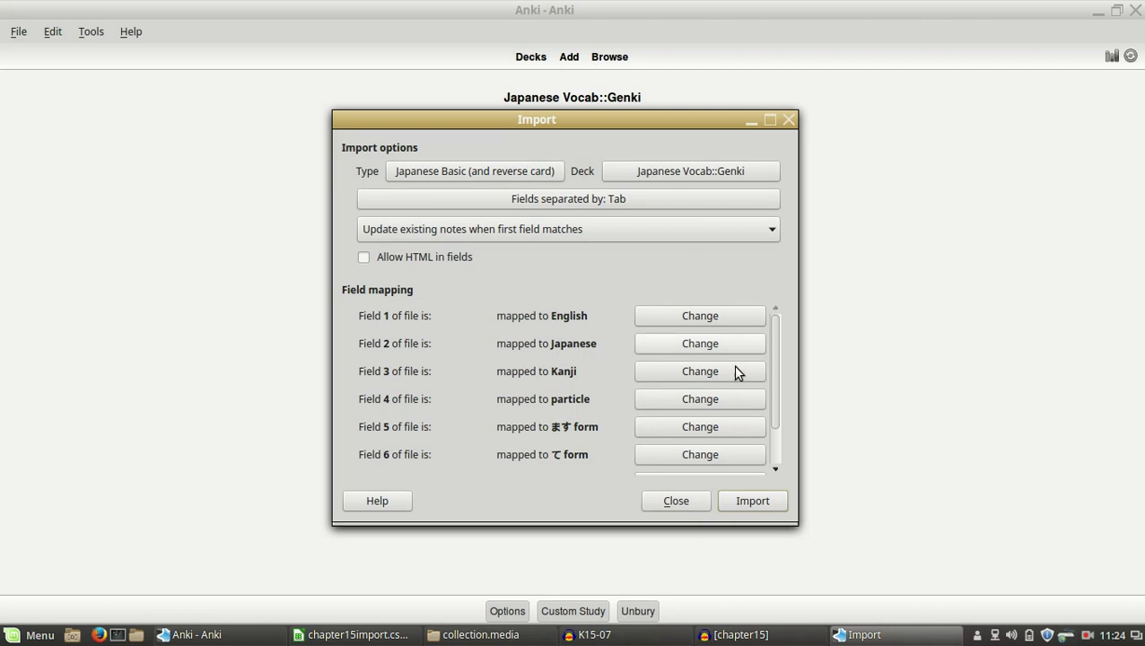
scroll(776, 453, "down", 2)
scroll(767, 385, "up", 2)
left_click(381, 237)
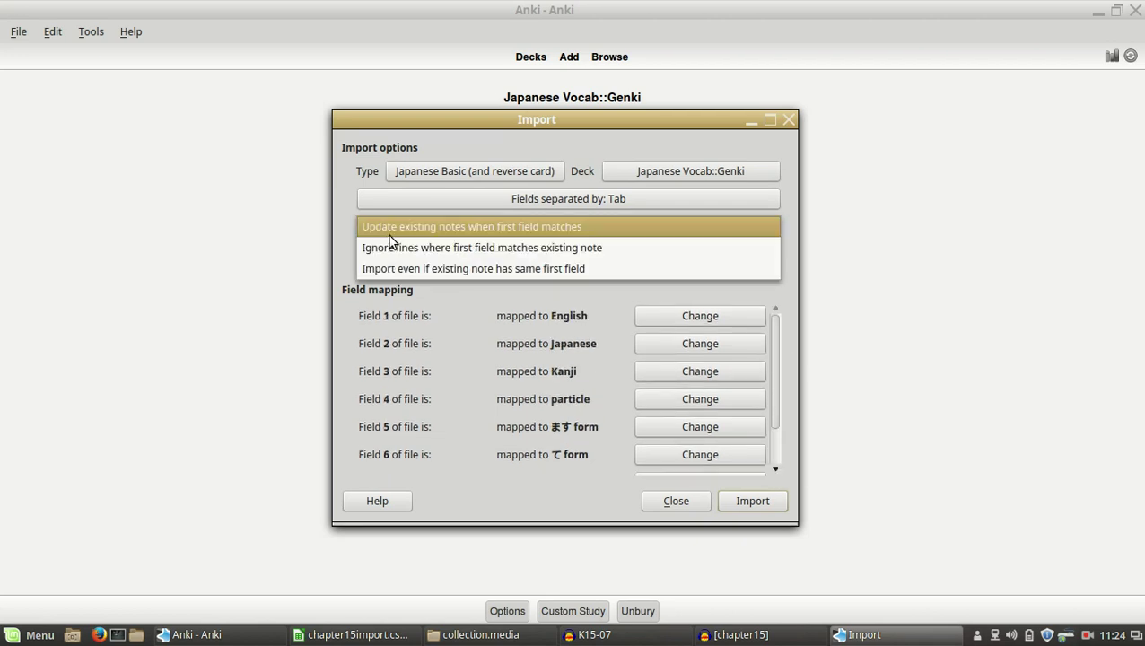
left_click(395, 230)
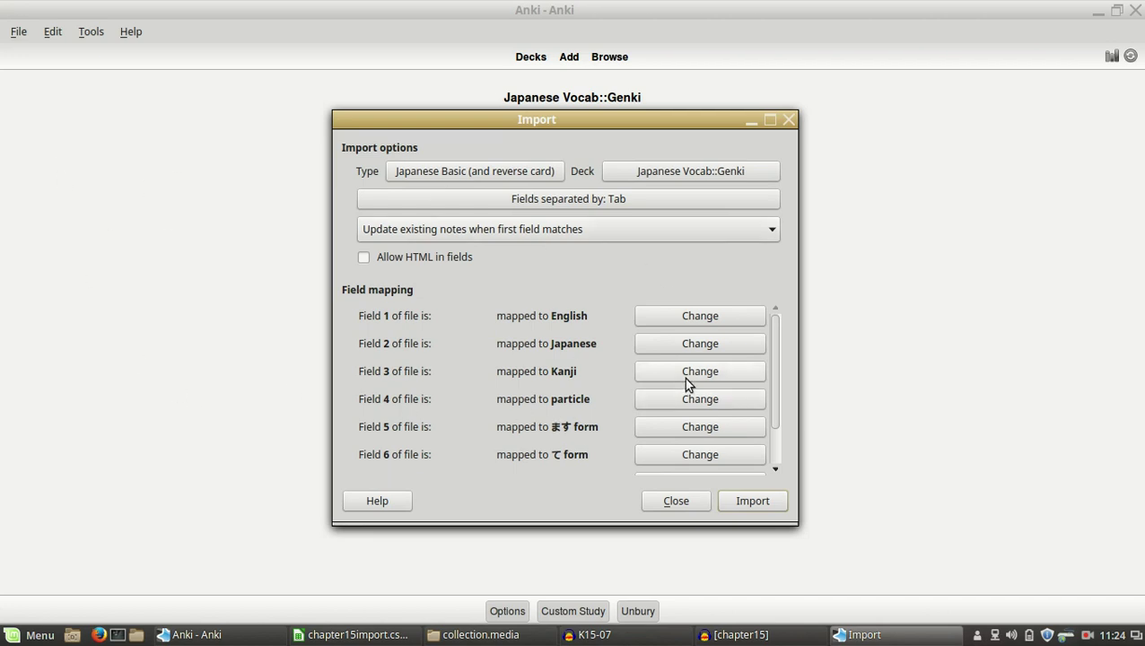
Step: Run the import, review the log showing 49 notes updated, and close it
scroll(684, 378, "down", 2)
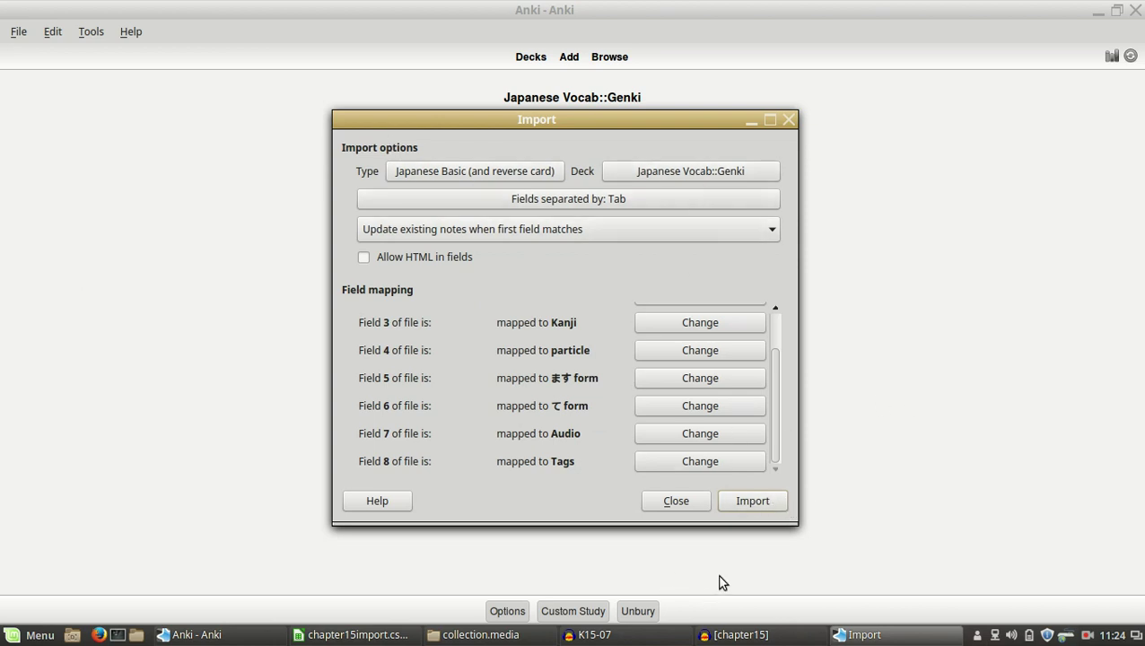
left_click(754, 501)
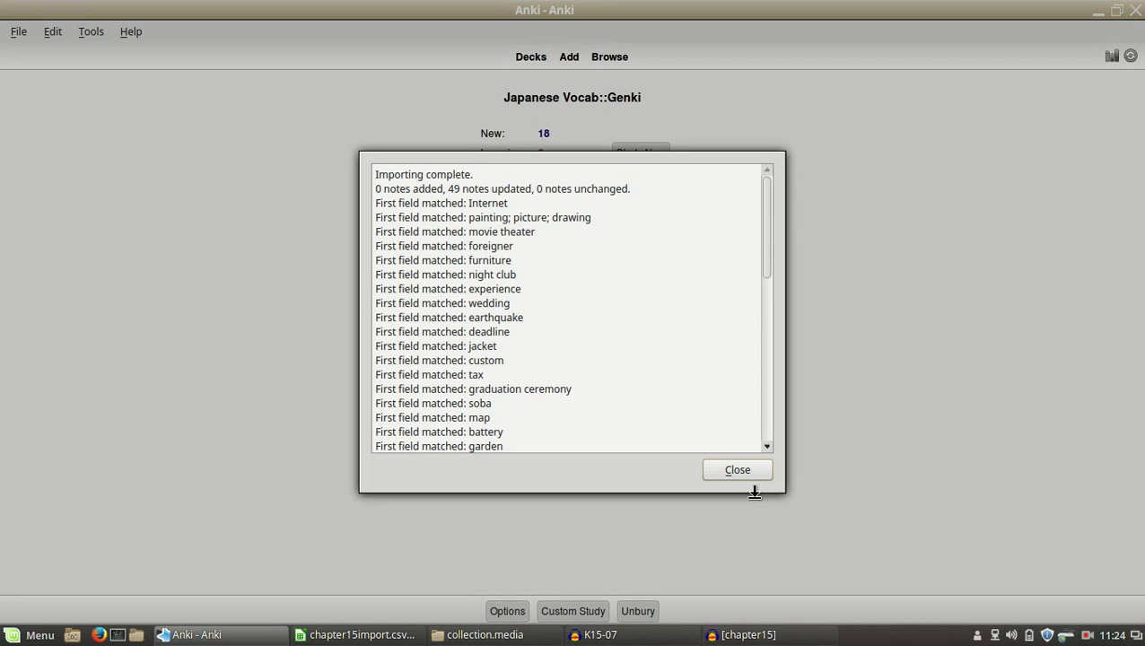
scroll(662, 332, "down", 10)
scroll(655, 325, "up", 10)
scroll(440, 222, "down", 10)
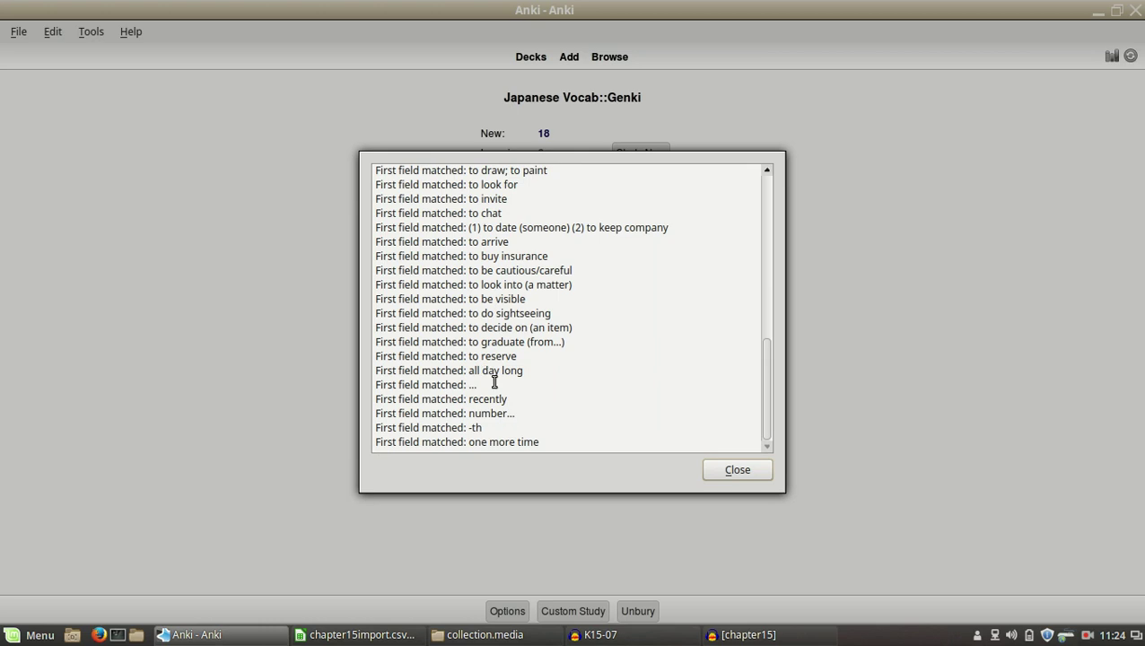
scroll(496, 385, "up", 10)
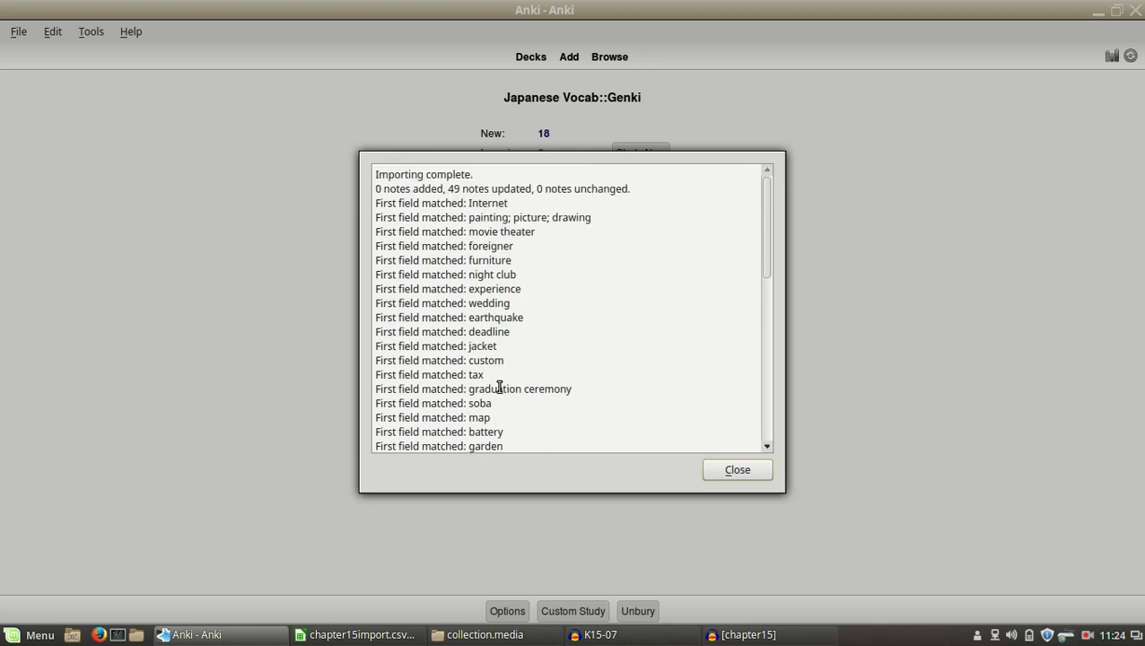
scroll(500, 387, "down", 8)
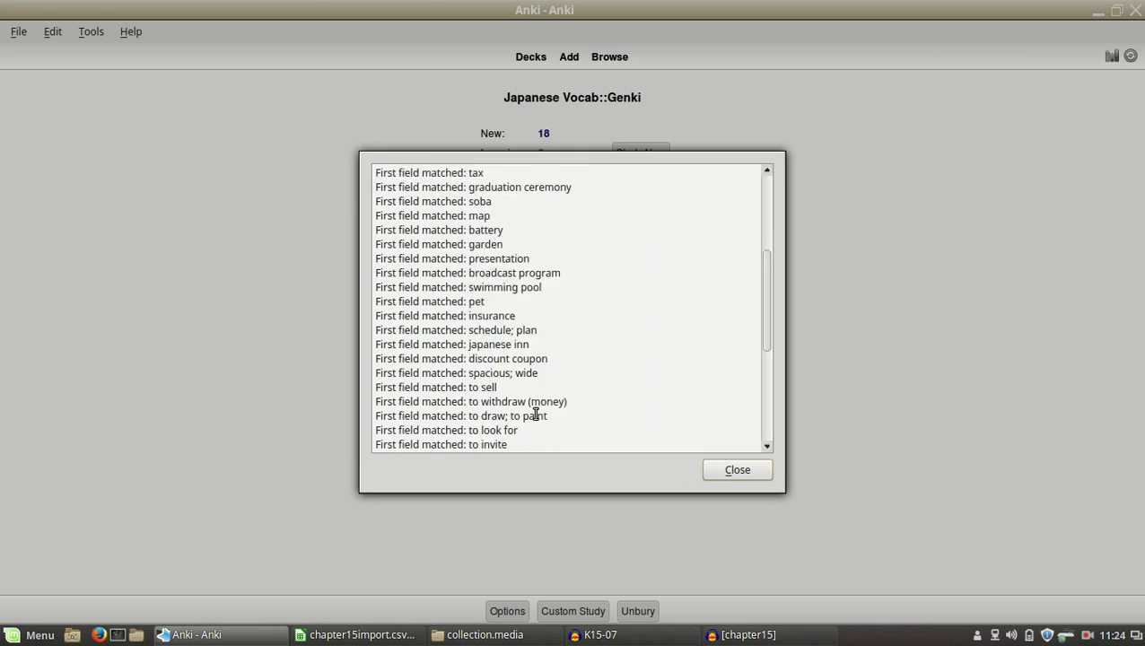
left_click(750, 470)
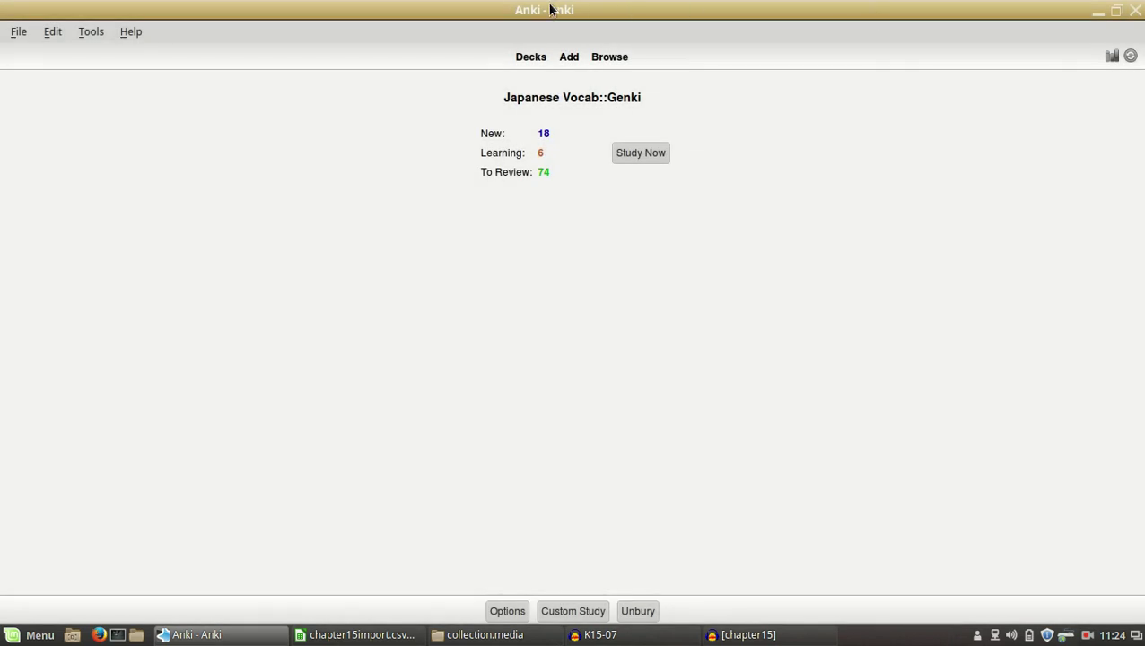
Step: In the Browser, list cards tagged 15 and select the foreigner card
left_click(612, 59)
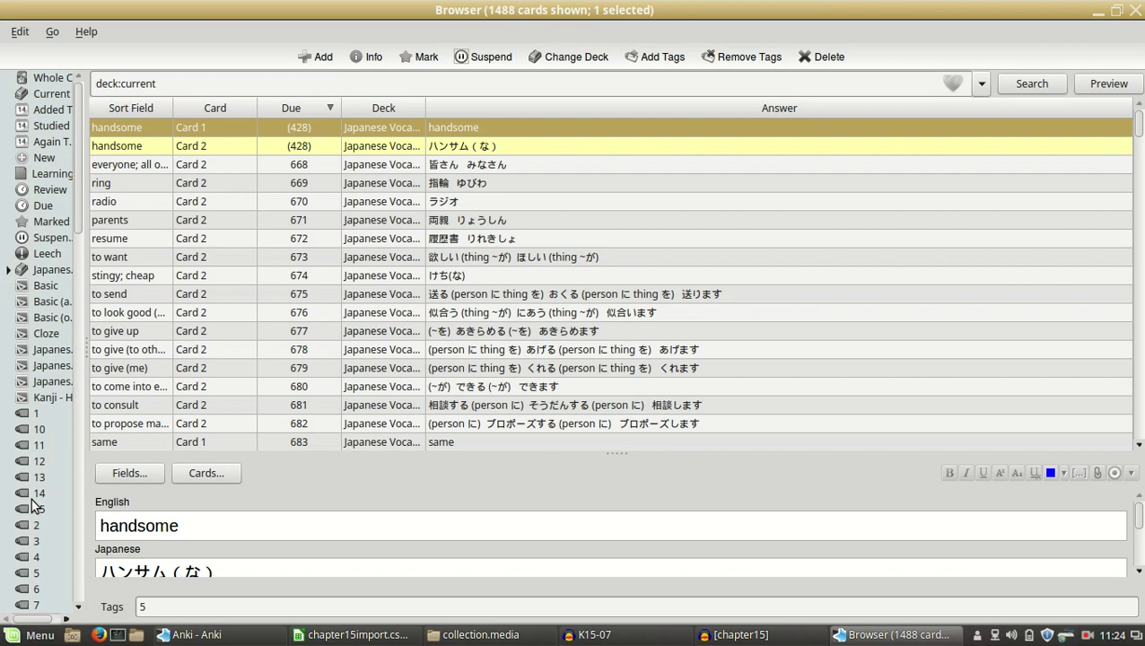
left_click(32, 495)
left_click(34, 509)
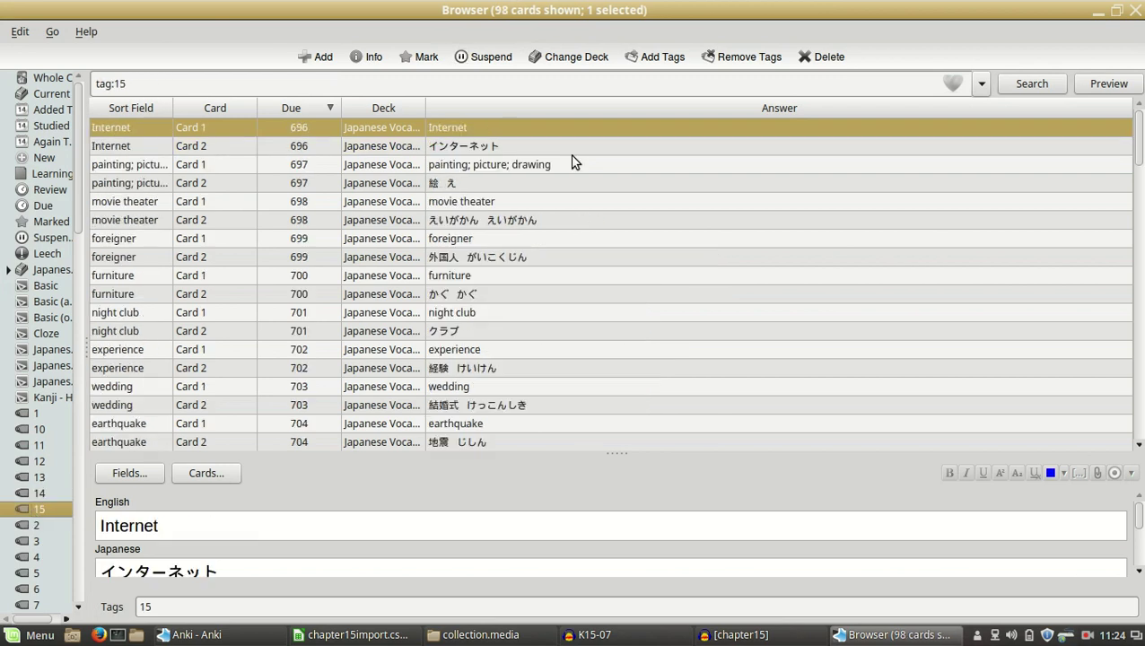
left_click(153, 240)
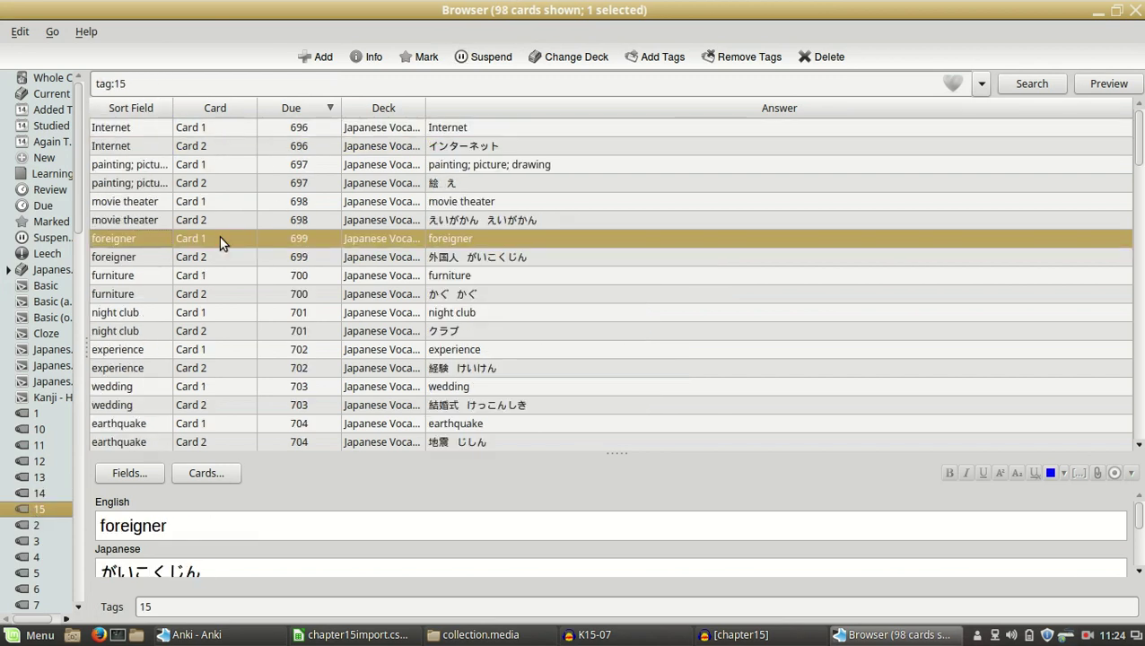
Step: Inspect the Japanese Basic card templates, confirming the front template includes {{Audio}}
left_click(206, 473)
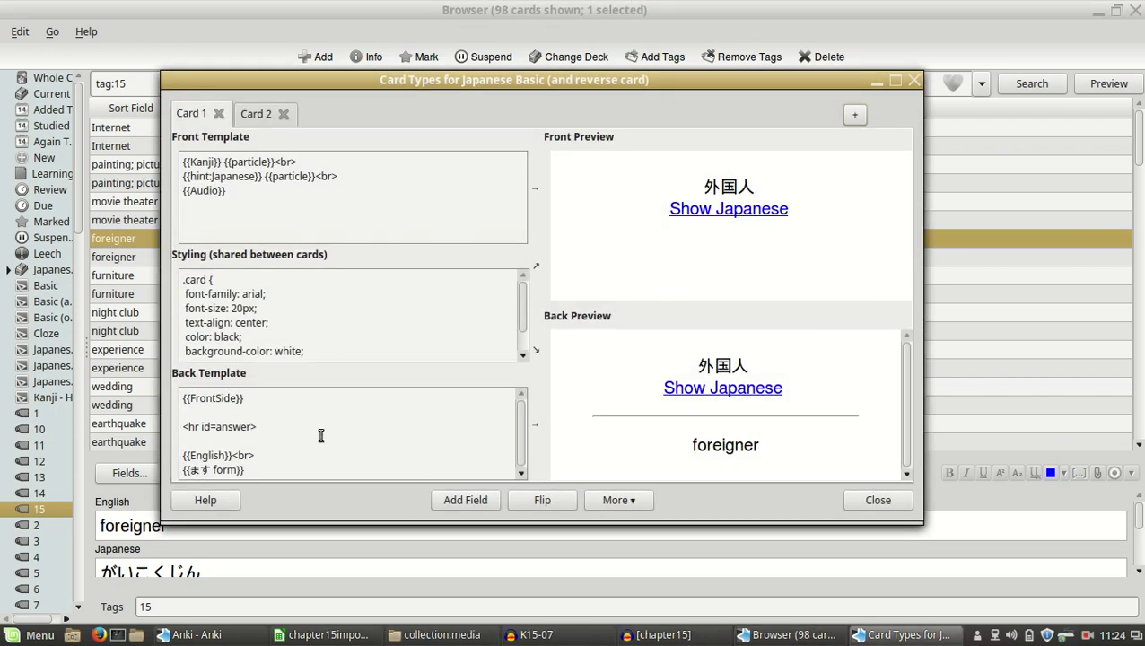
left_click(745, 213)
left_click_drag(716, 188, 769, 235)
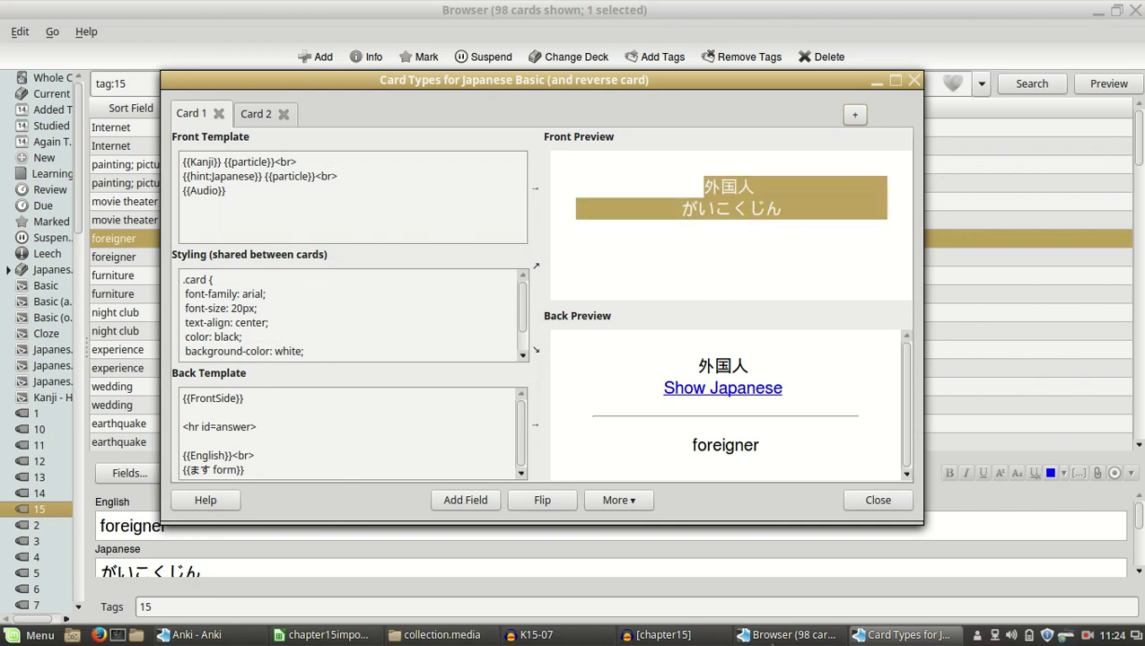
left_click(395, 177)
left_click_drag(262, 194, 172, 192)
left_click(254, 227)
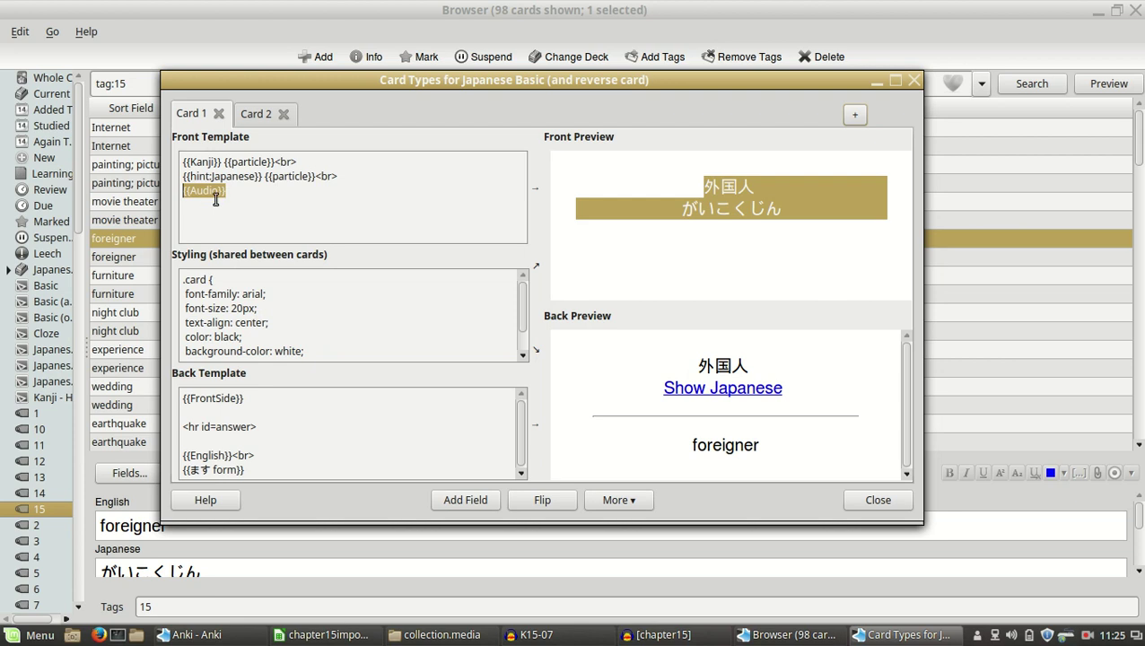
Step: Check the foreigner note's Audio field [sound:ch15-04.mp3] against collection.media, then close the Browser
left_click(883, 502)
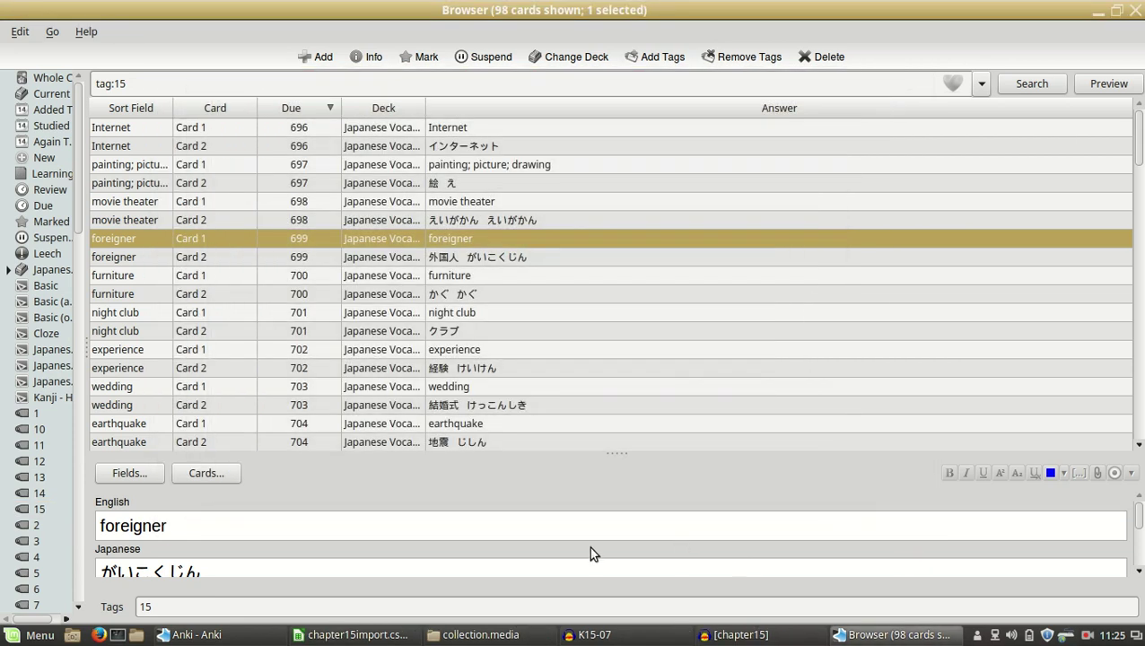
scroll(591, 553, "down", 3)
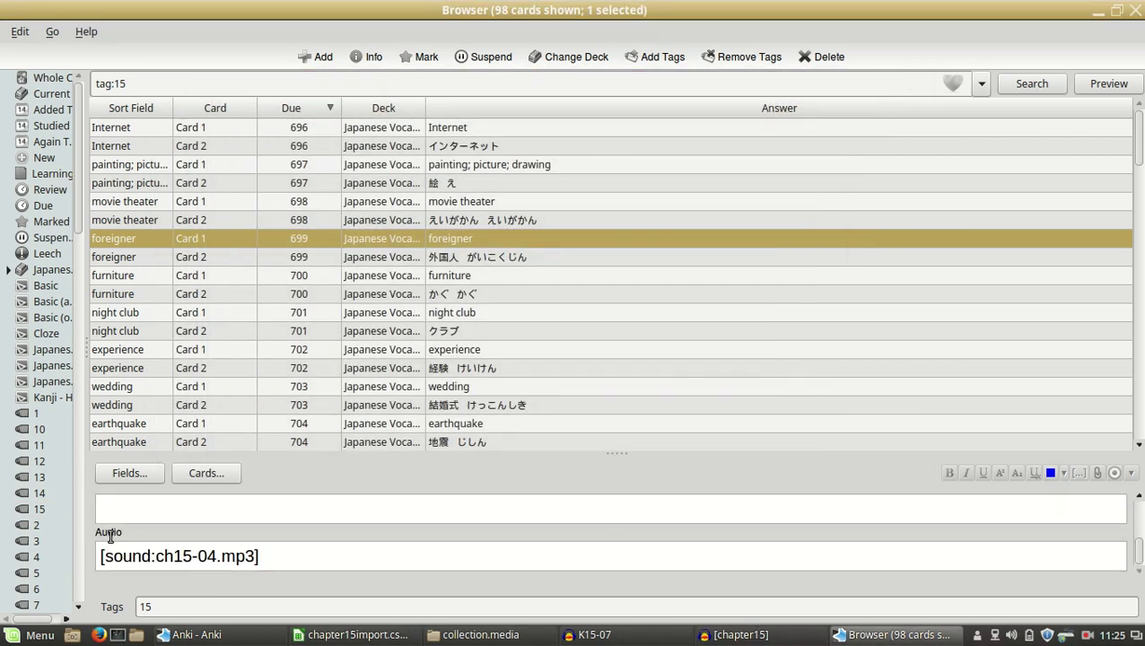
left_click_drag(297, 555, 76, 556)
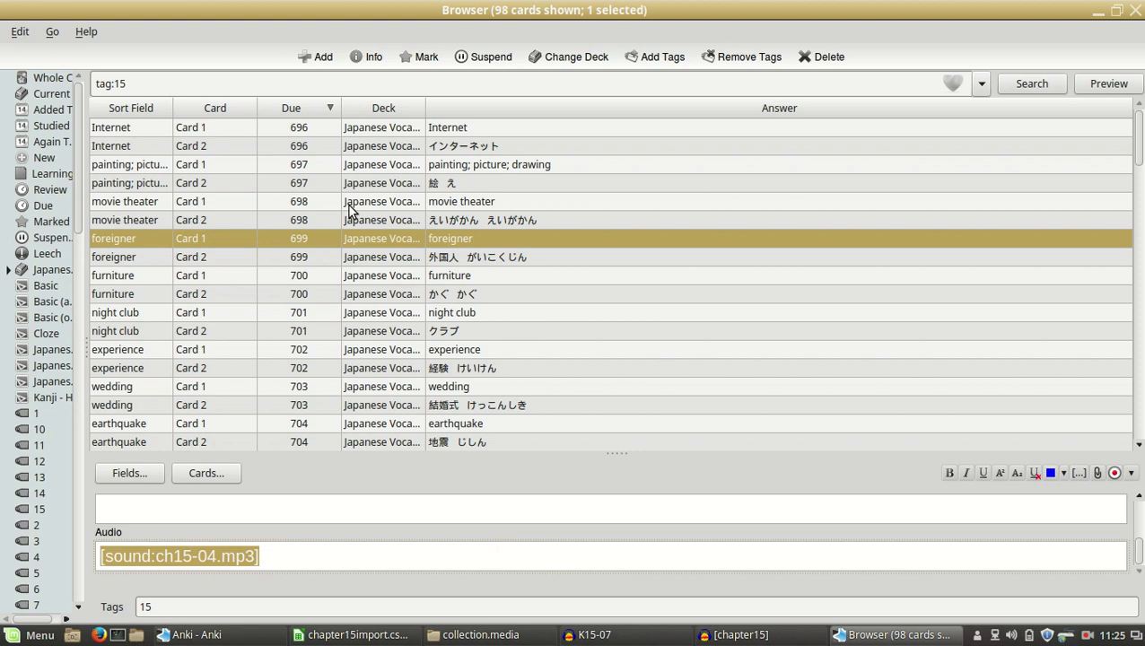
left_click(474, 635)
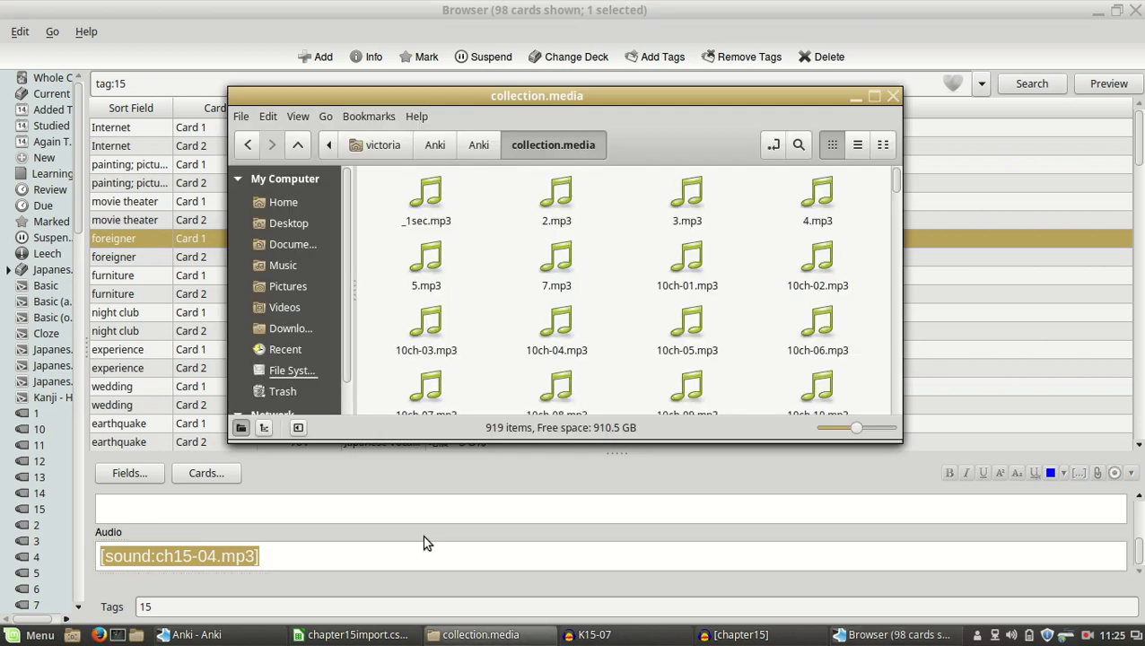
left_click(403, 574)
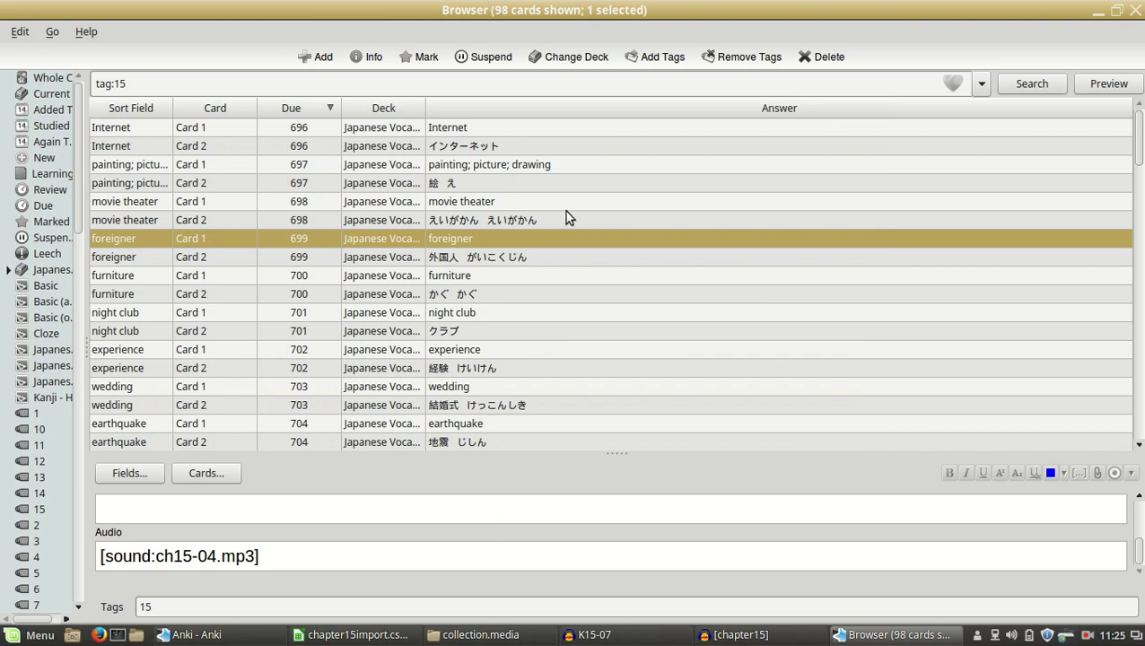
left_click(1134, 10)
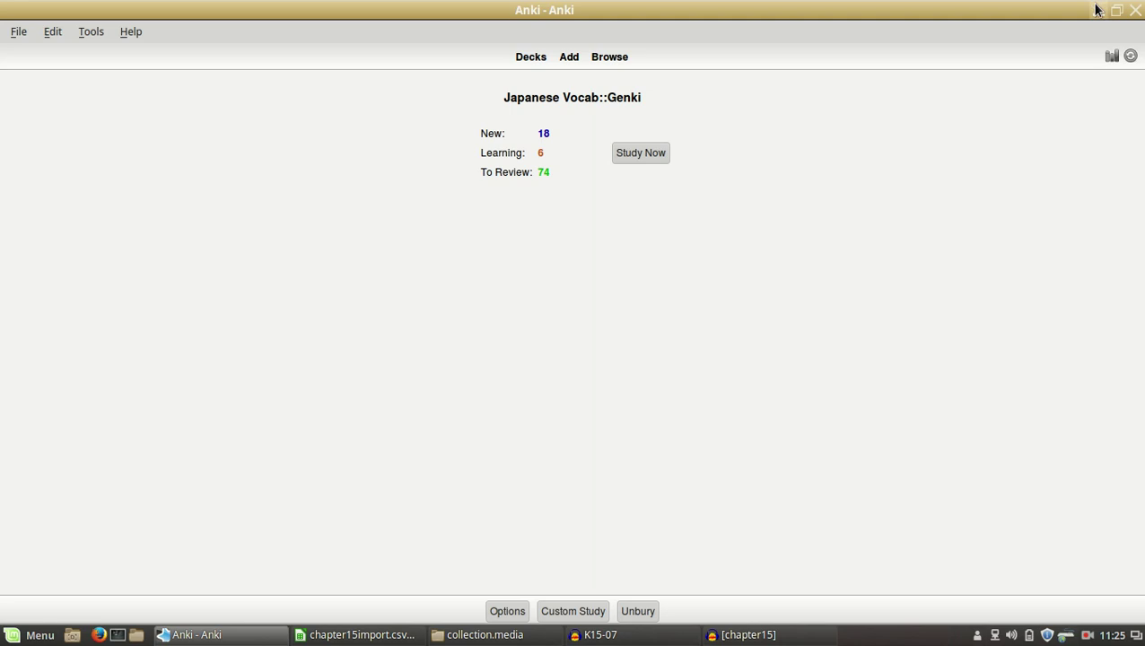
right_click(1088, 641)
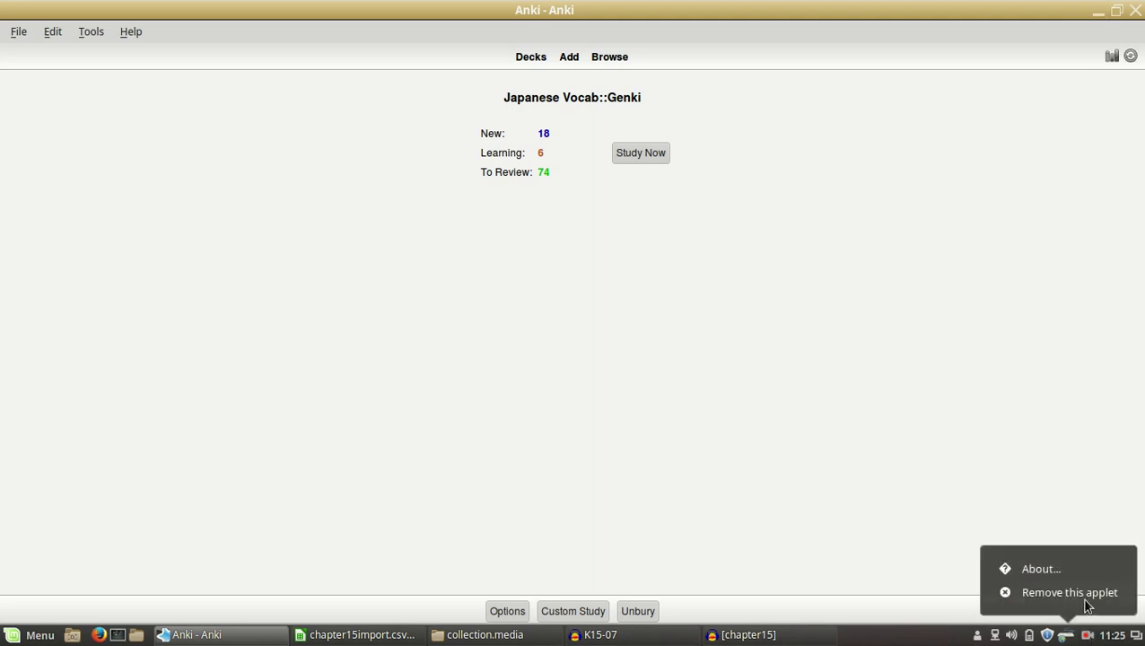